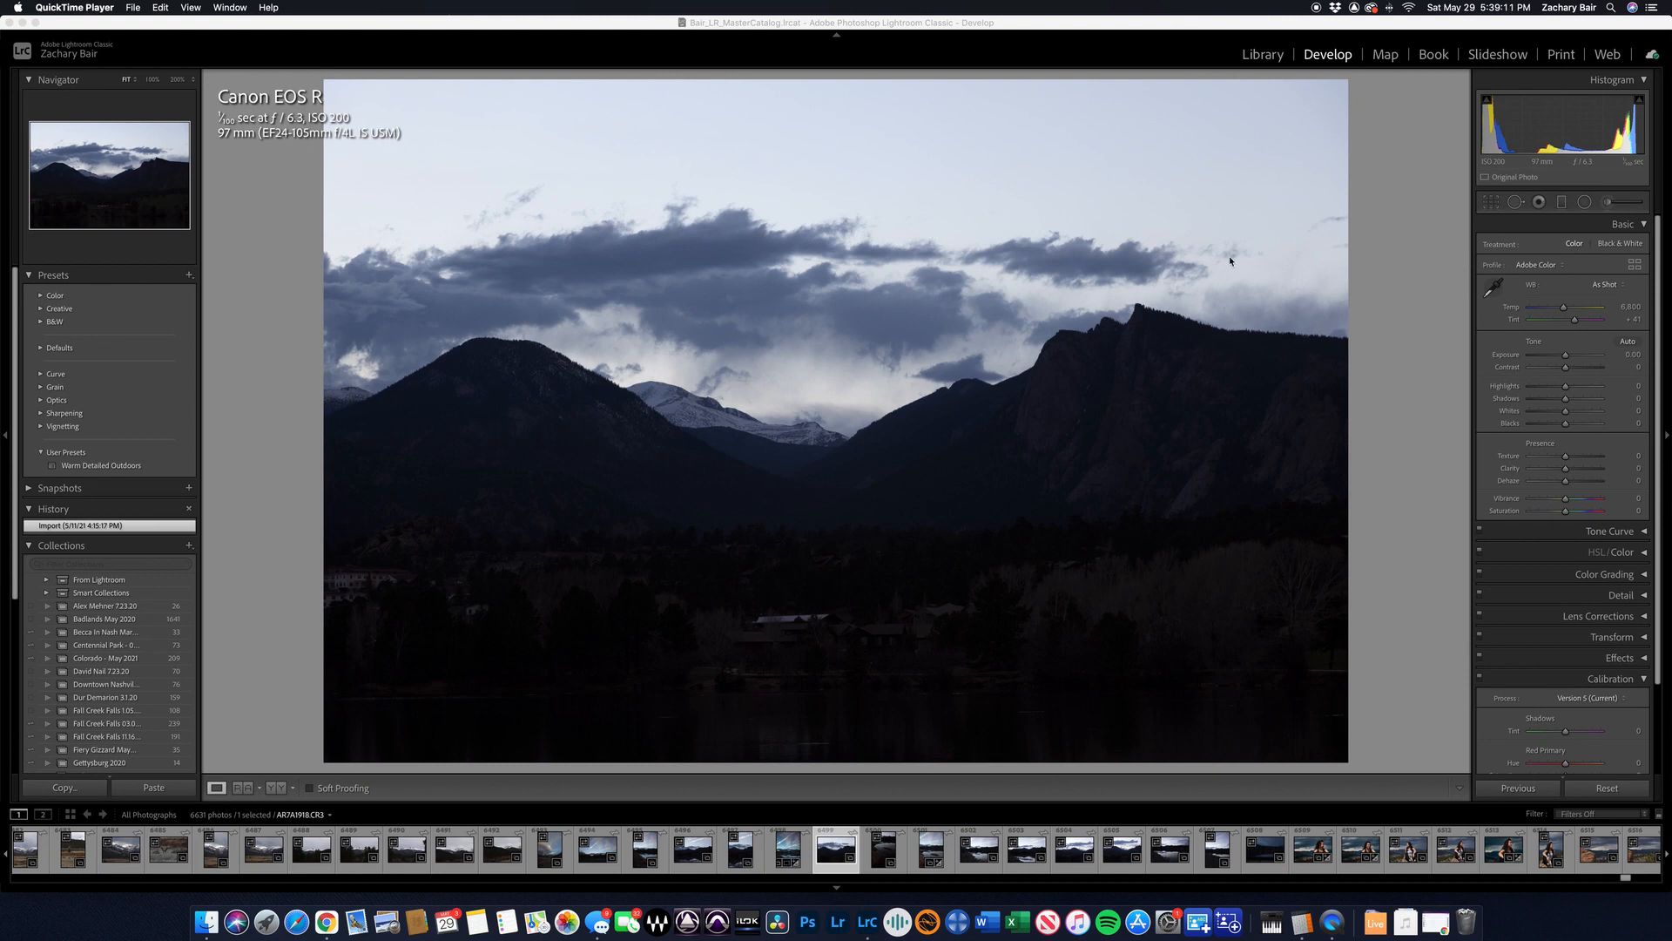
- Set the Blue Primary hue to -14 and saturation to +7 in the camera calibration
{"action": "left_click", "coordinate": [1506, 310]}
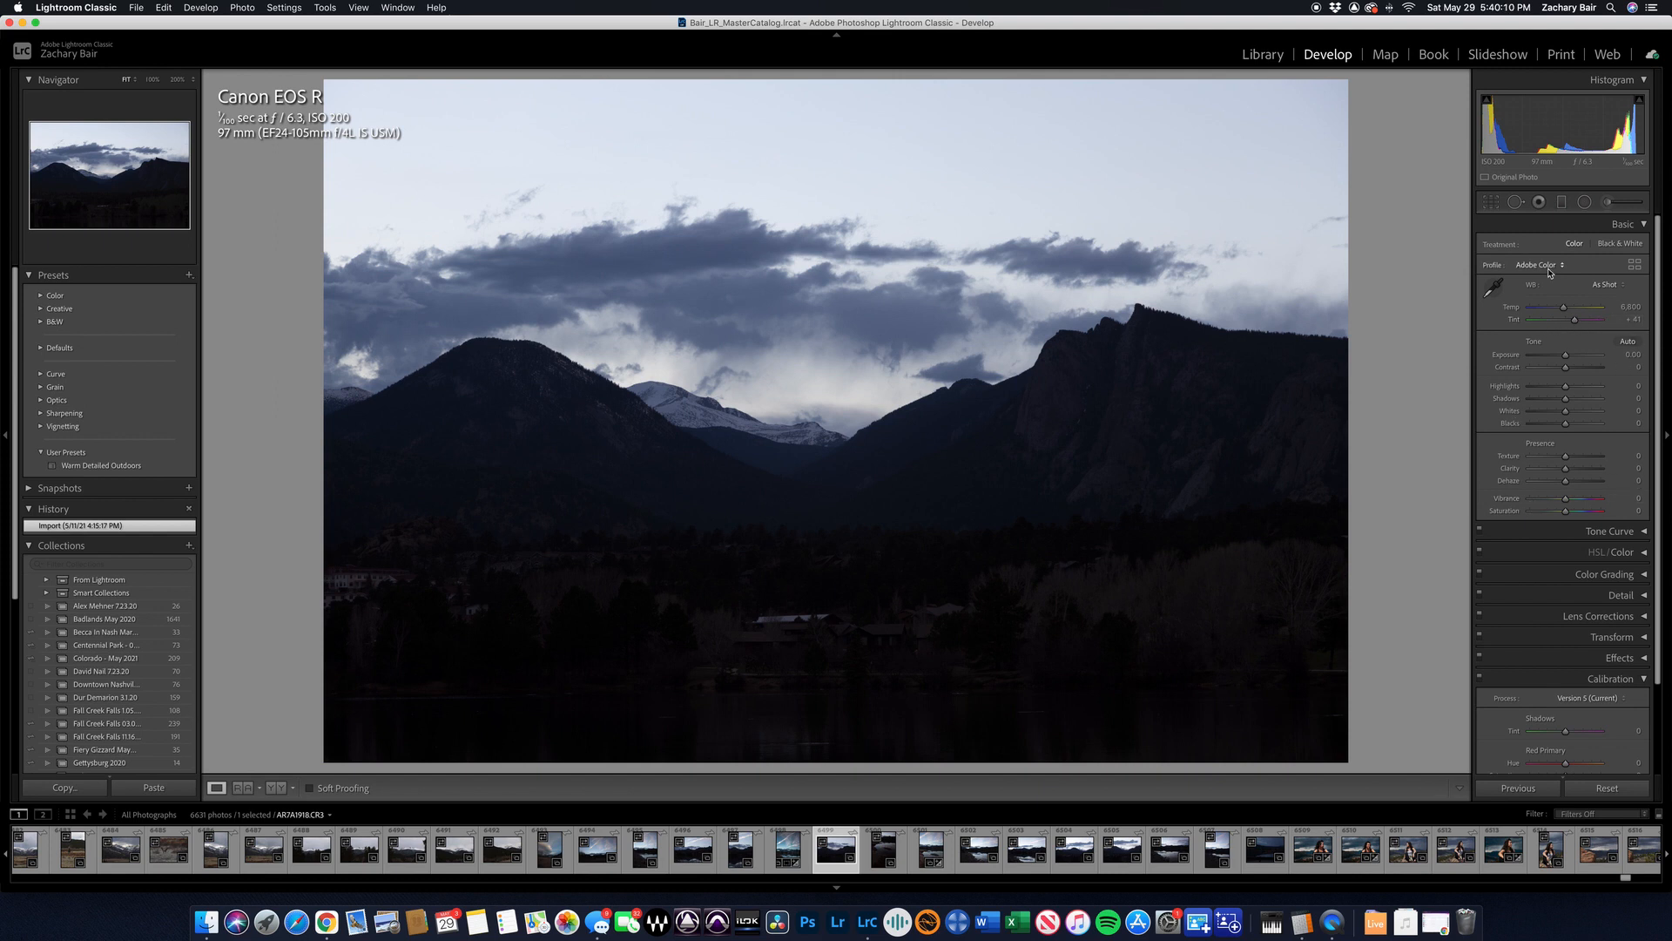
{"action": "key", "text": "super+1"}
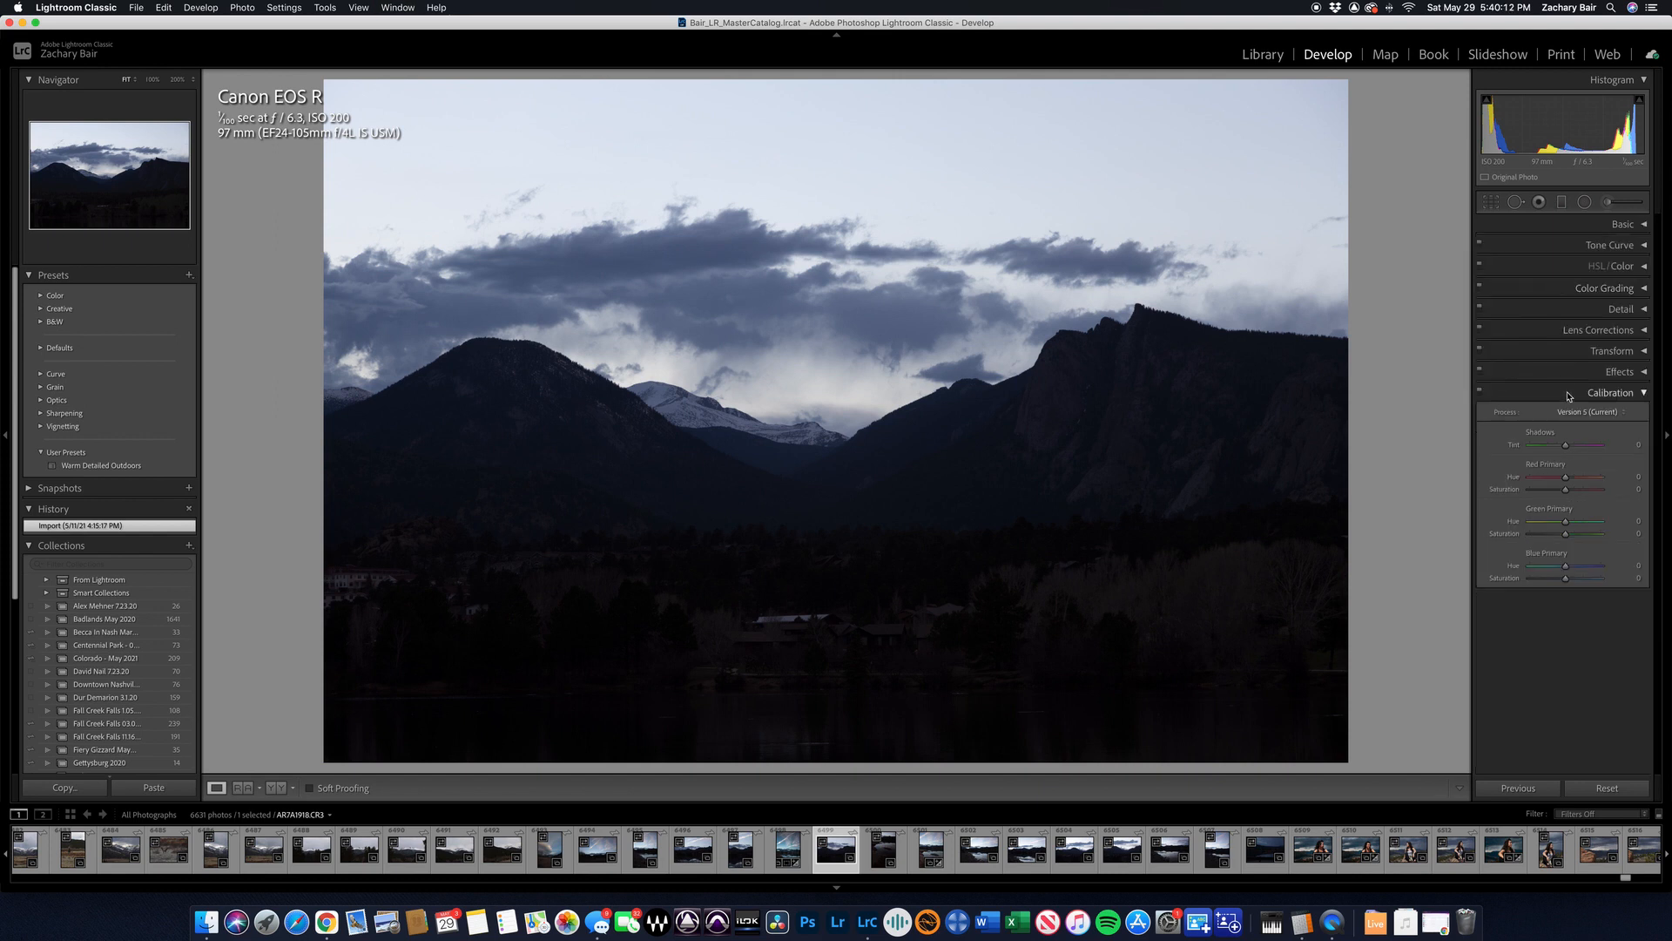
{"action": "left_click", "coordinate": [1638, 395]}
{"action": "left_click", "coordinate": [1638, 394]}
{"action": "mouse_move", "coordinate": [1566, 570]}
{"action": "left_mouse_down"}
{"action": "mouse_move", "coordinate": [1492, 573]}
{"action": "mouse_move", "coordinate": [1653, 587]}
{"action": "mouse_move", "coordinate": [1565, 581]}
{"action": "left_mouse_up"}
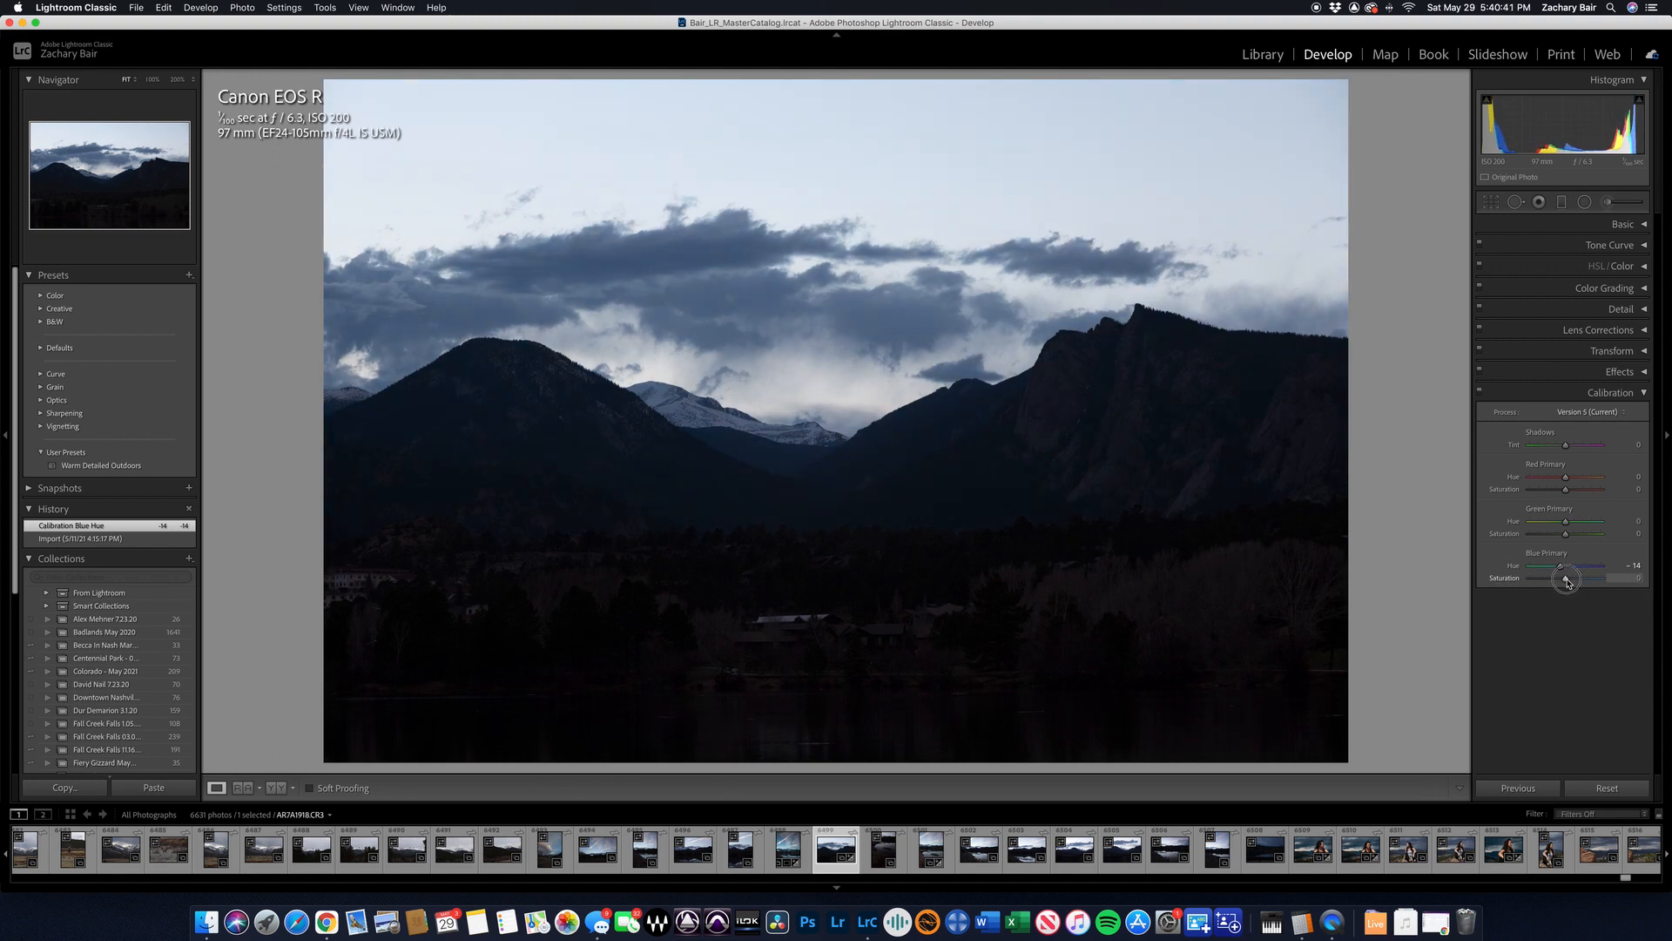
{"action": "left_click_drag", "start_coordinate": [1568, 581], "coordinate": [1570, 582]}
- Calibrate the Green Primary to hue +20 and saturation +6, and the Red Primary to hue -10 and saturation +4
{"action": "left_click_drag", "start_coordinate": [1565, 523], "coordinate": [1563, 479]}
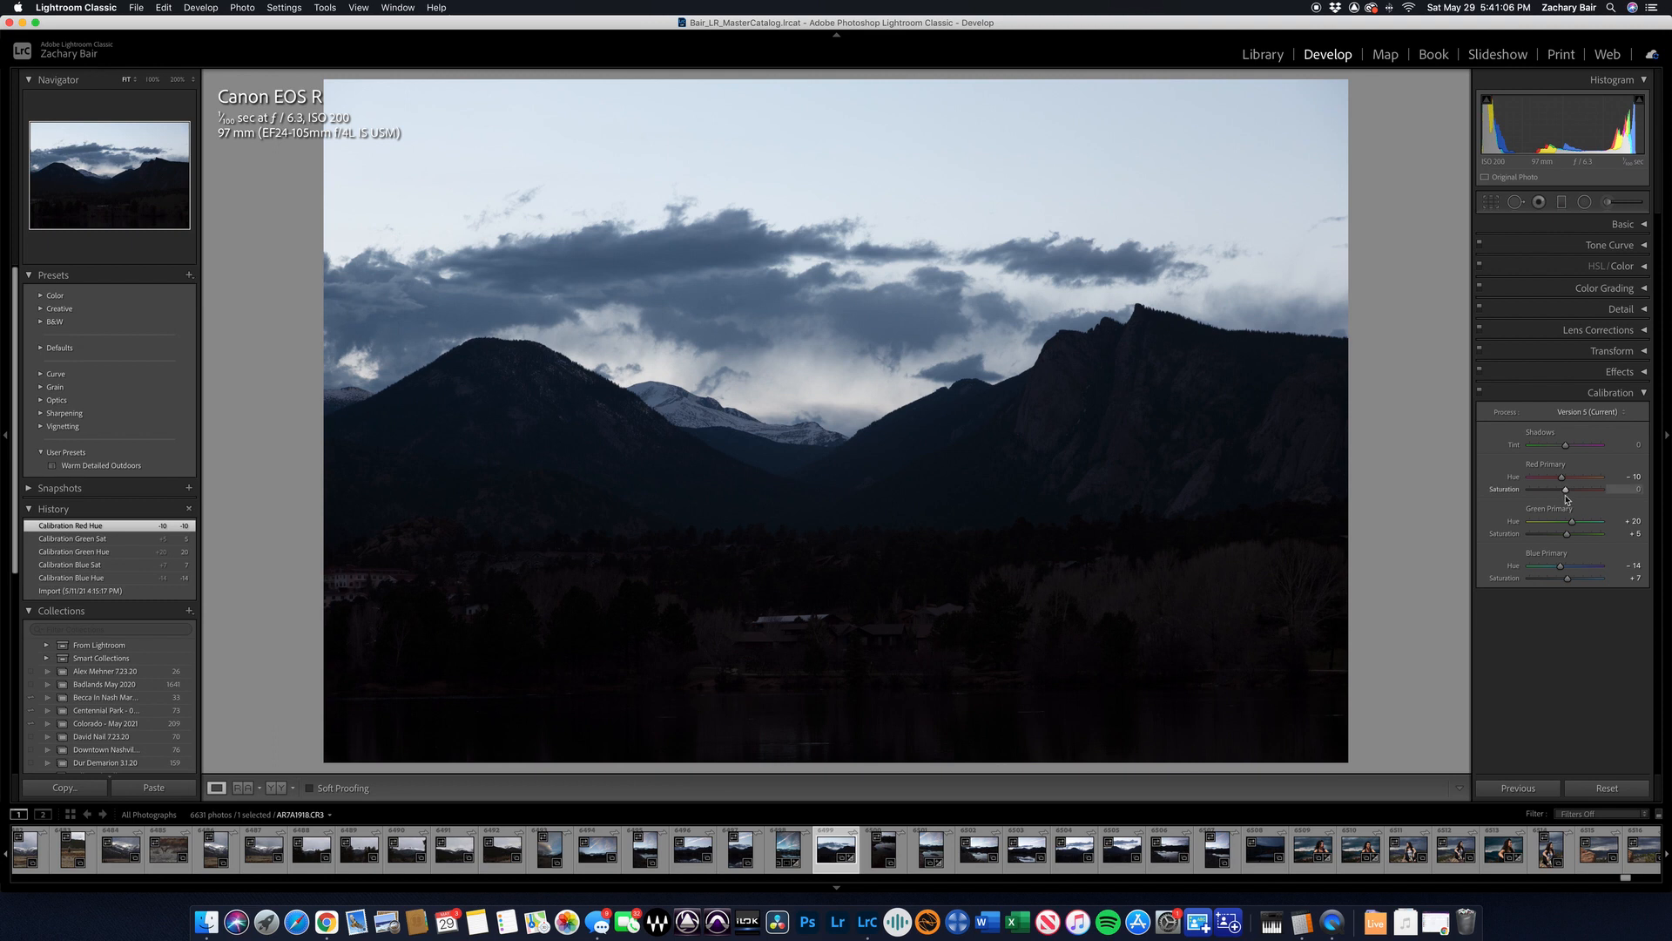
{"action": "left_click_drag", "start_coordinate": [1566, 496], "coordinate": [1618, 504]}
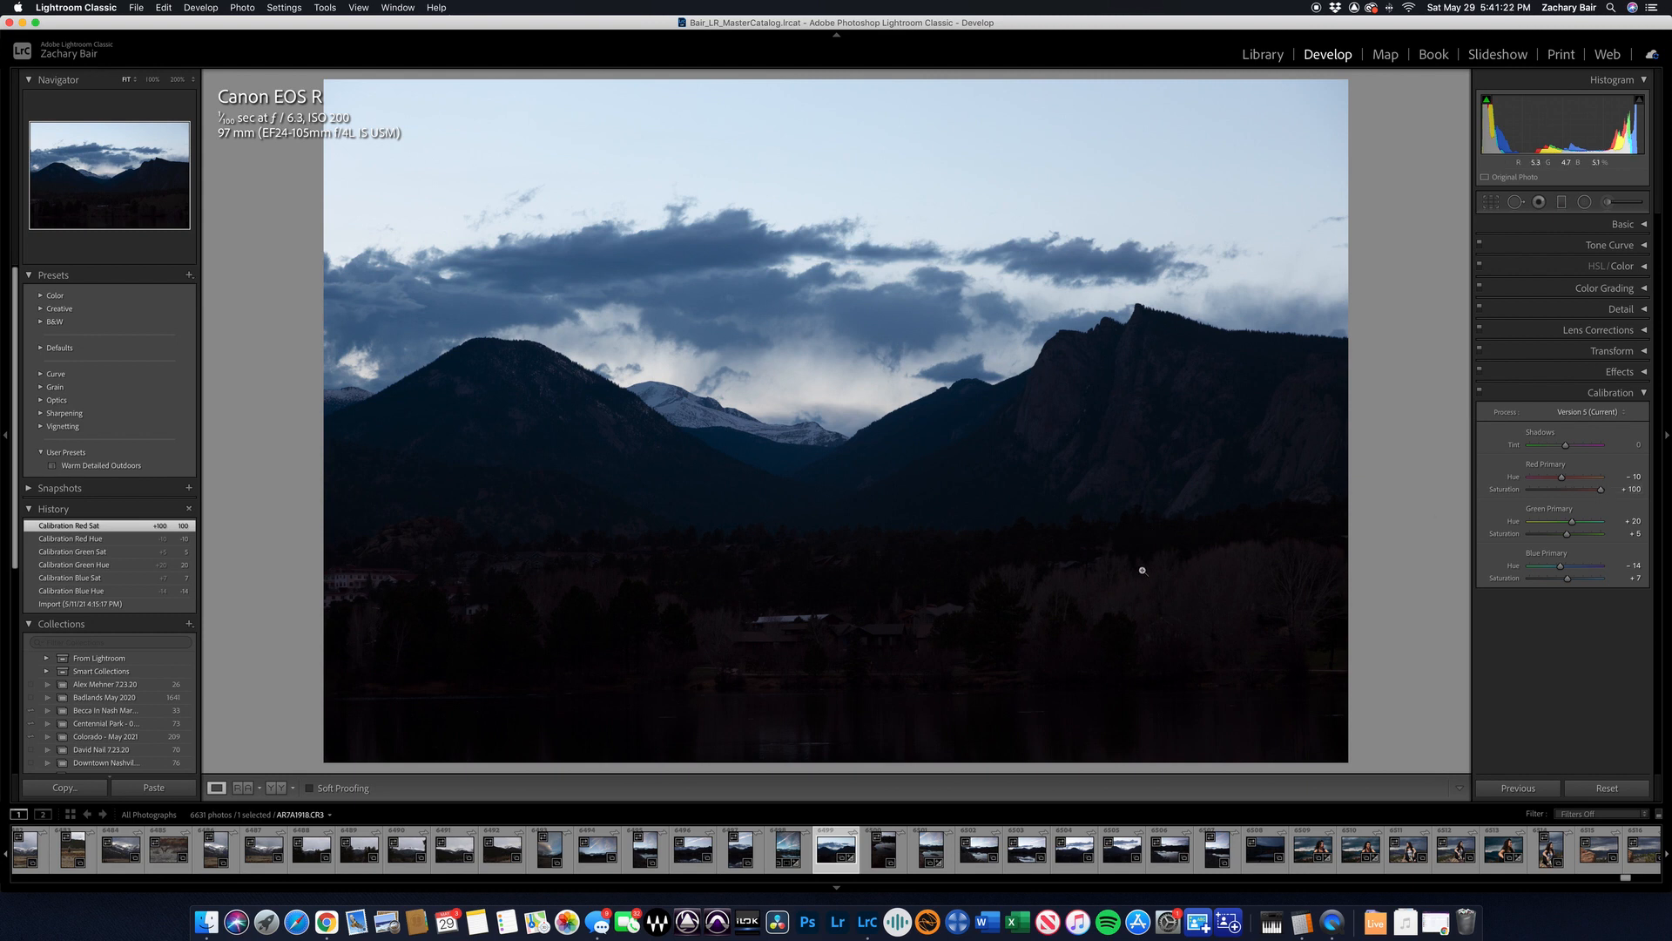
{"action": "left_click_drag", "start_coordinate": [1601, 490], "coordinate": [1571, 495]}
{"action": "left_click", "coordinate": [1592, 393]}
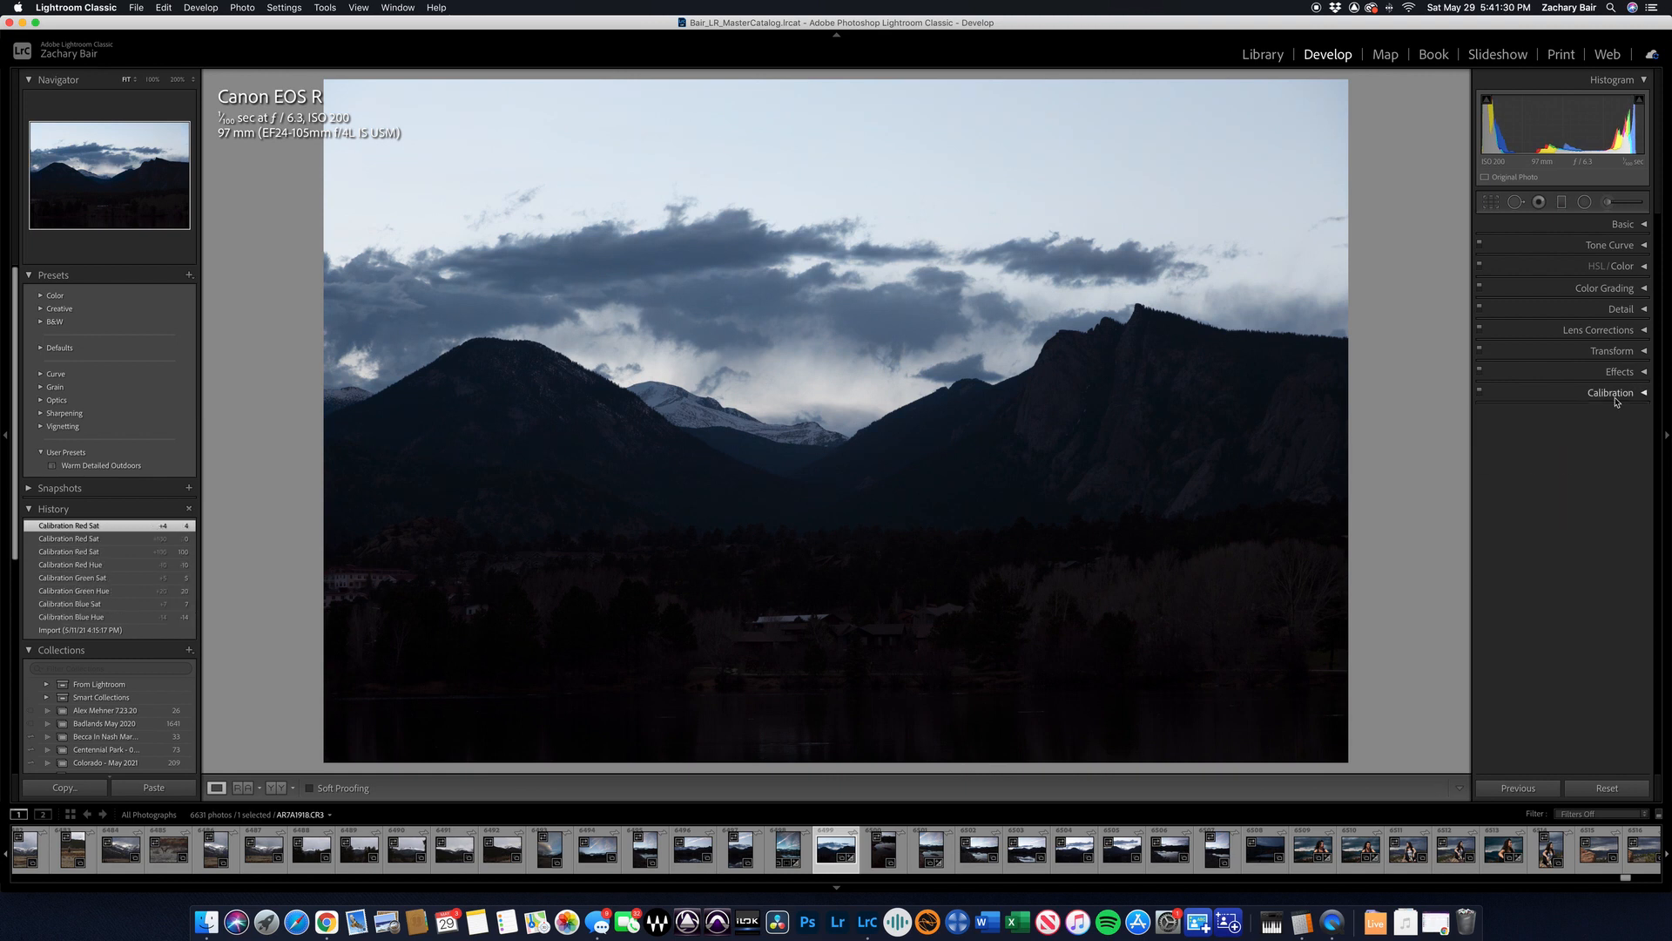
- Compare the calibrated photo with its original version, using the dimmed lights-out view
{"action": "key", "text": "backslash"}
{"action": "key", "text": "backslash"}
{"action": "key", "text": "backslash"}
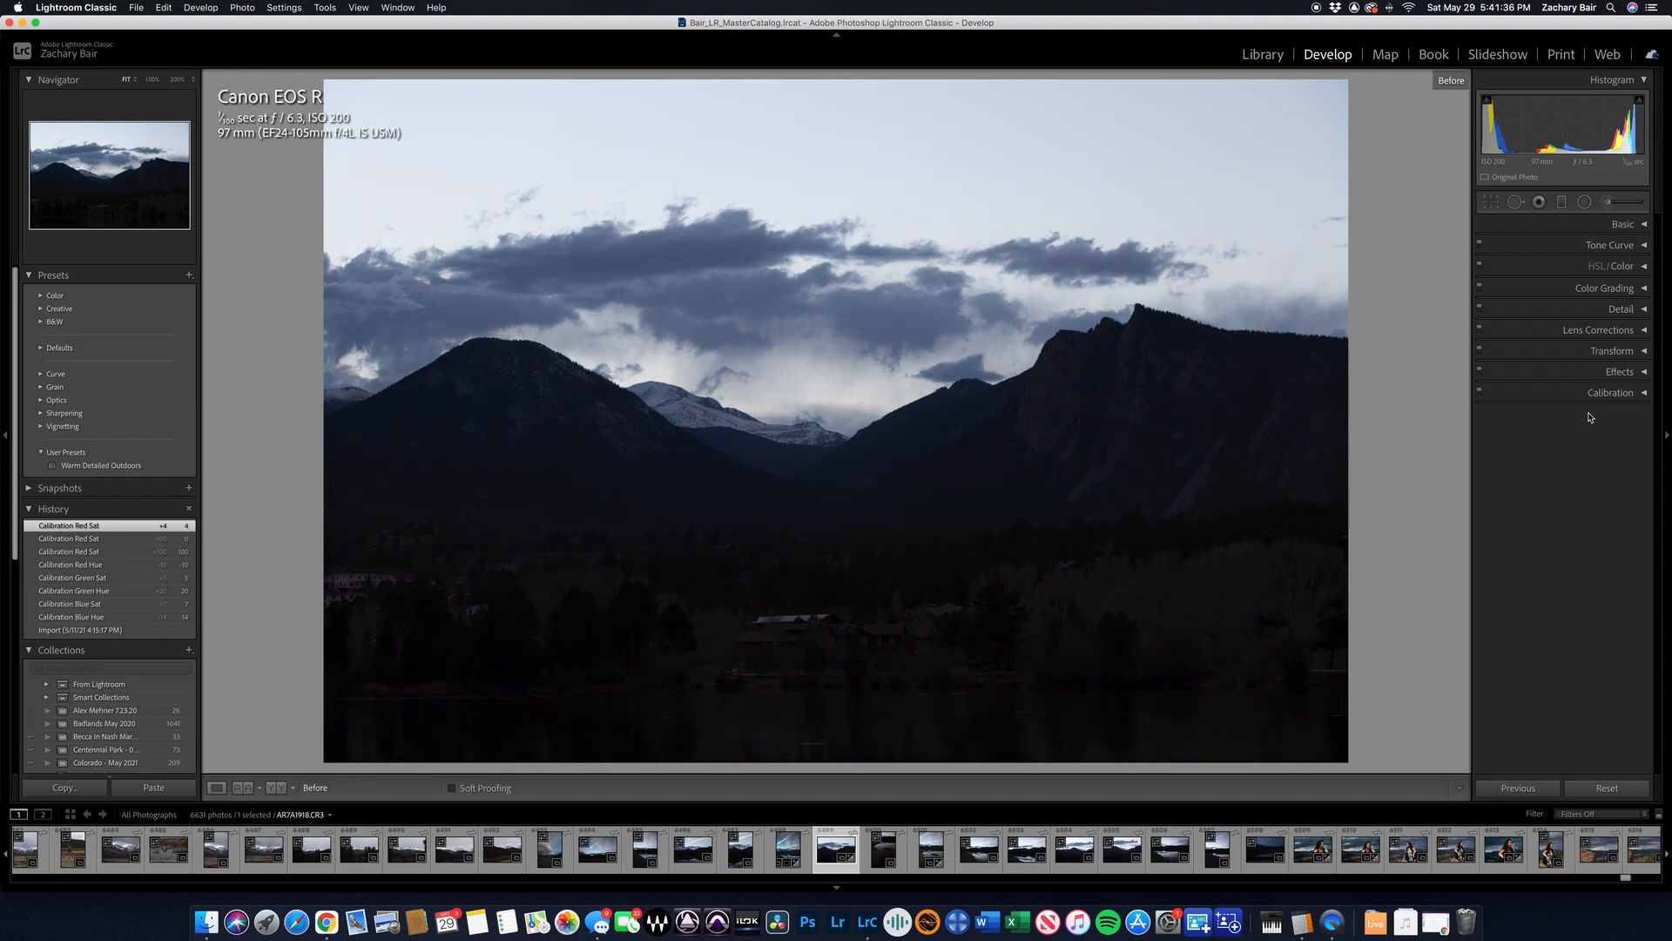
{"action": "key", "text": "l"}
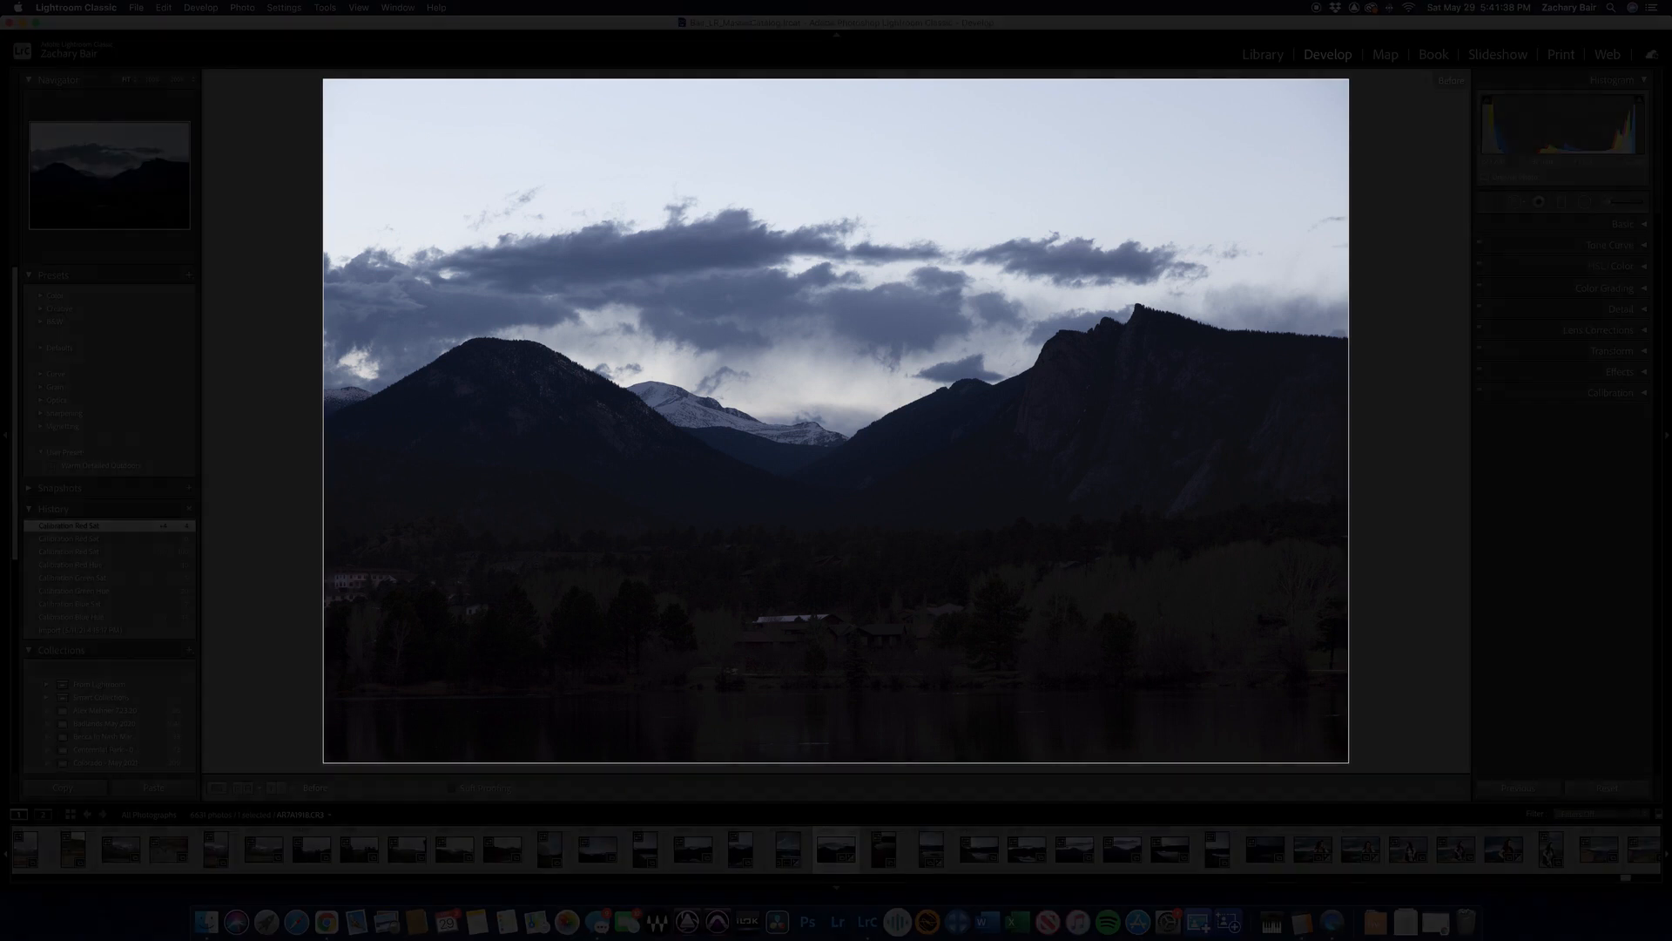
{"action": "key", "text": "l"}
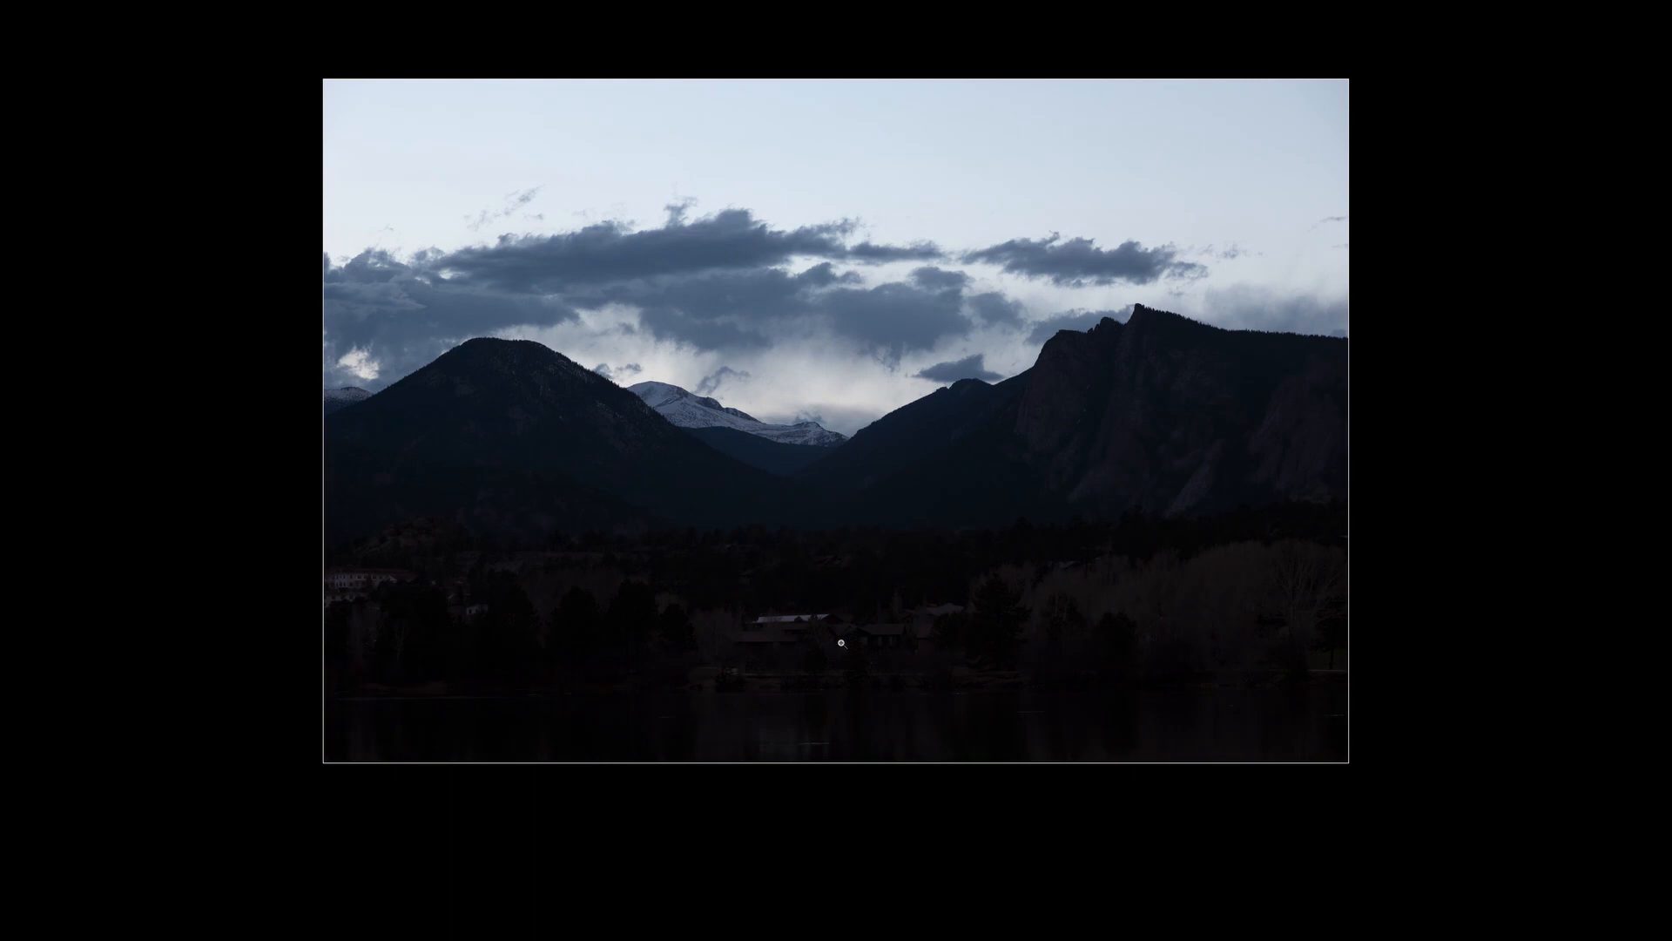
{"action": "key", "text": "l"}
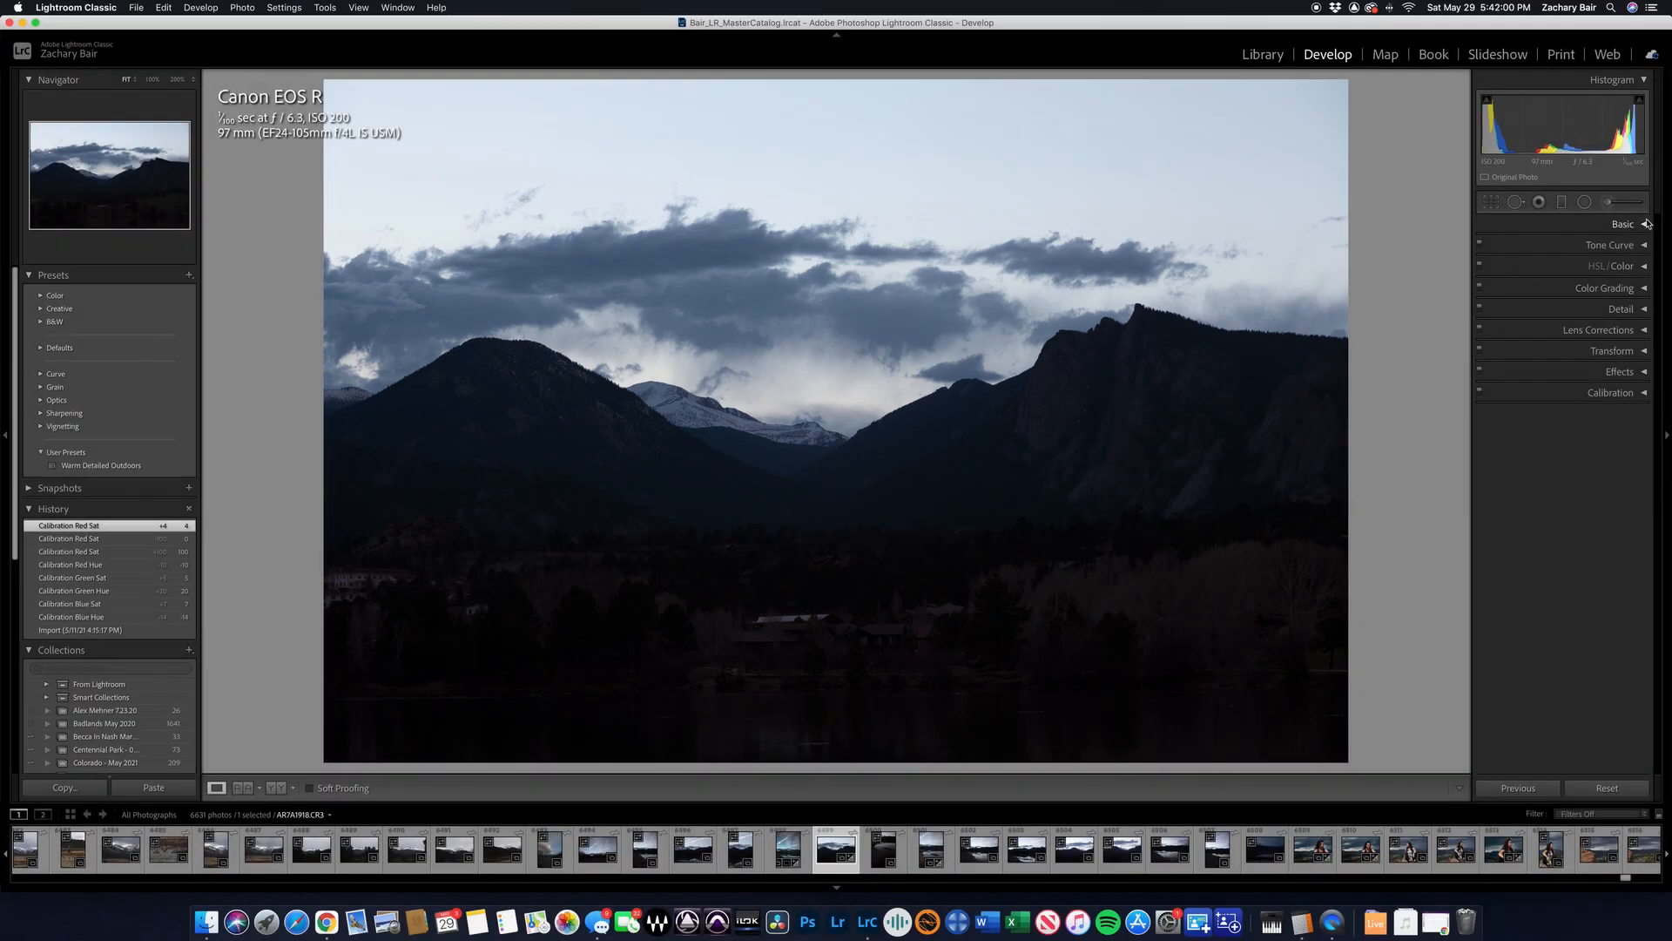
- Lower the photo's exposure to -0.15 and its highlights to -42
{"action": "left_click", "coordinate": [1637, 225]}
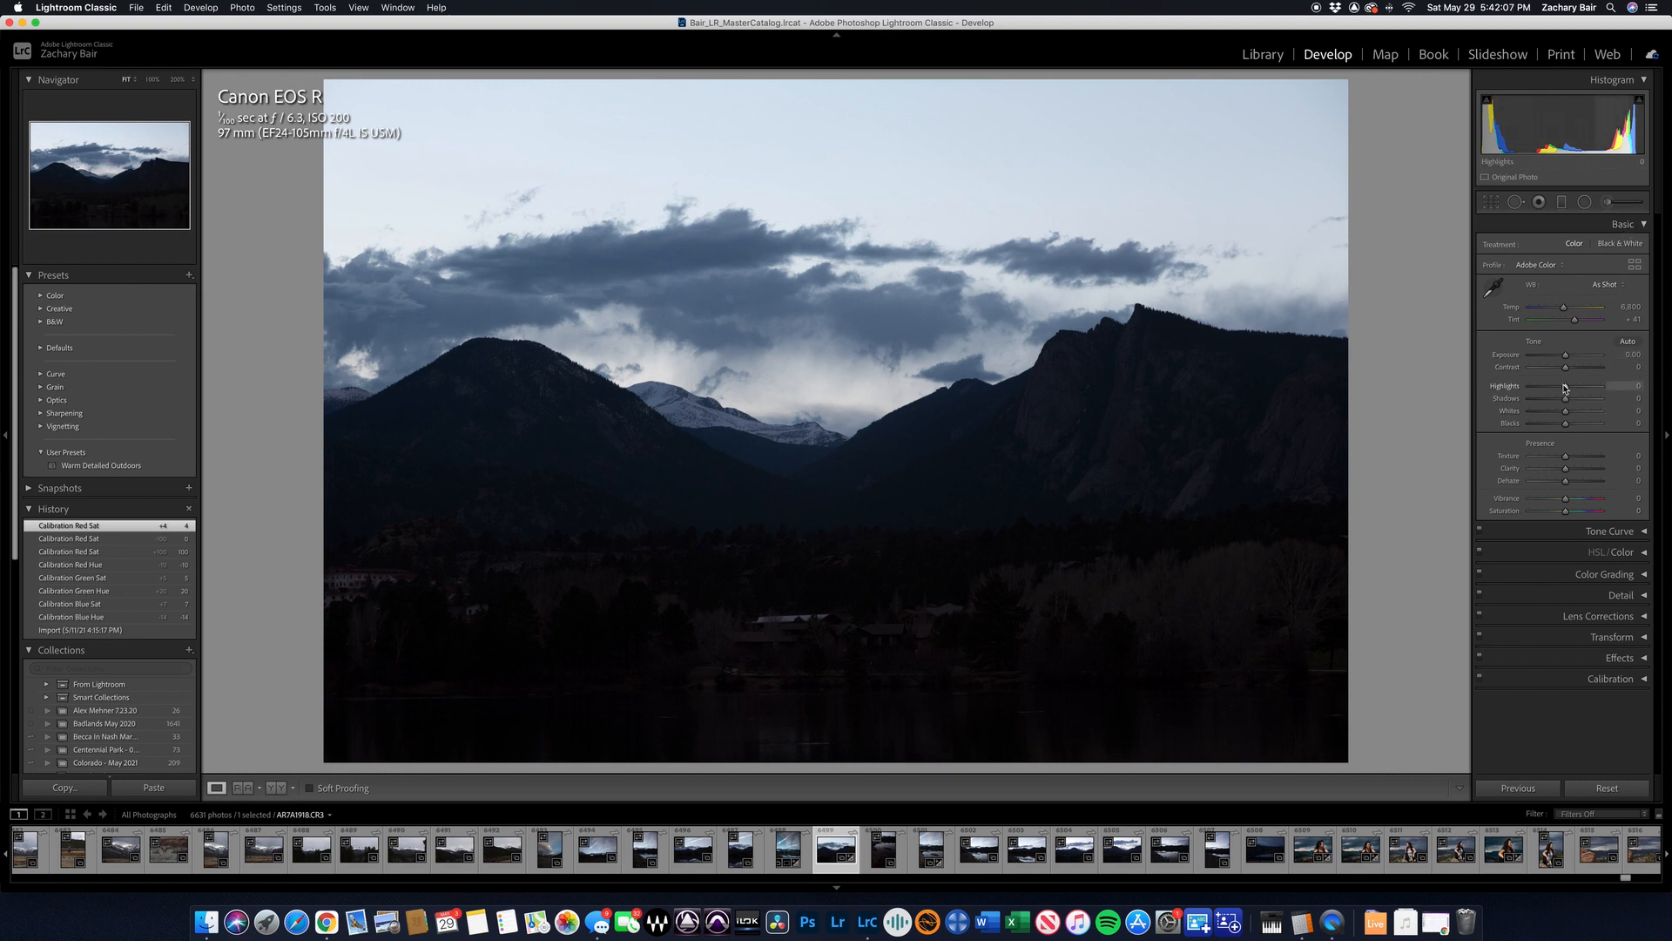
{"action": "left_click_drag", "start_coordinate": [1564, 357], "coordinate": [1564, 357]}
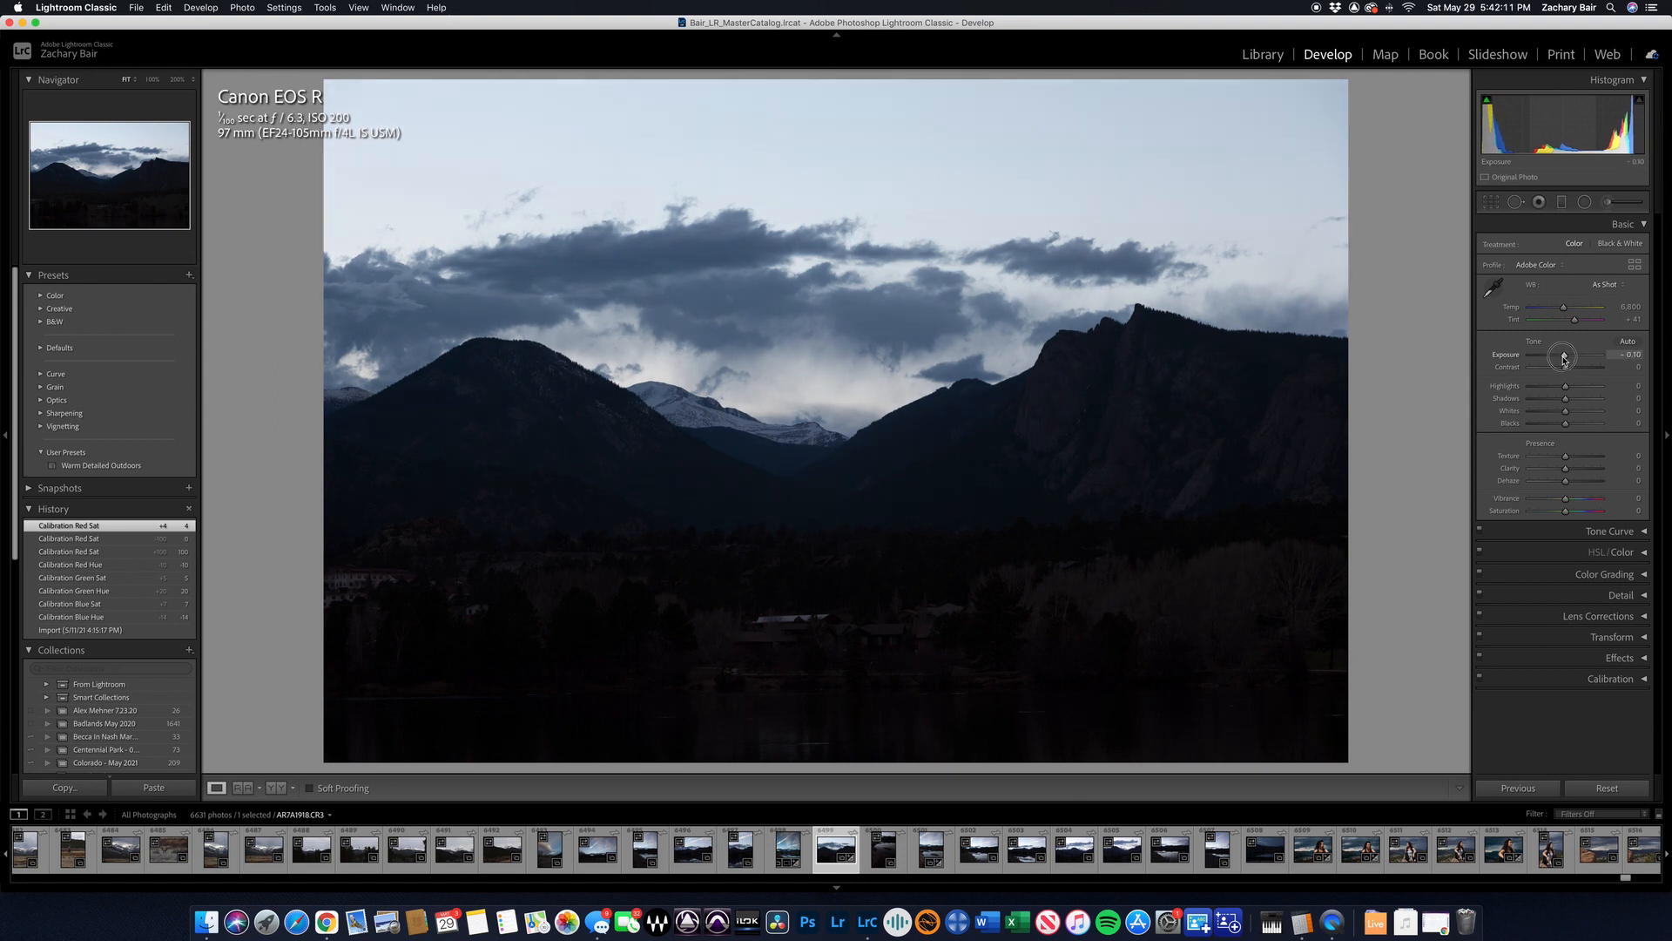
{"action": "left_click_drag", "start_coordinate": [1563, 357], "coordinate": [1563, 358]}
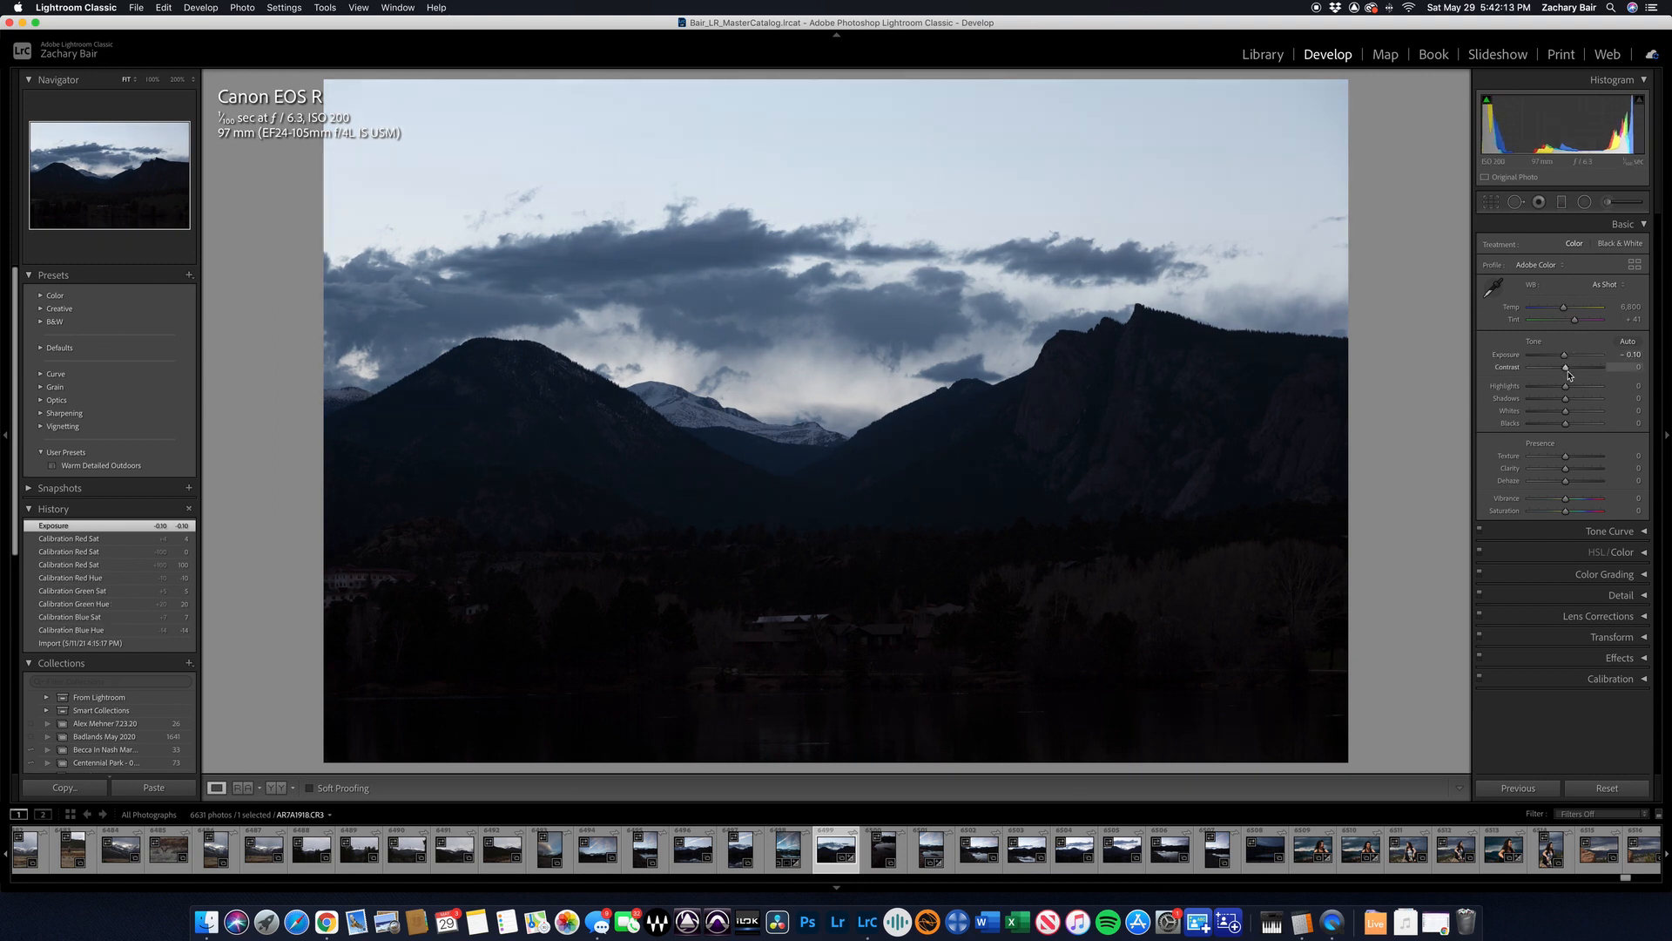
{"action": "mouse_move", "coordinate": [1566, 386]}
{"action": "left_mouse_down"}
{"action": "mouse_move", "coordinate": [1542, 387]}
{"action": "mouse_move", "coordinate": [1594, 386]}
{"action": "mouse_move", "coordinate": [1550, 391]}
{"action": "left_mouse_up"}
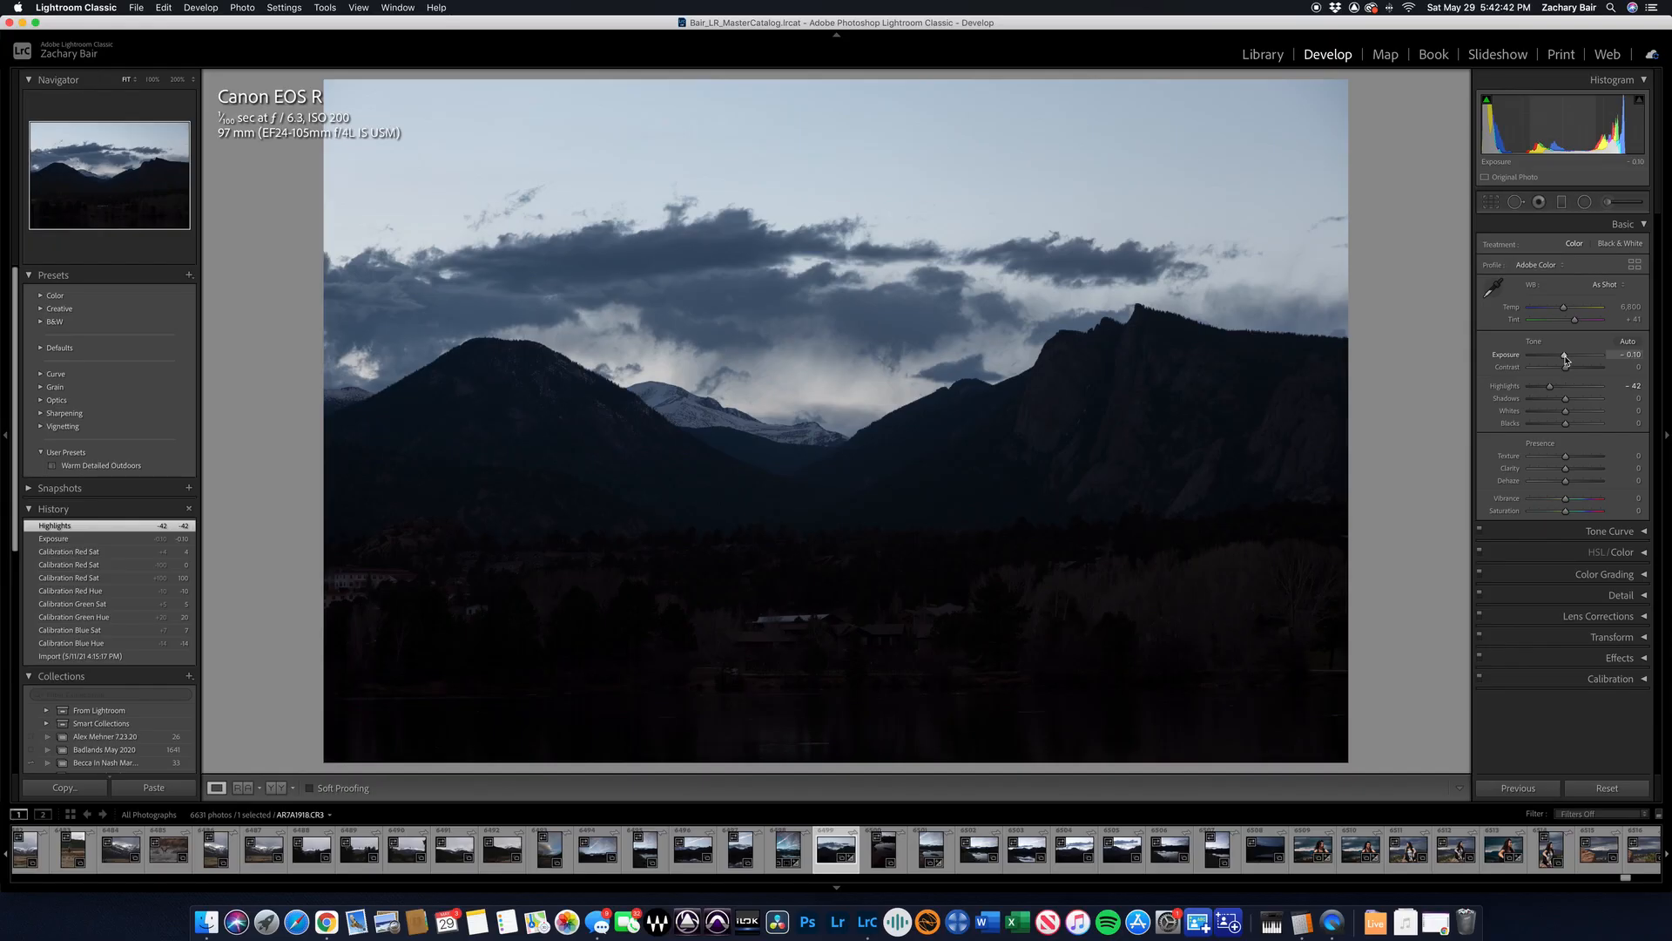
{"action": "left_click_drag", "start_coordinate": [1566, 357], "coordinate": [1565, 358]}
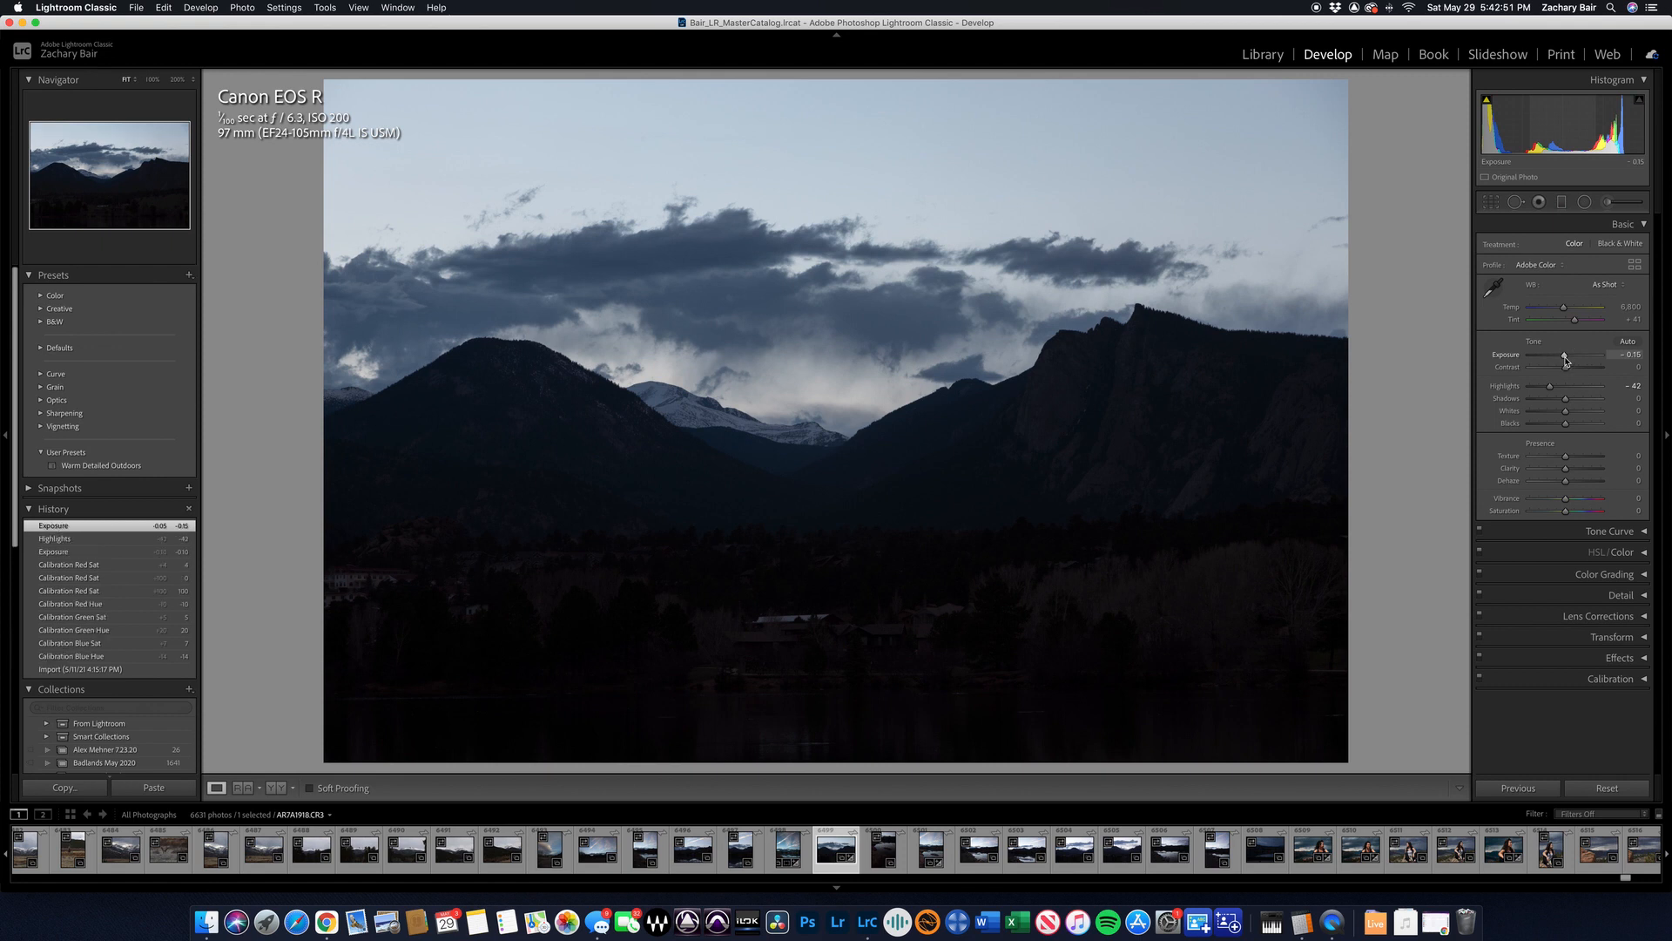
- Balance the tones with highlights -32, shadows +38, whites +31, blacks -11 and contrast +7
{"action": "left_click_drag", "start_coordinate": [1557, 390], "coordinate": [1580, 401]}
{"action": "left_click_drag", "start_coordinate": [1578, 401], "coordinate": [1584, 401]}
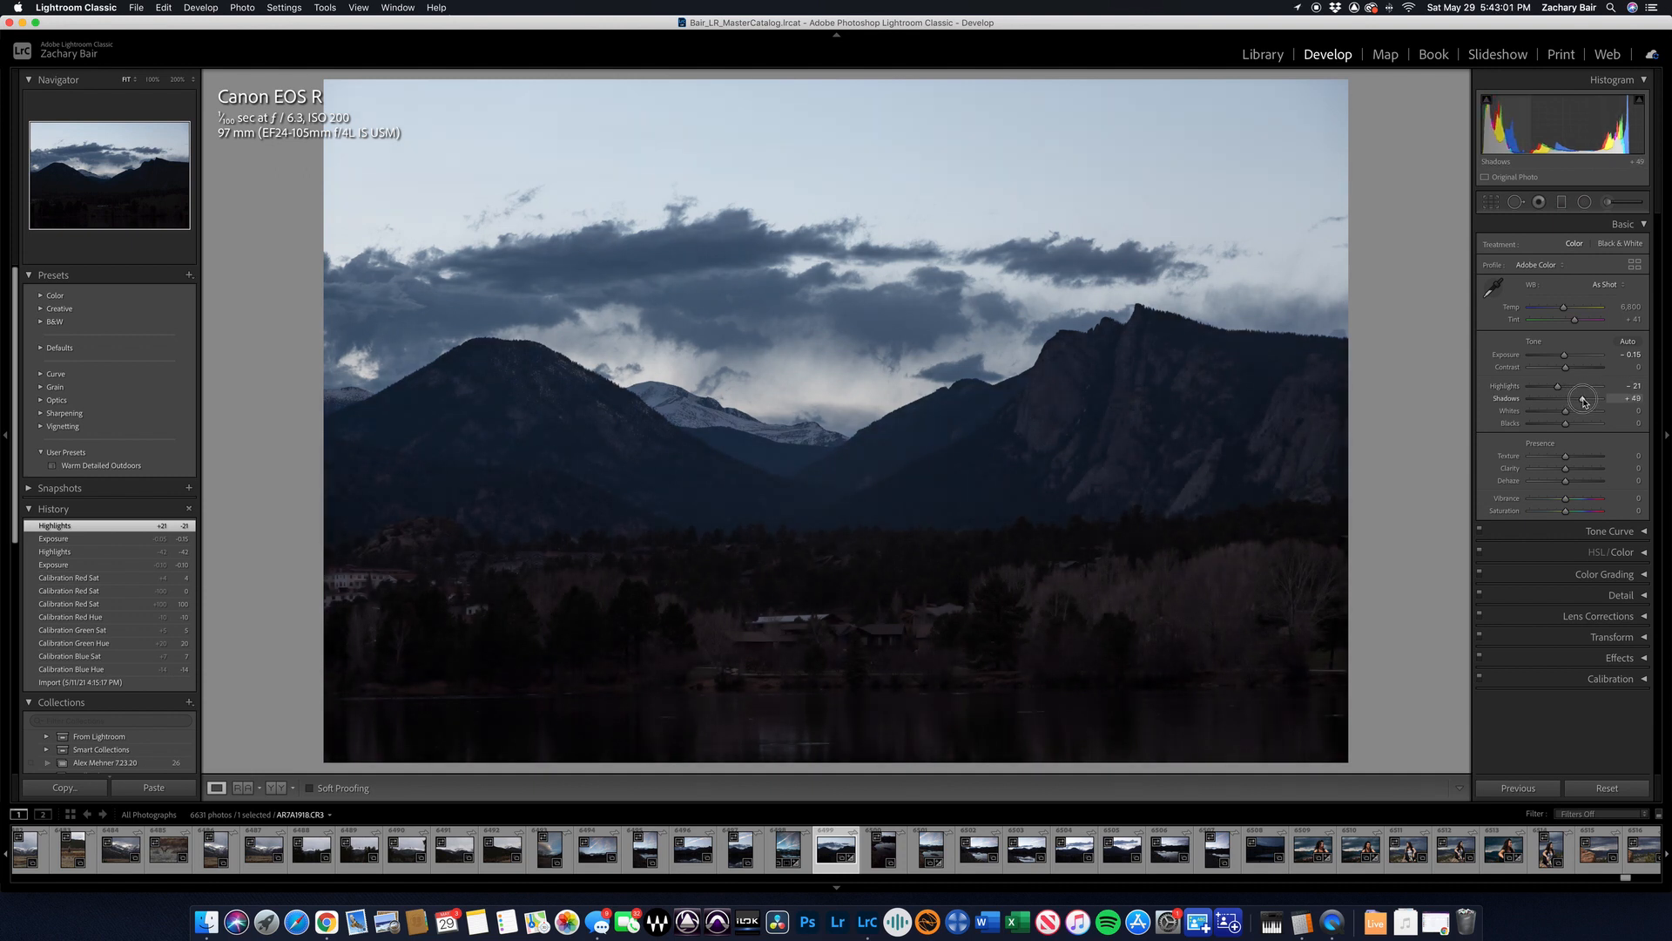
{"action": "left_click_drag", "start_coordinate": [1583, 401], "coordinate": [1583, 400]}
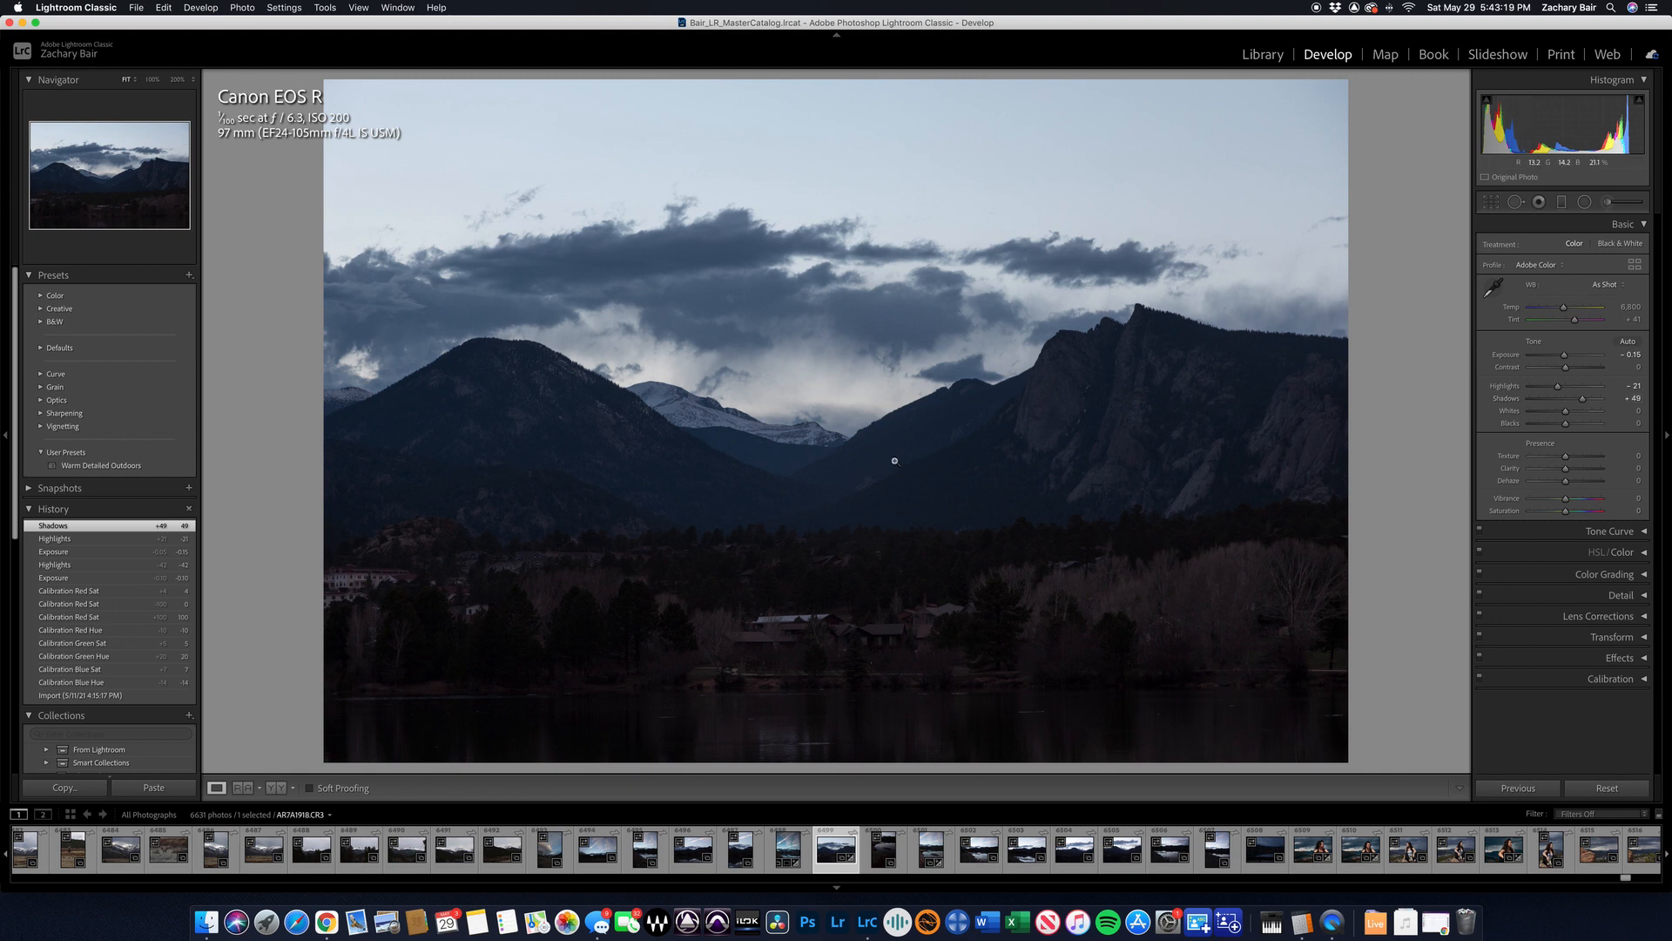
{"action": "mouse_move", "coordinate": [1584, 401]}
{"action": "left_mouse_down"}
{"action": "mouse_move", "coordinate": [1567, 413]}
{"action": "mouse_move", "coordinate": [1557, 389]}
{"action": "mouse_move", "coordinate": [1576, 415]}
{"action": "left_mouse_up"}
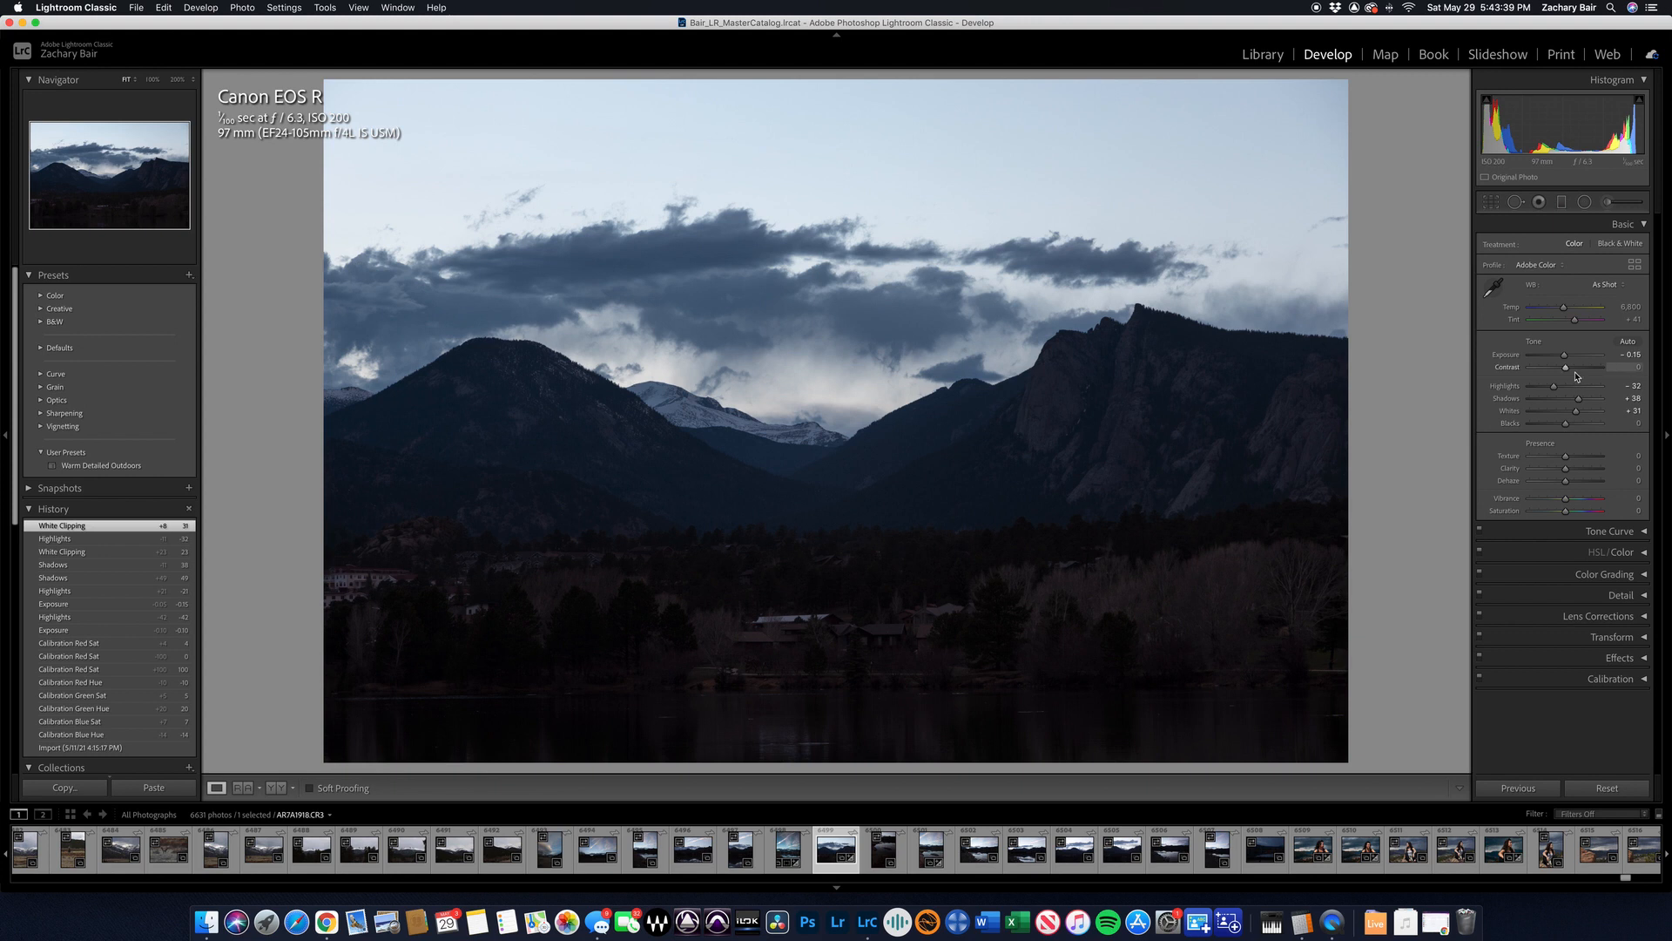
{"action": "left_click_drag", "start_coordinate": [1566, 428], "coordinate": [1563, 426]}
{"action": "left_click_drag", "start_coordinate": [1565, 369], "coordinate": [1571, 376]}
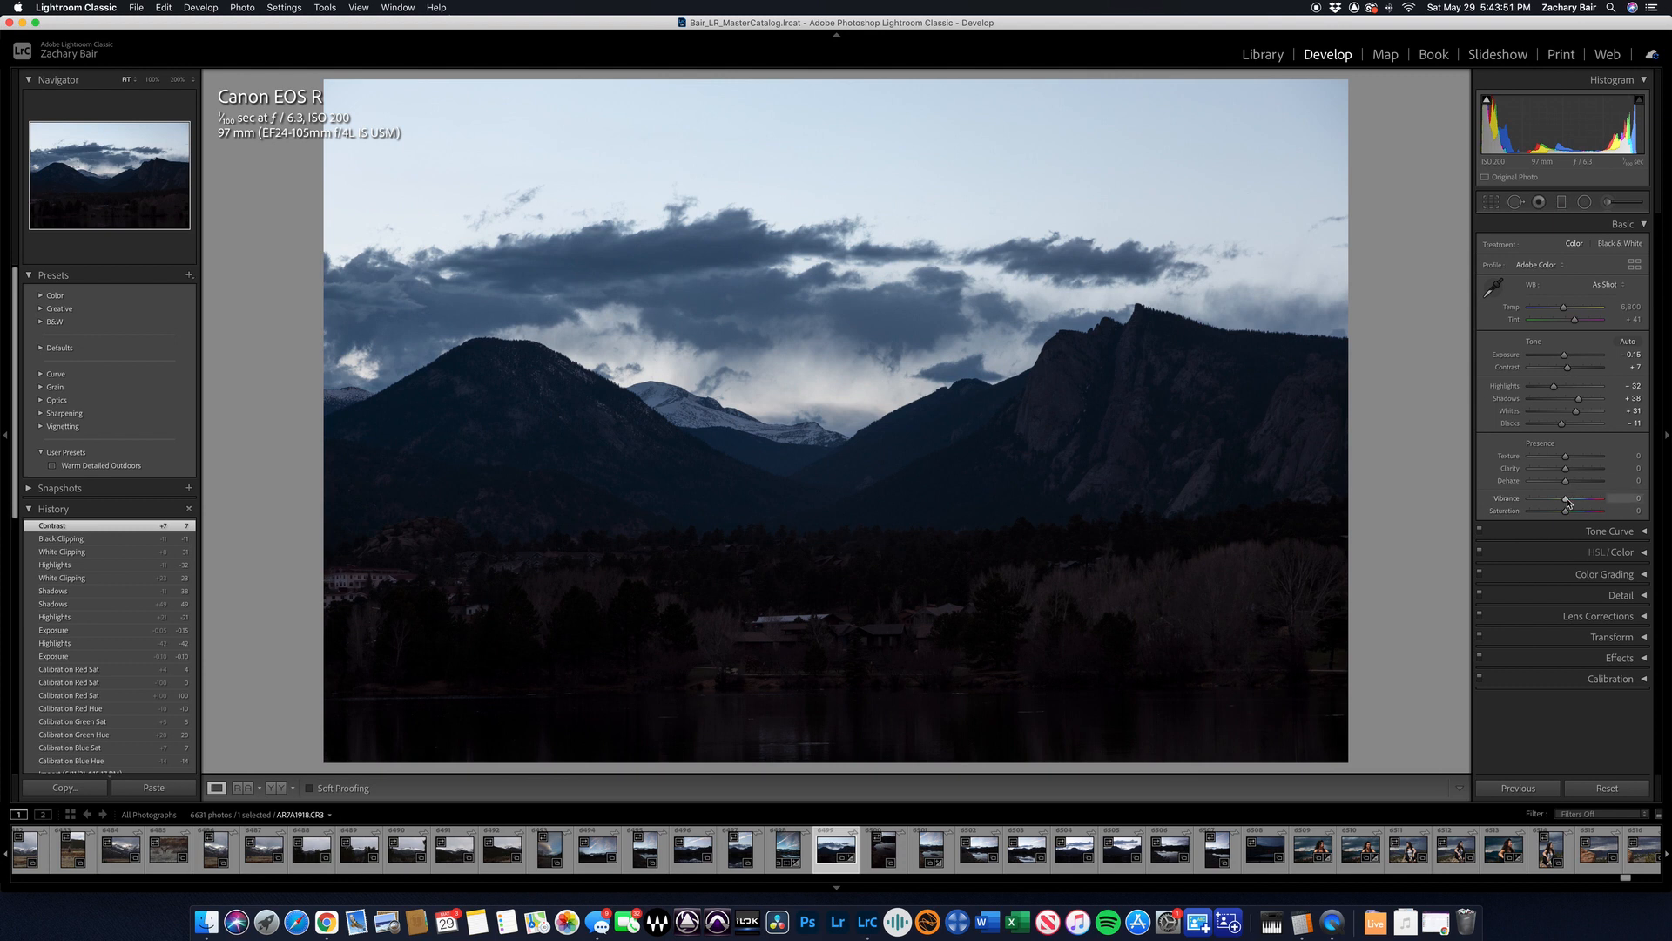
- Set vibrance to -10, dehaze to +11 and clarity to +8, undoing a trial of maximum vibrance
{"action": "left_click_drag", "start_coordinate": [1566, 501], "coordinate": [1565, 503]}
{"action": "left_click_drag", "start_coordinate": [1562, 501], "coordinate": [1562, 500]}
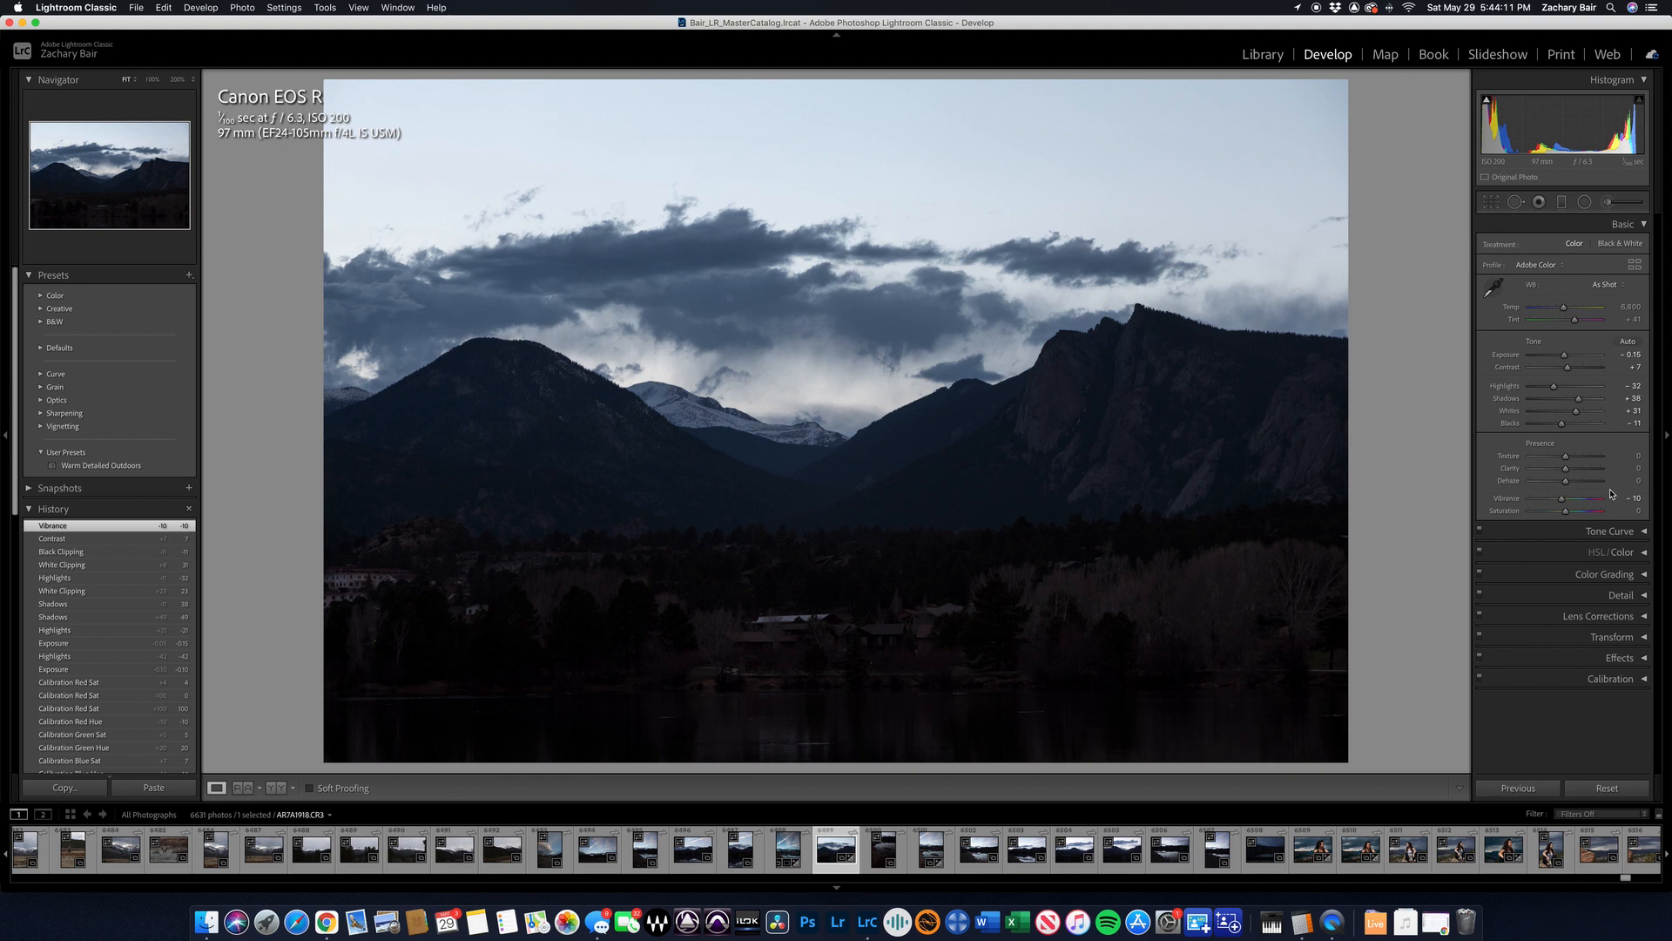
{"action": "left_click_drag", "start_coordinate": [1574, 495], "coordinate": [1611, 498]}
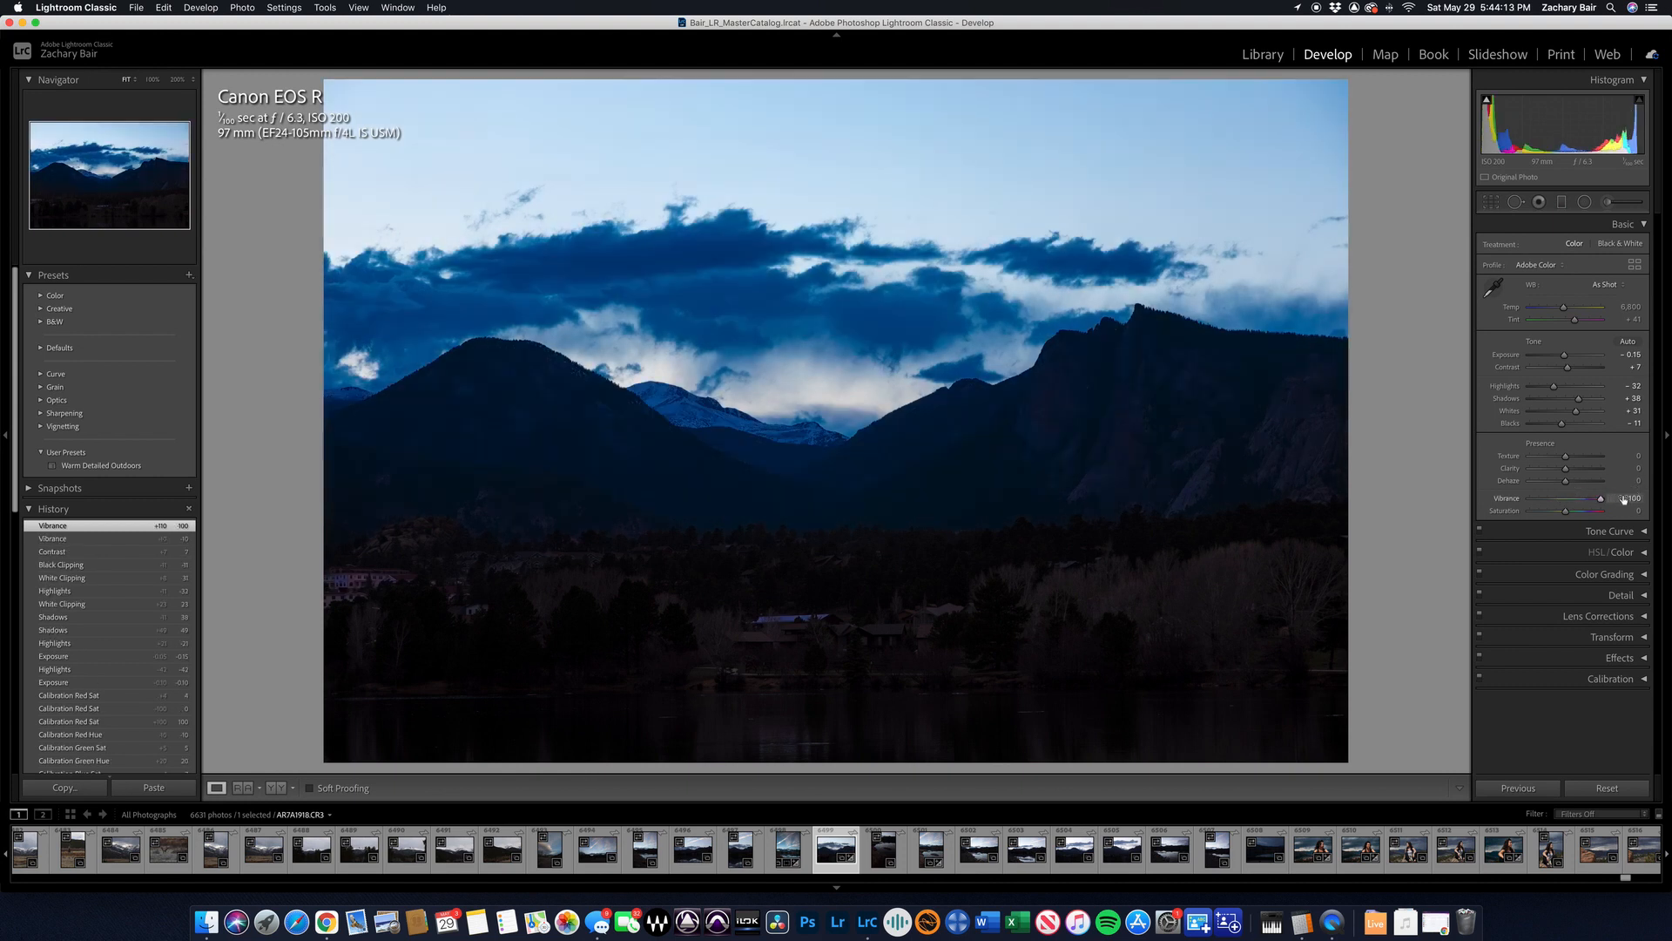
{"action": "key", "text": "super+z"}
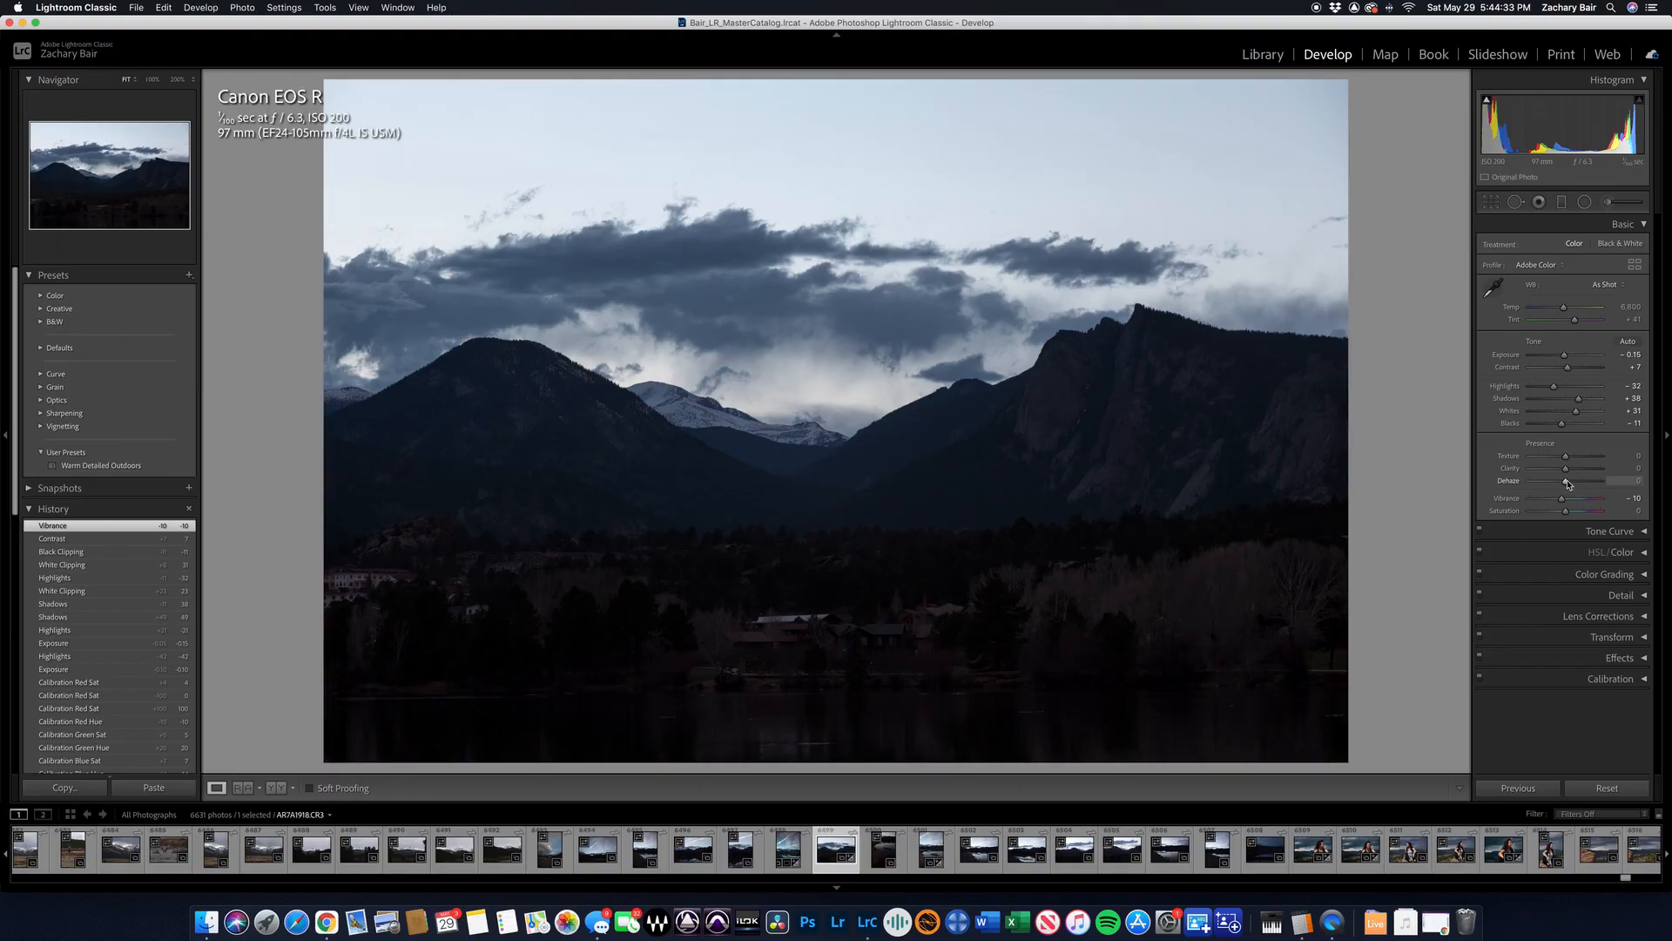
{"action": "mouse_move", "coordinate": [1569, 485]}
{"action": "left_mouse_down"}
{"action": "mouse_move", "coordinate": [1570, 471]}
{"action": "mouse_move", "coordinate": [1612, 480]}
{"action": "mouse_move", "coordinate": [1569, 475]}
{"action": "left_mouse_up"}
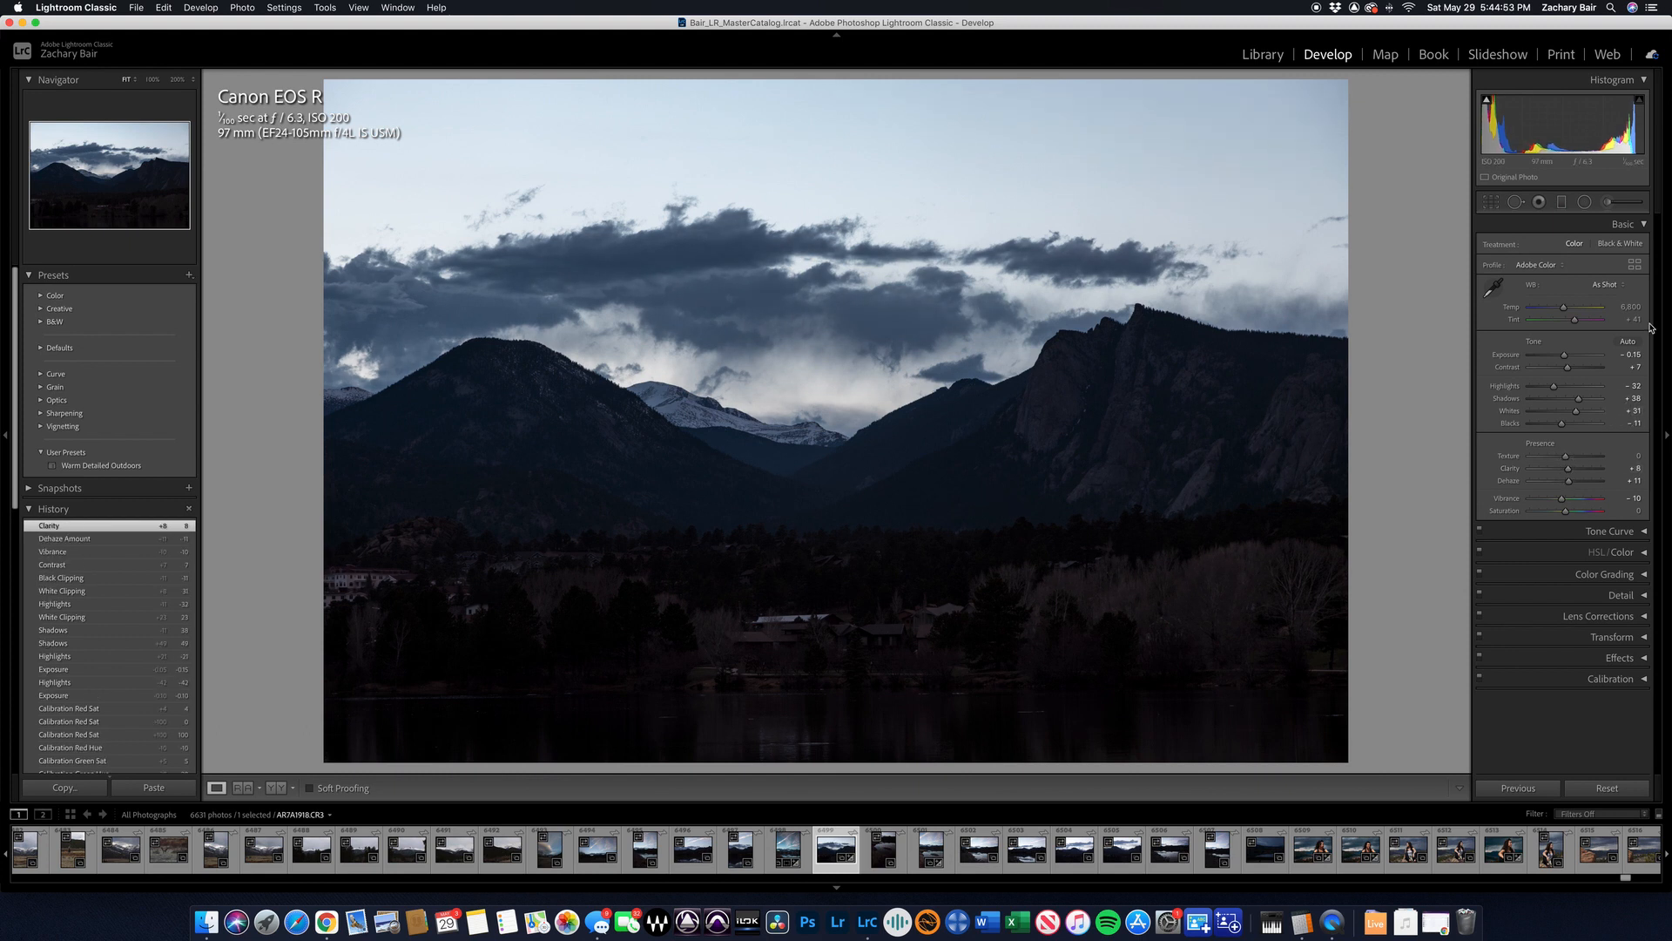
{"action": "left_click", "coordinate": [1625, 225]}
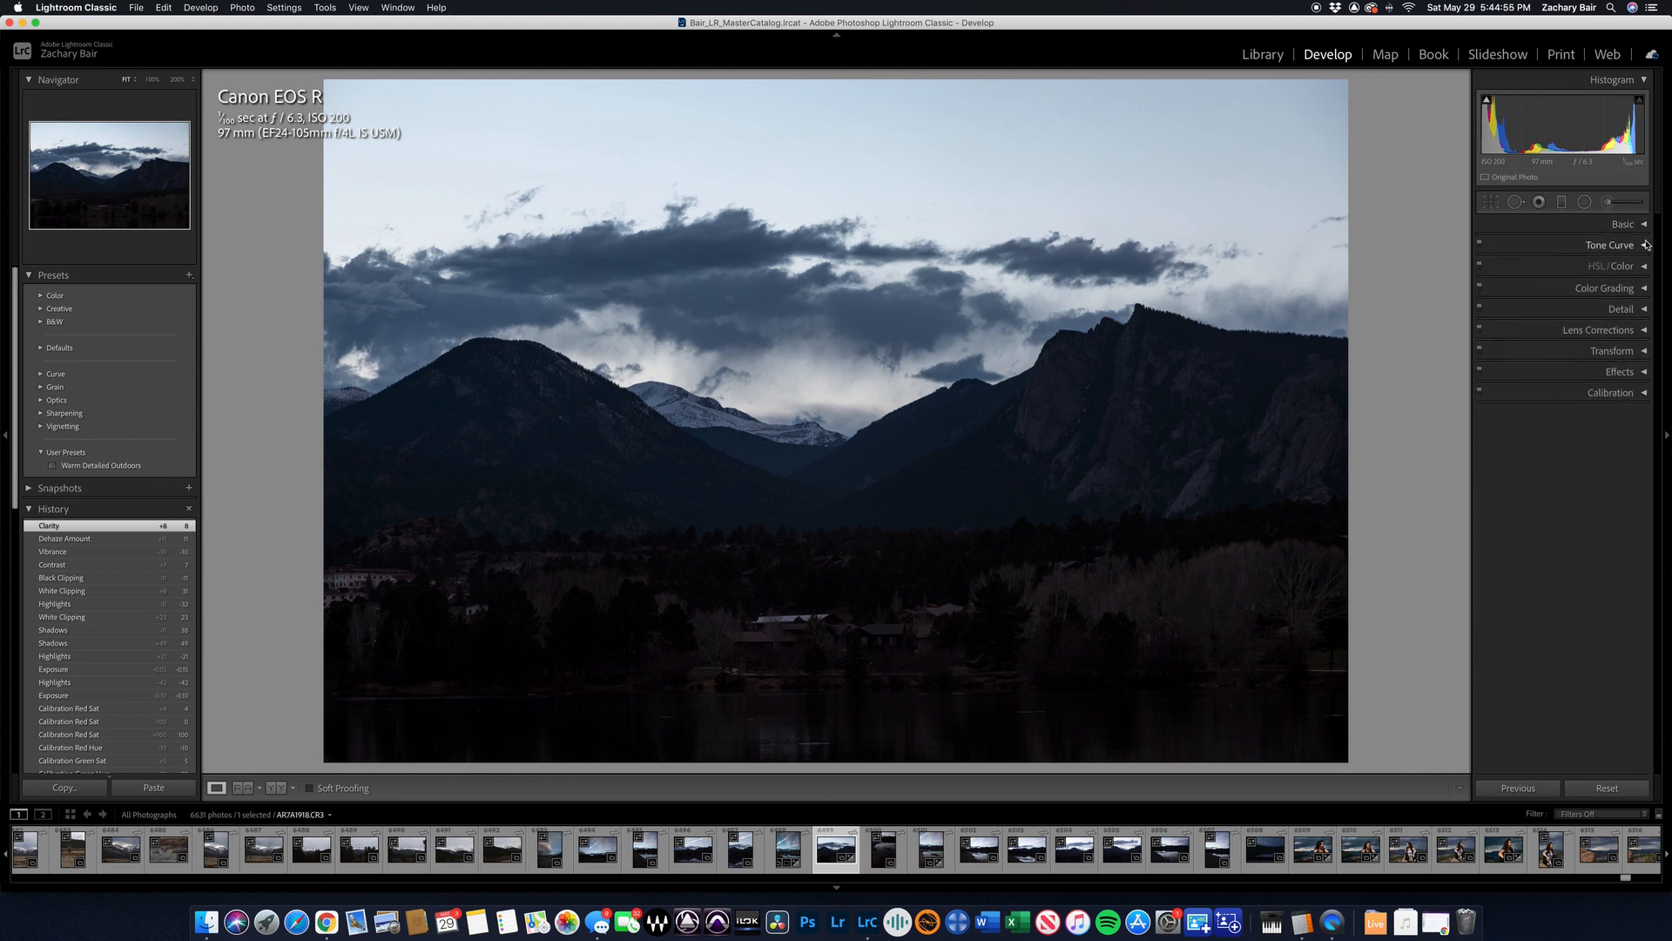
- Add three anchor points to the combined RGB tone curve, in the shadows, midtones and highlights
{"action": "left_click", "coordinate": [1644, 245]}
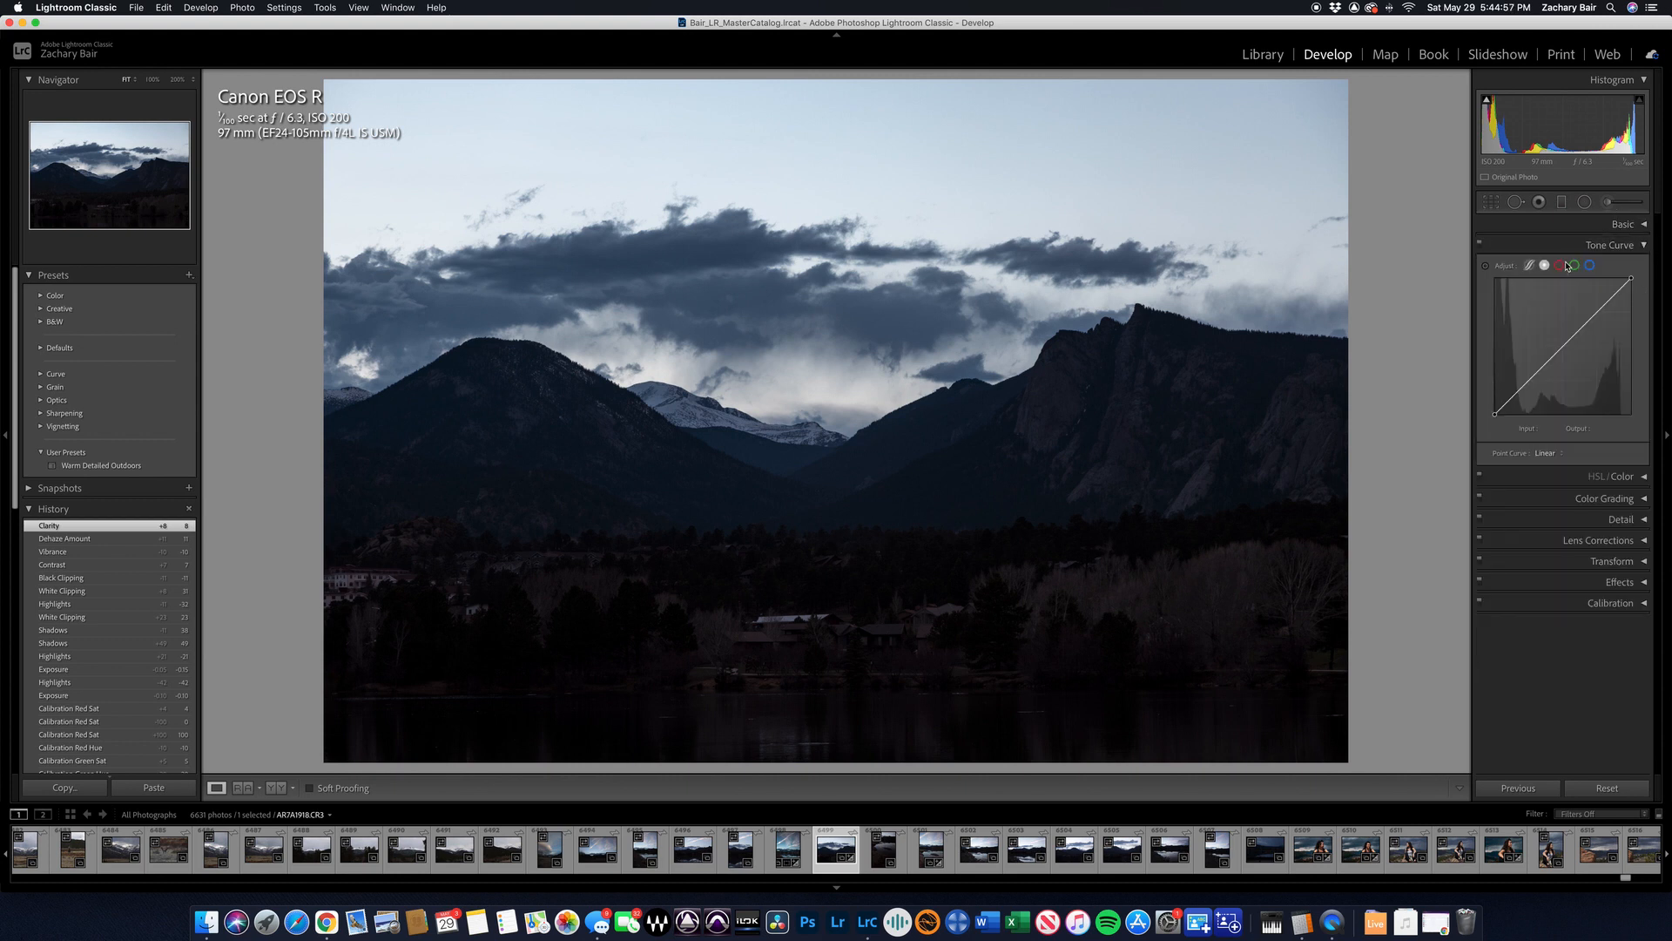
{"action": "left_click", "coordinate": [1530, 379]}
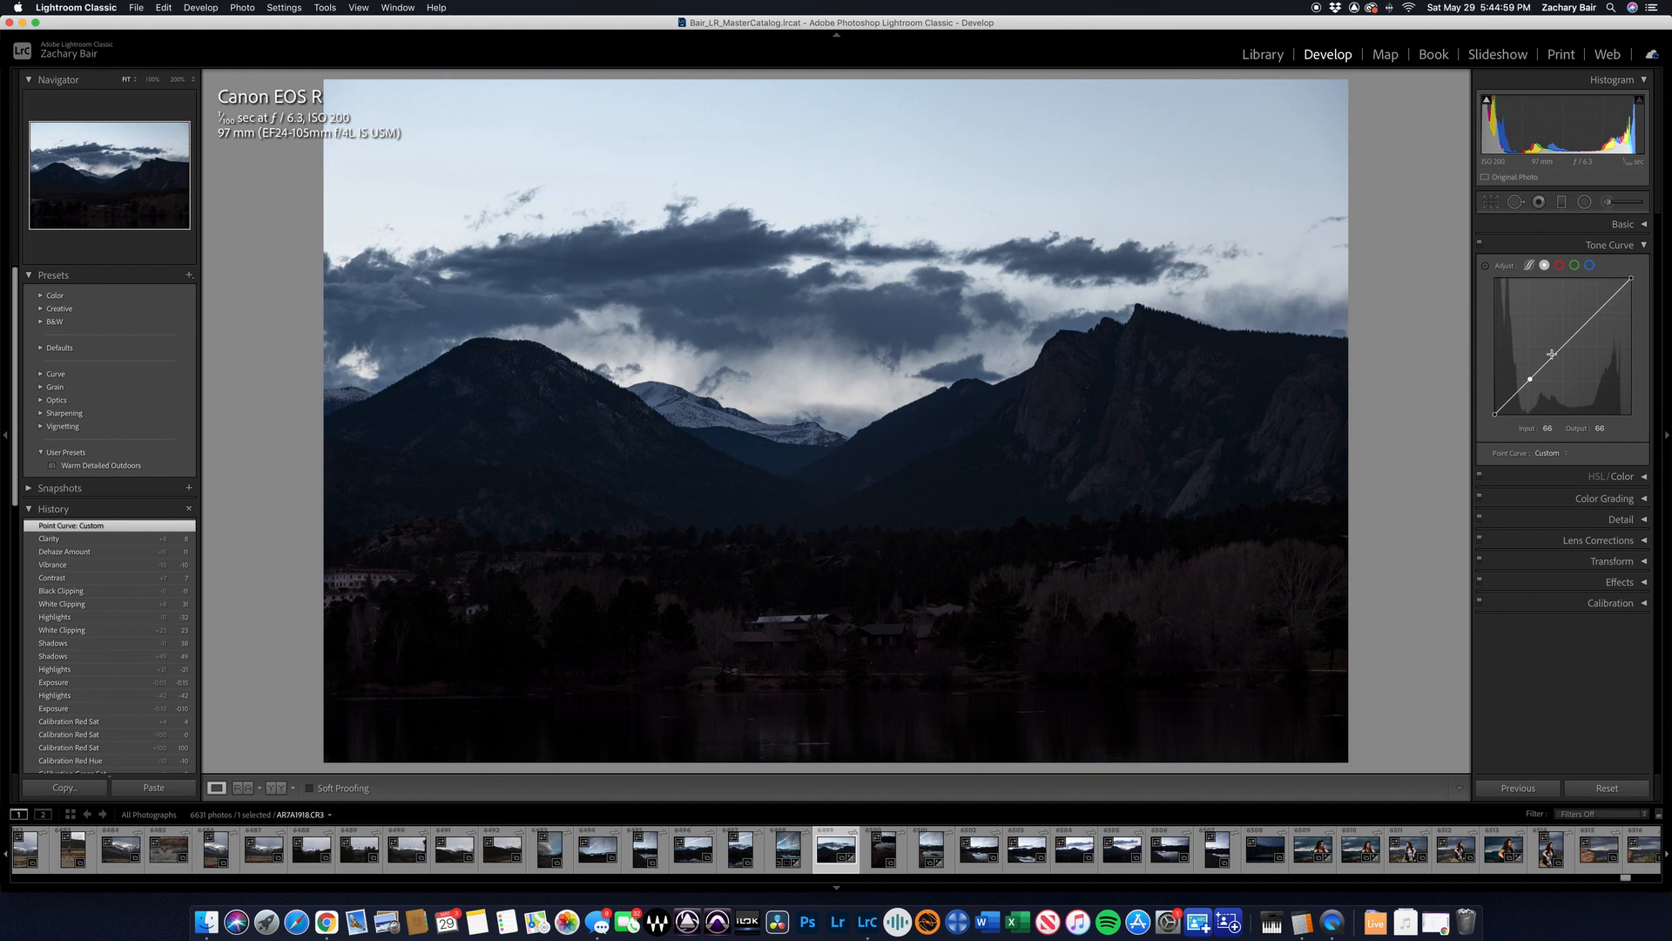
{"action": "left_click", "coordinate": [1562, 346]}
{"action": "left_click", "coordinate": [1597, 312]}
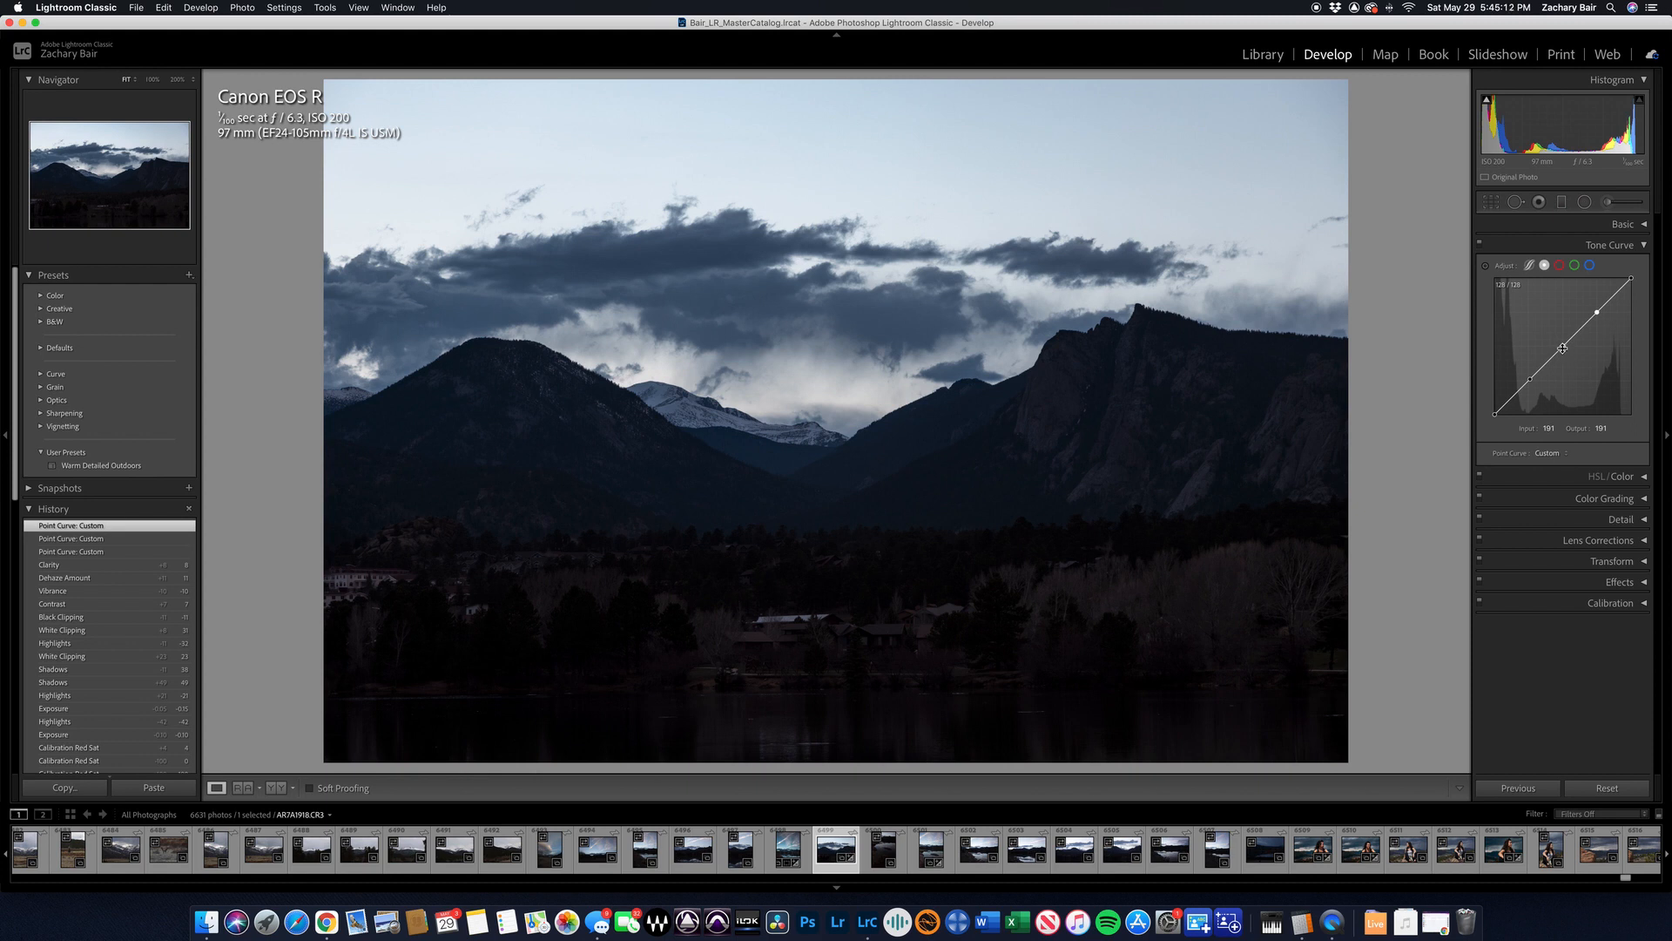
- Fine-tune the RGB curve's midtone and shadow points, raise its highlight point to output 197, and move the black point to input 5
{"action": "left_click_drag", "start_coordinate": [1563, 349], "coordinate": [1563, 346]}
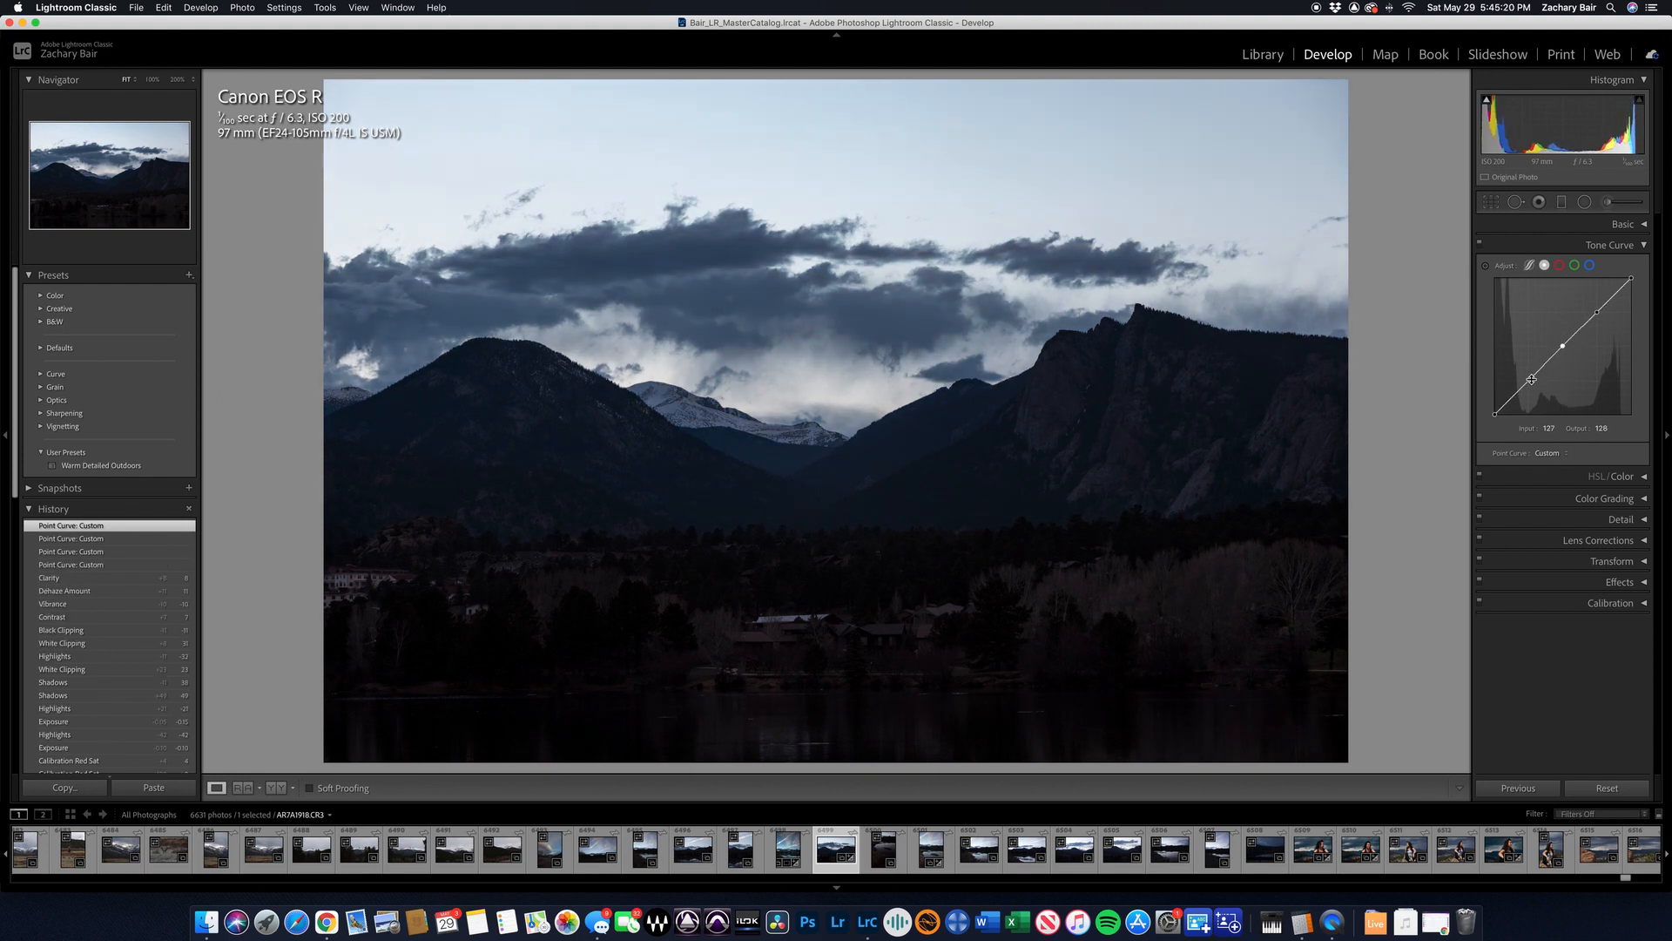
{"action": "left_click_drag", "start_coordinate": [1599, 315], "coordinate": [1598, 309]}
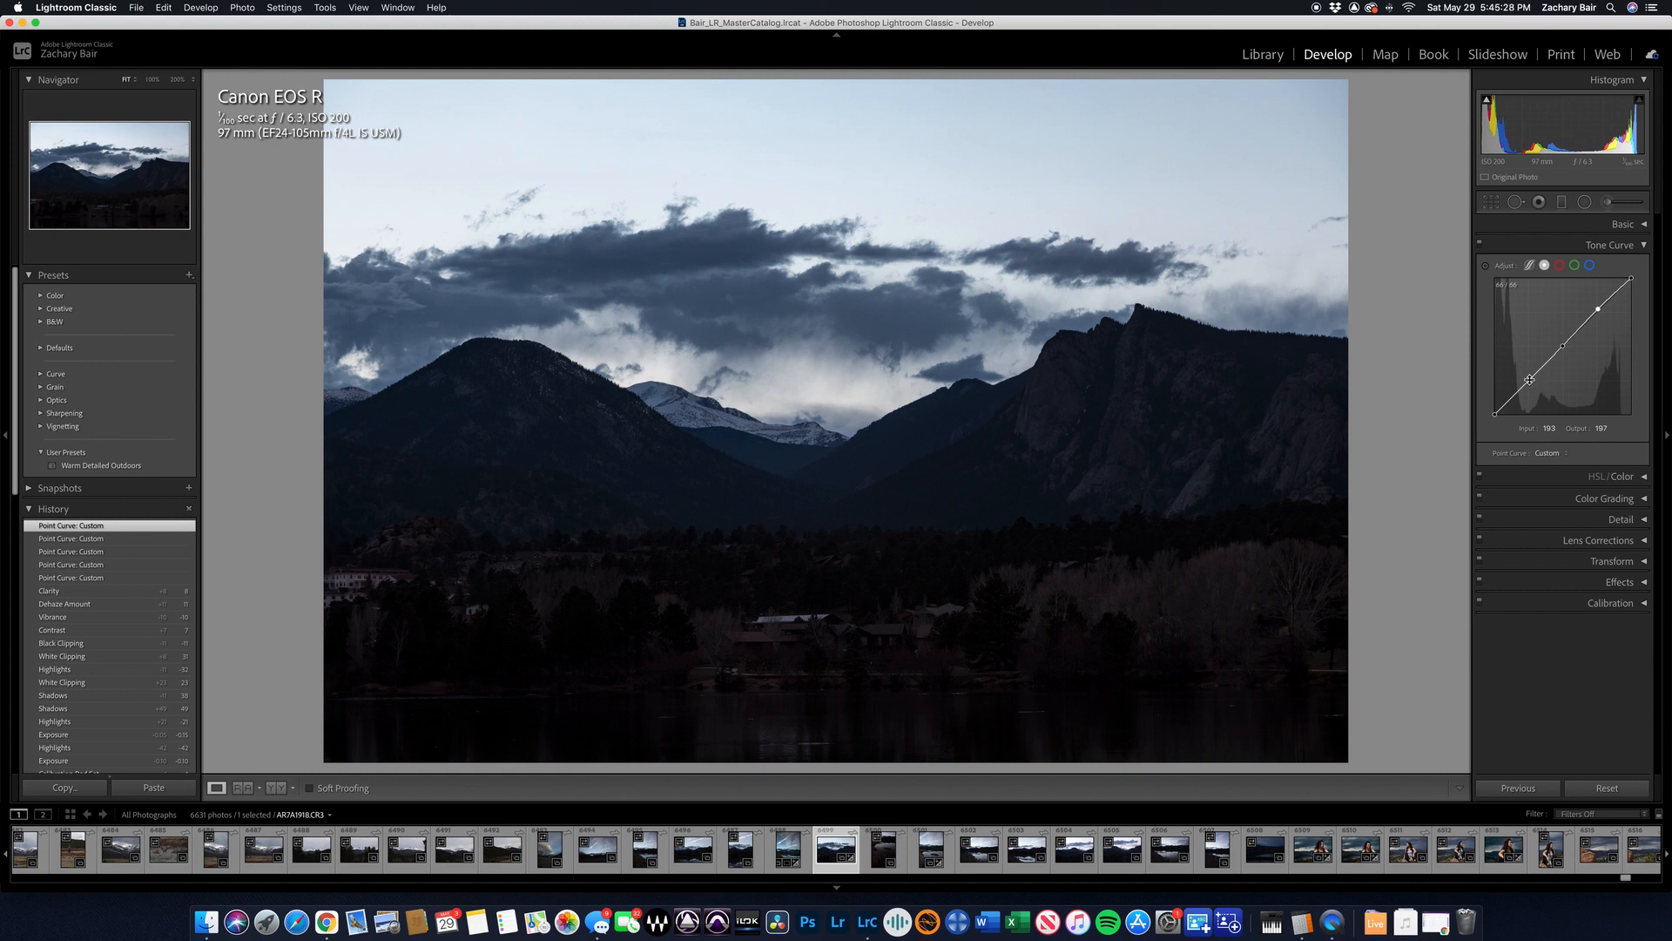
{"action": "left_click_drag", "start_coordinate": [1529, 380], "coordinate": [1530, 385]}
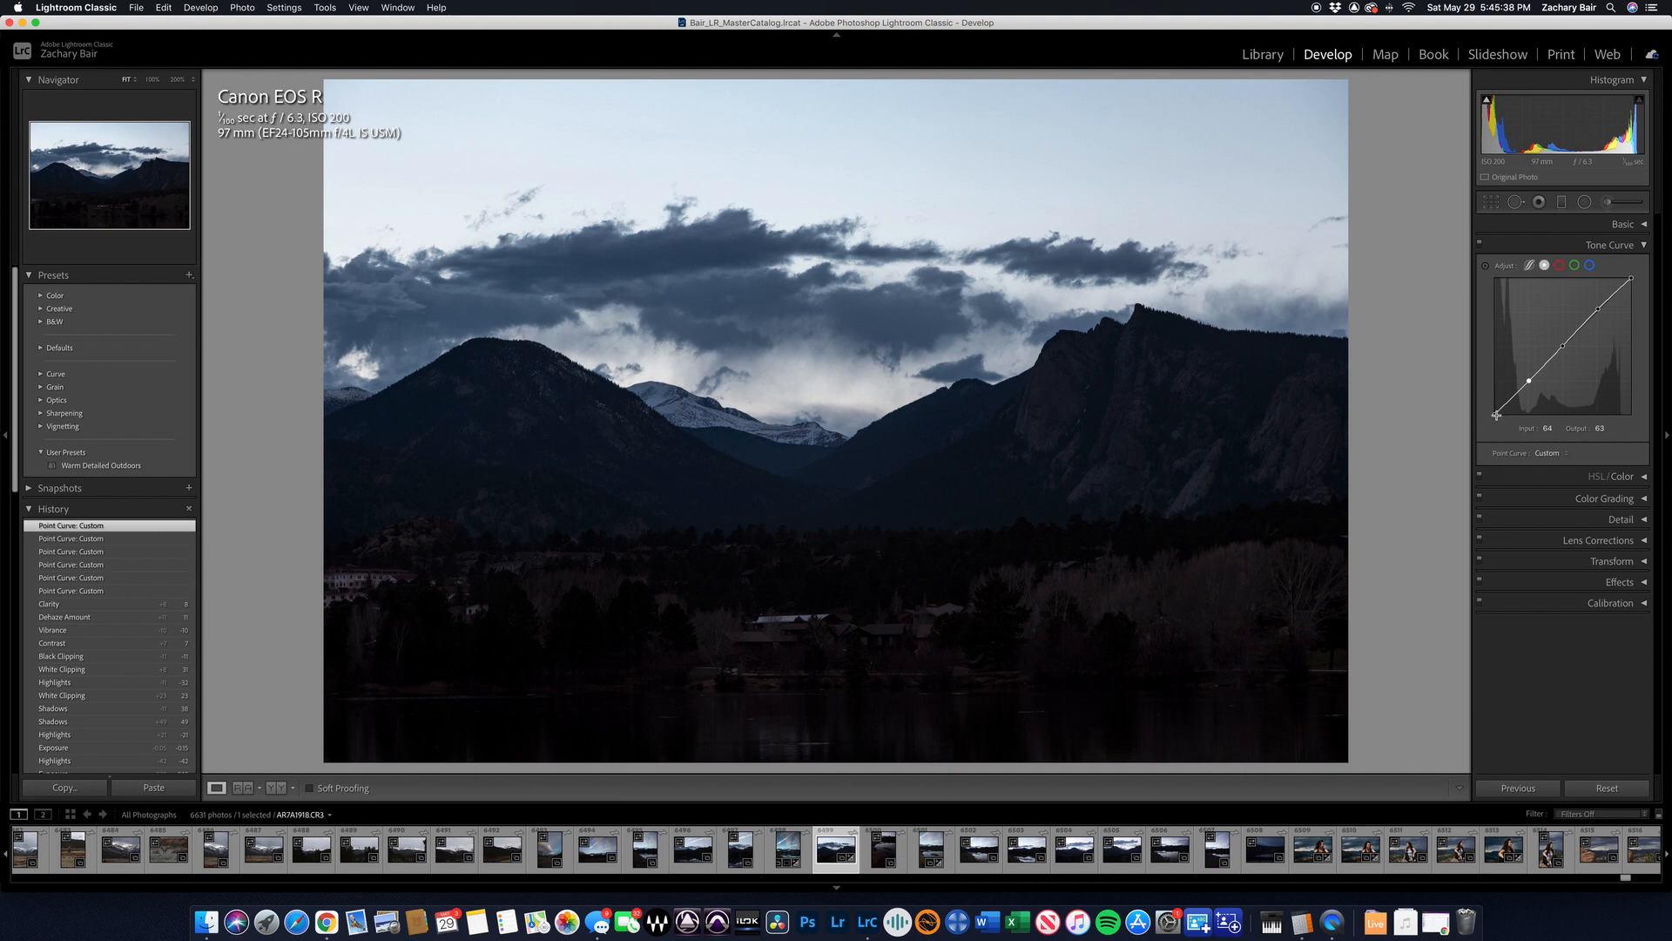
{"action": "mouse_move", "coordinate": [1486, 102]}
{"action": "left_click_drag", "start_coordinate": [1529, 382], "coordinate": [1530, 383]}
{"action": "left_click_drag", "start_coordinate": [1500, 409], "coordinate": [1497, 416]}
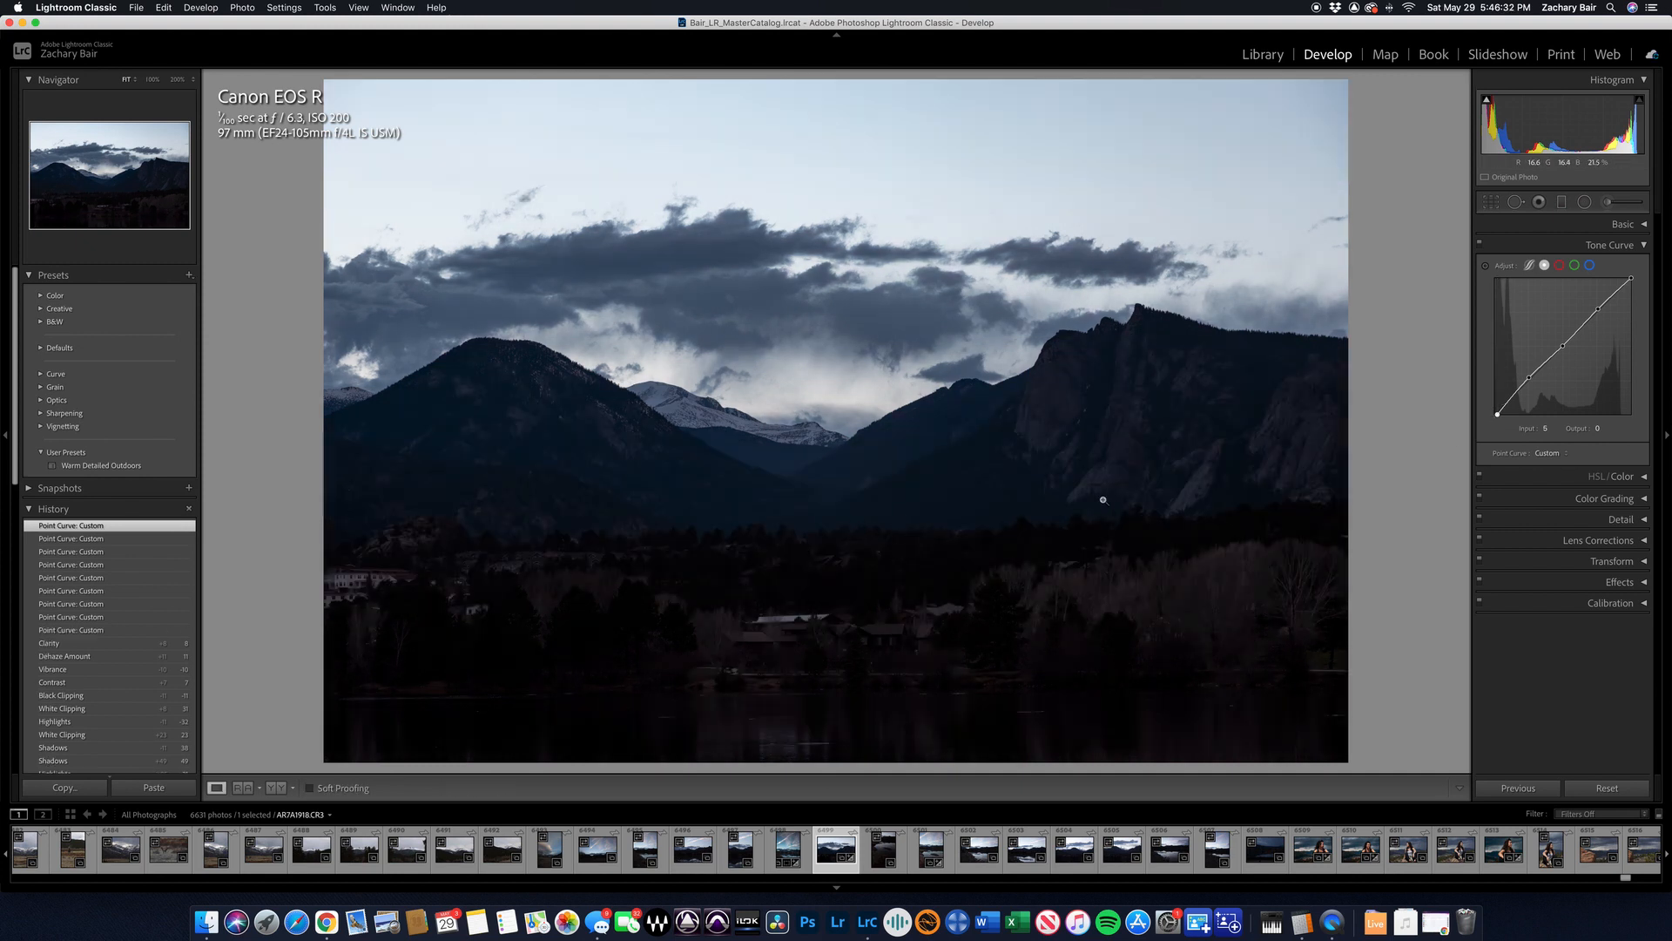
- Add shadow, midtone and highlight anchor points to the Red channel tone curve
{"action": "left_click", "coordinate": [1559, 266]}
{"action": "left_click", "coordinate": [1530, 379]}
{"action": "left_click", "coordinate": [1563, 349]}
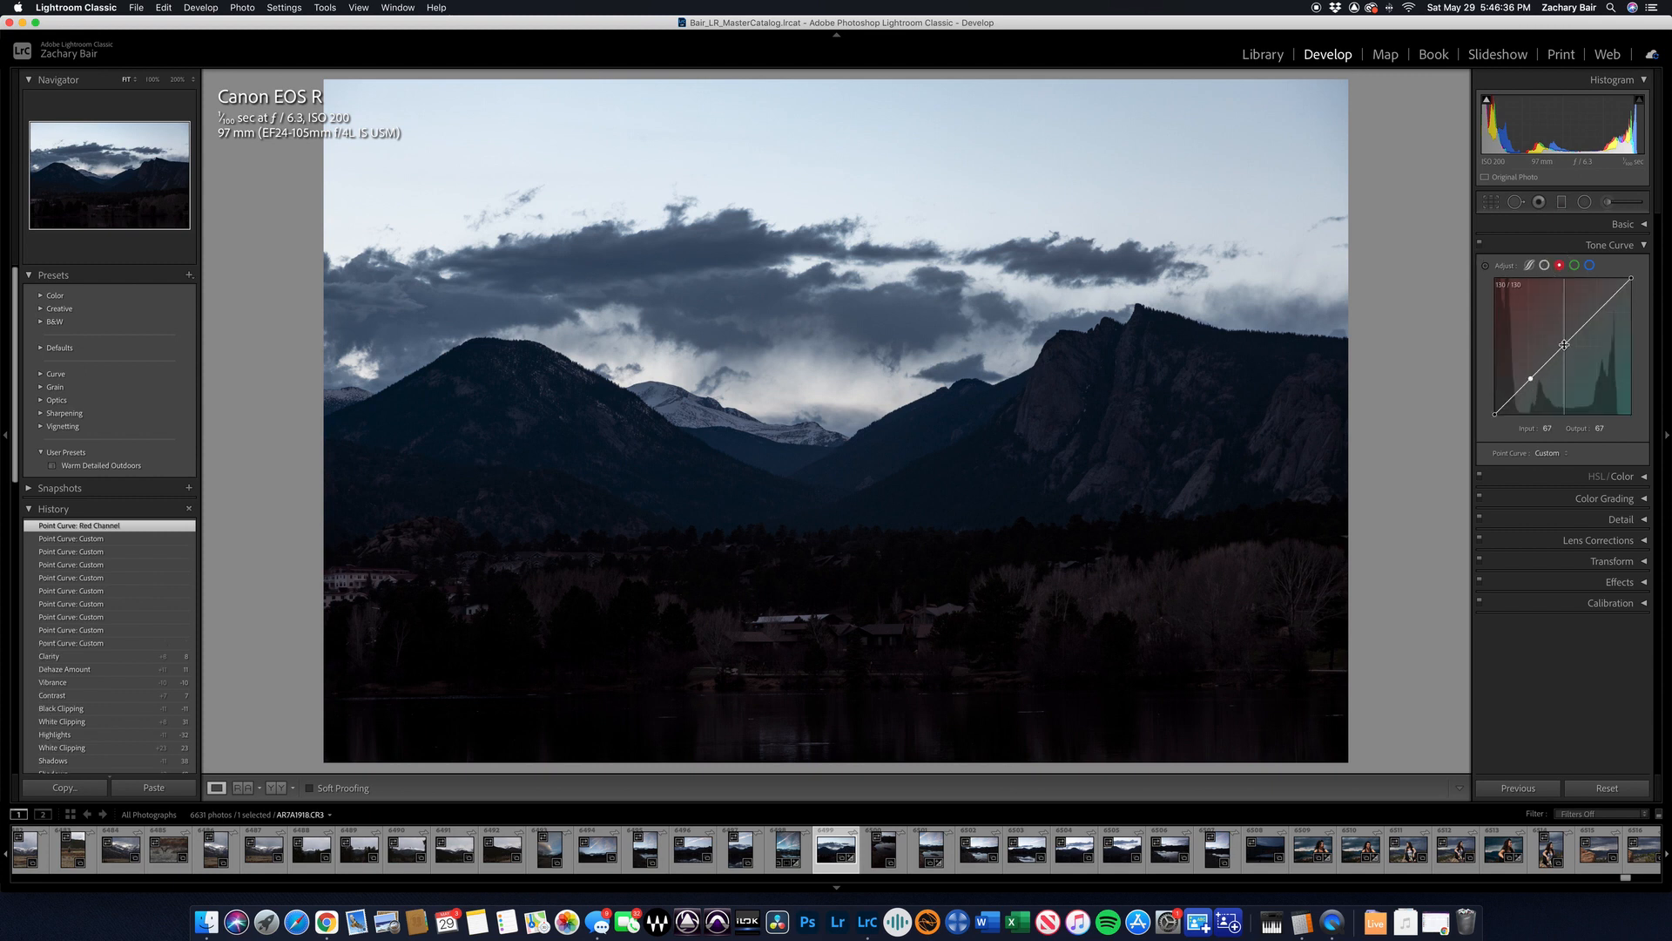
{"action": "left_click", "coordinate": [1595, 313]}
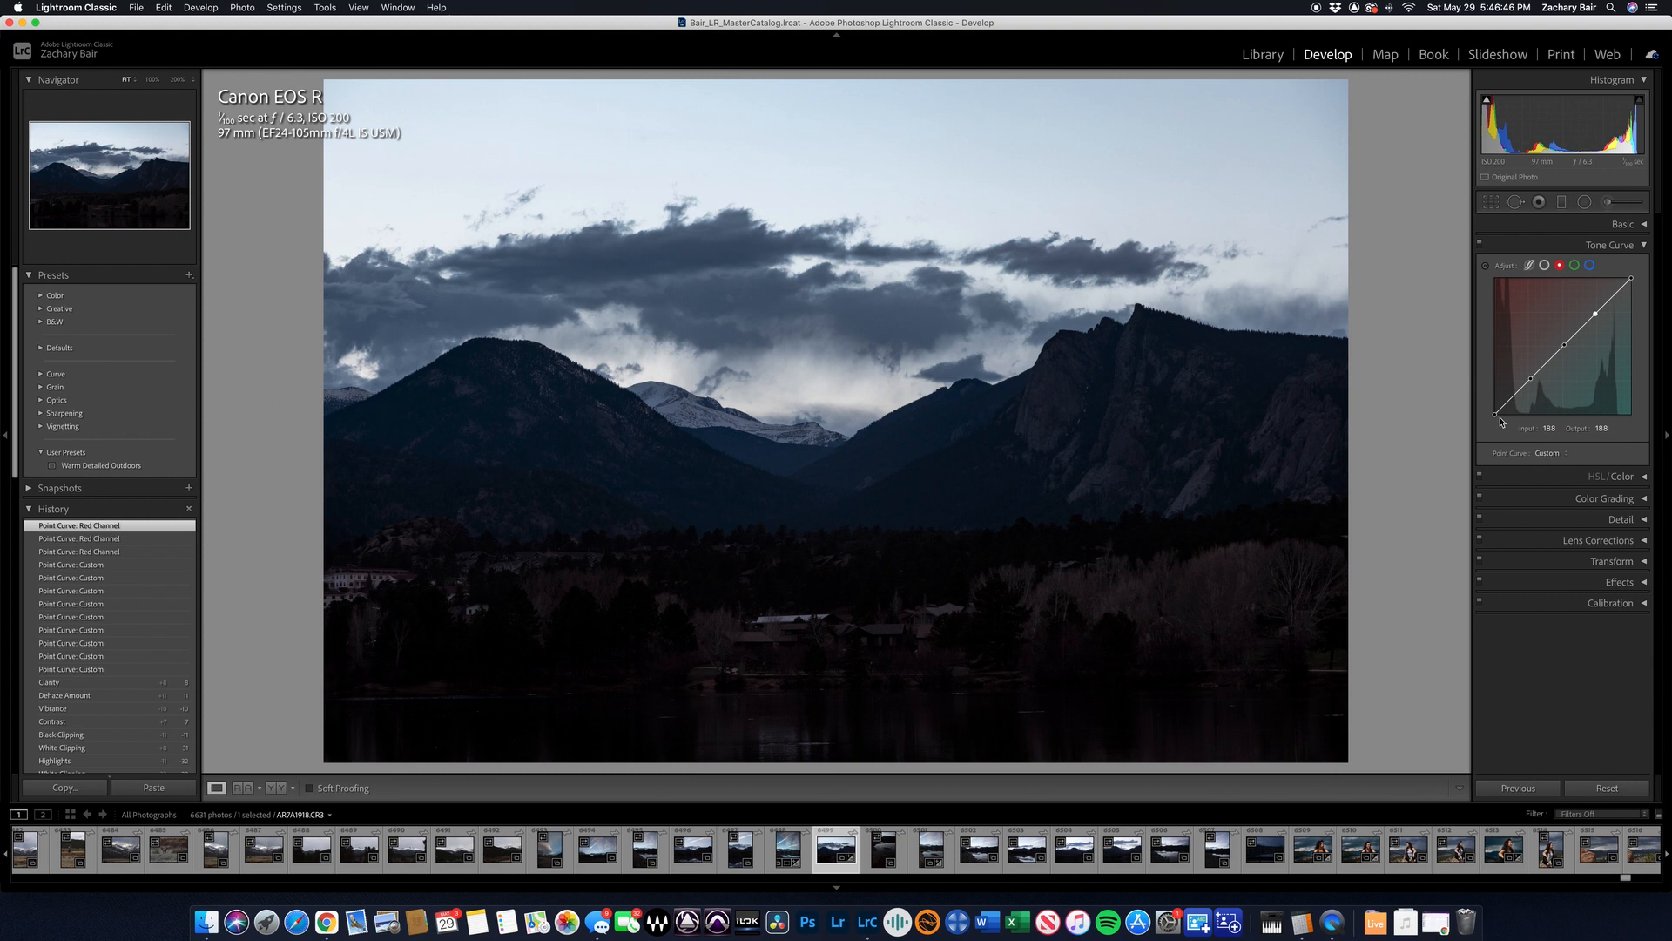
- Move the black point of the Red channel tone curve to input 2, output 0
{"action": "left_click_drag", "start_coordinate": [1495, 415], "coordinate": [1496, 425]}
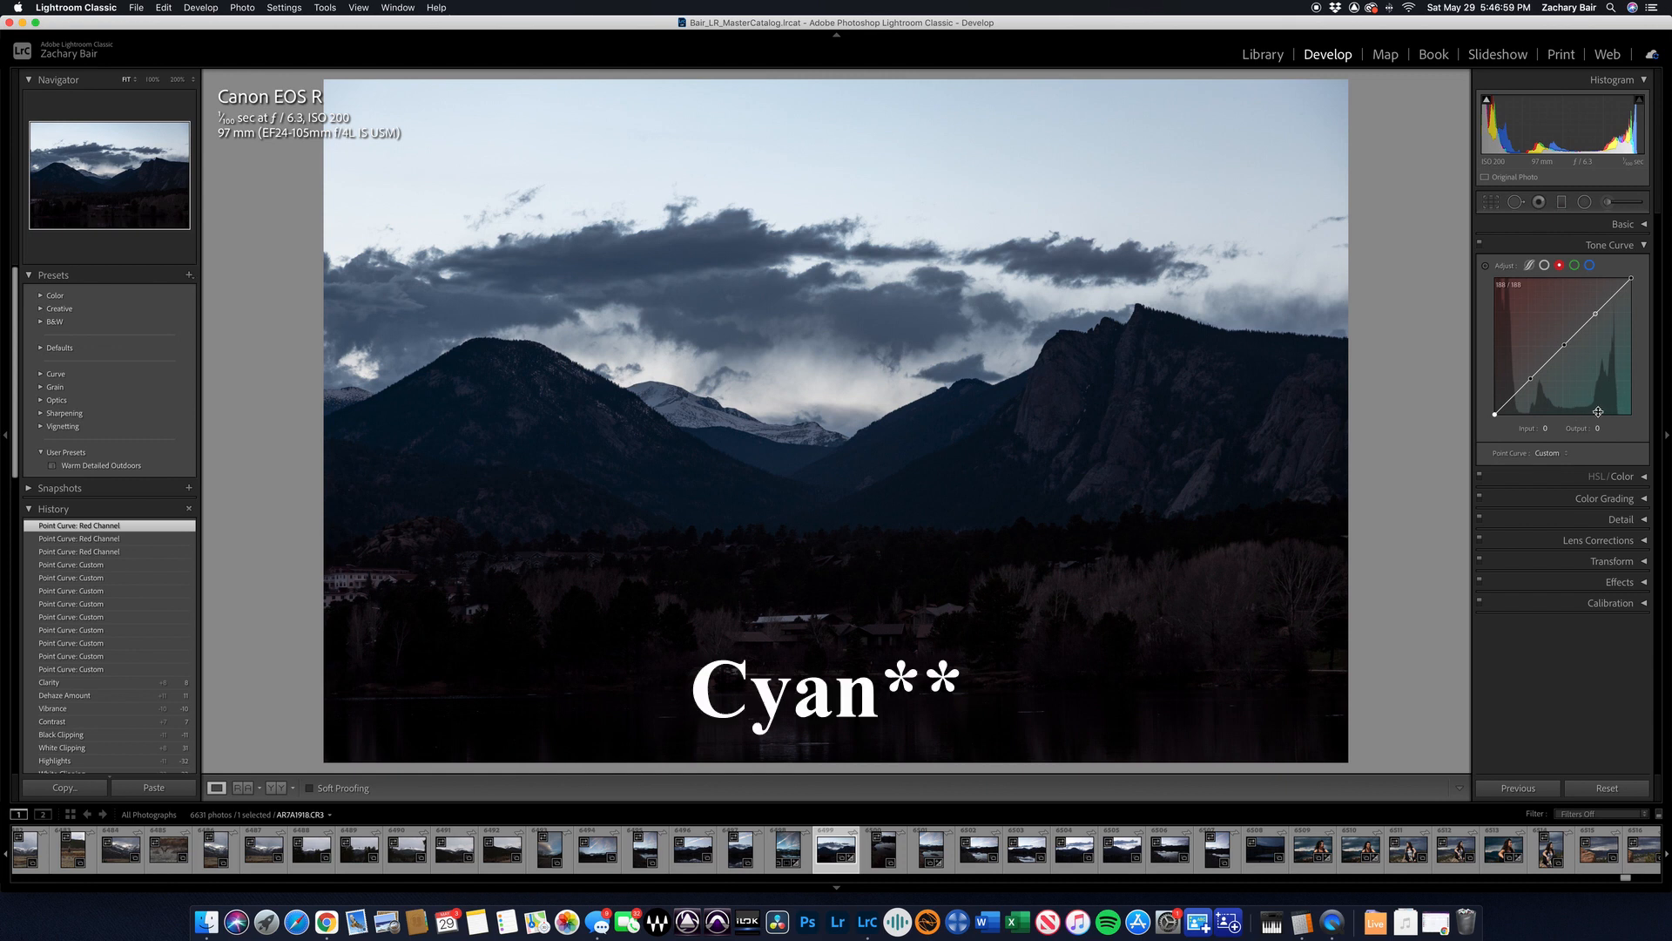
{"action": "left_click_drag", "start_coordinate": [1493, 415], "coordinate": [1496, 423]}
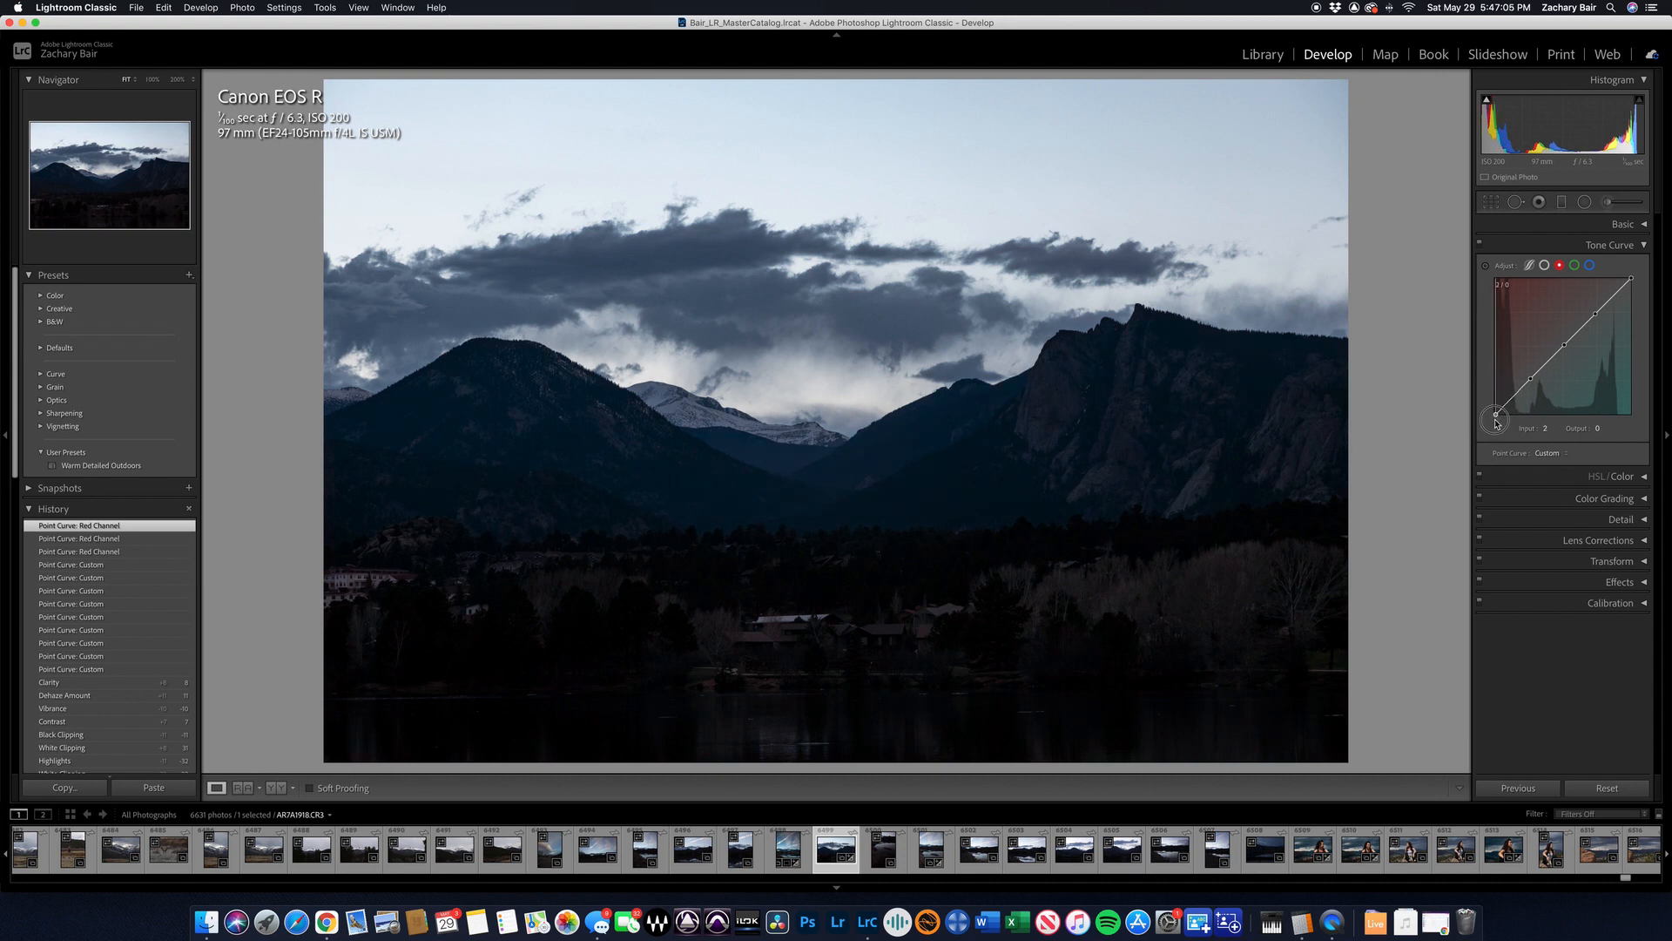
{"action": "left_click_drag", "start_coordinate": [1496, 424], "coordinate": [1496, 424]}
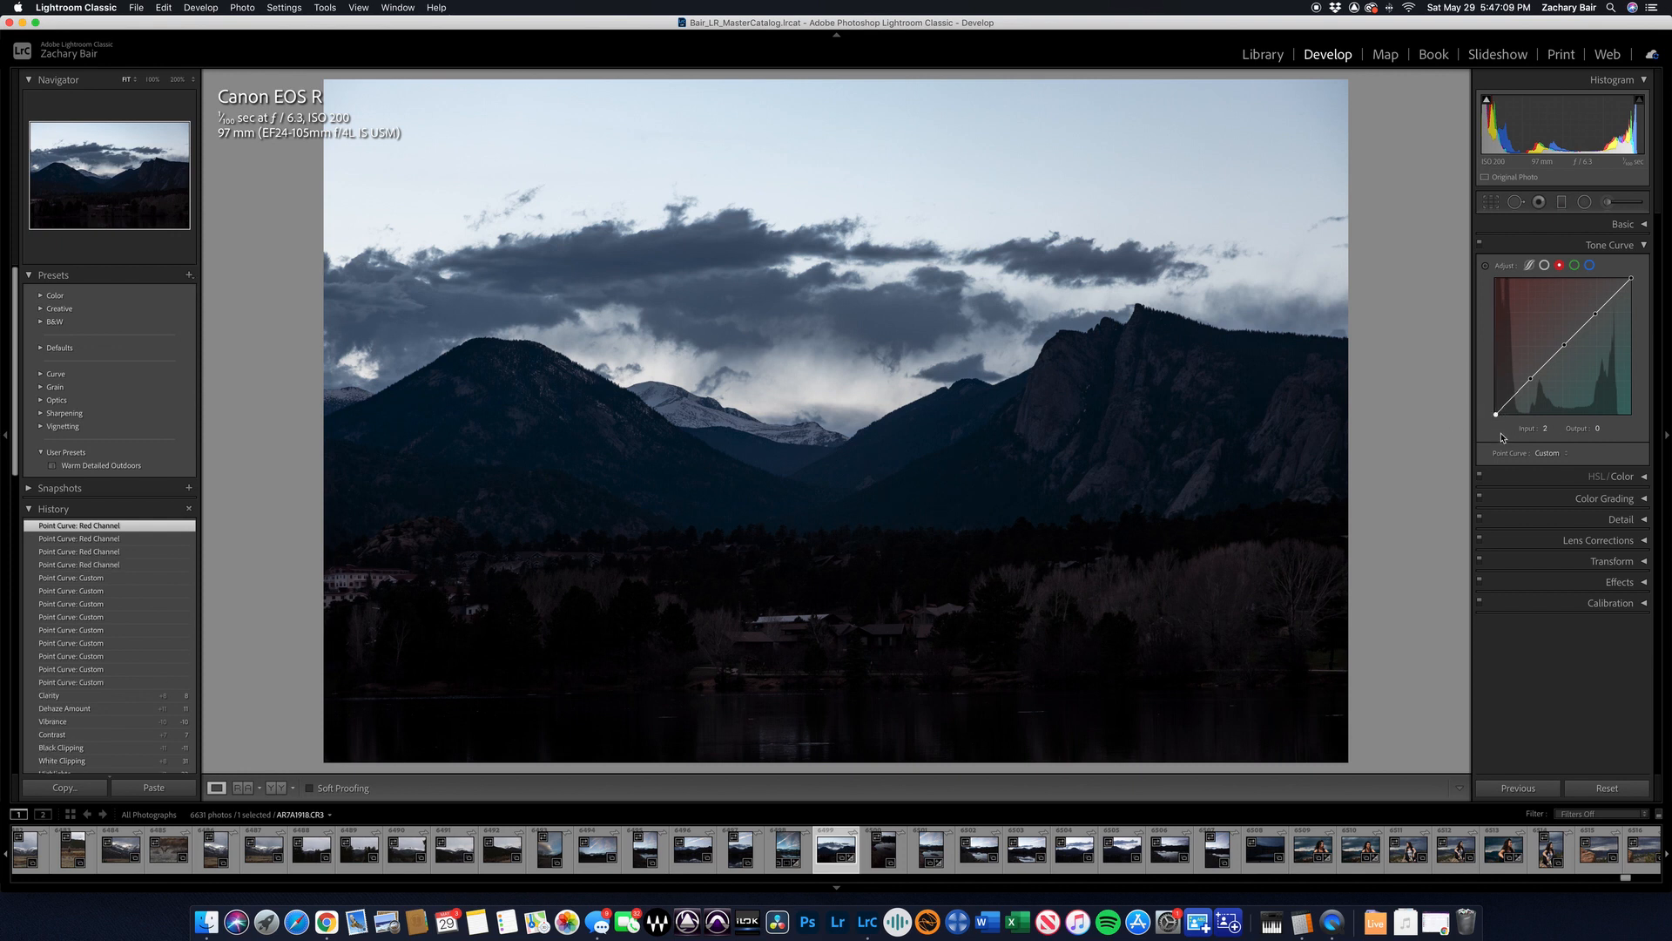
- Compare the photo repeatedly with and without the tone curve adjustments, leaving them enabled
{"action": "left_click", "coordinate": [1479, 245]}
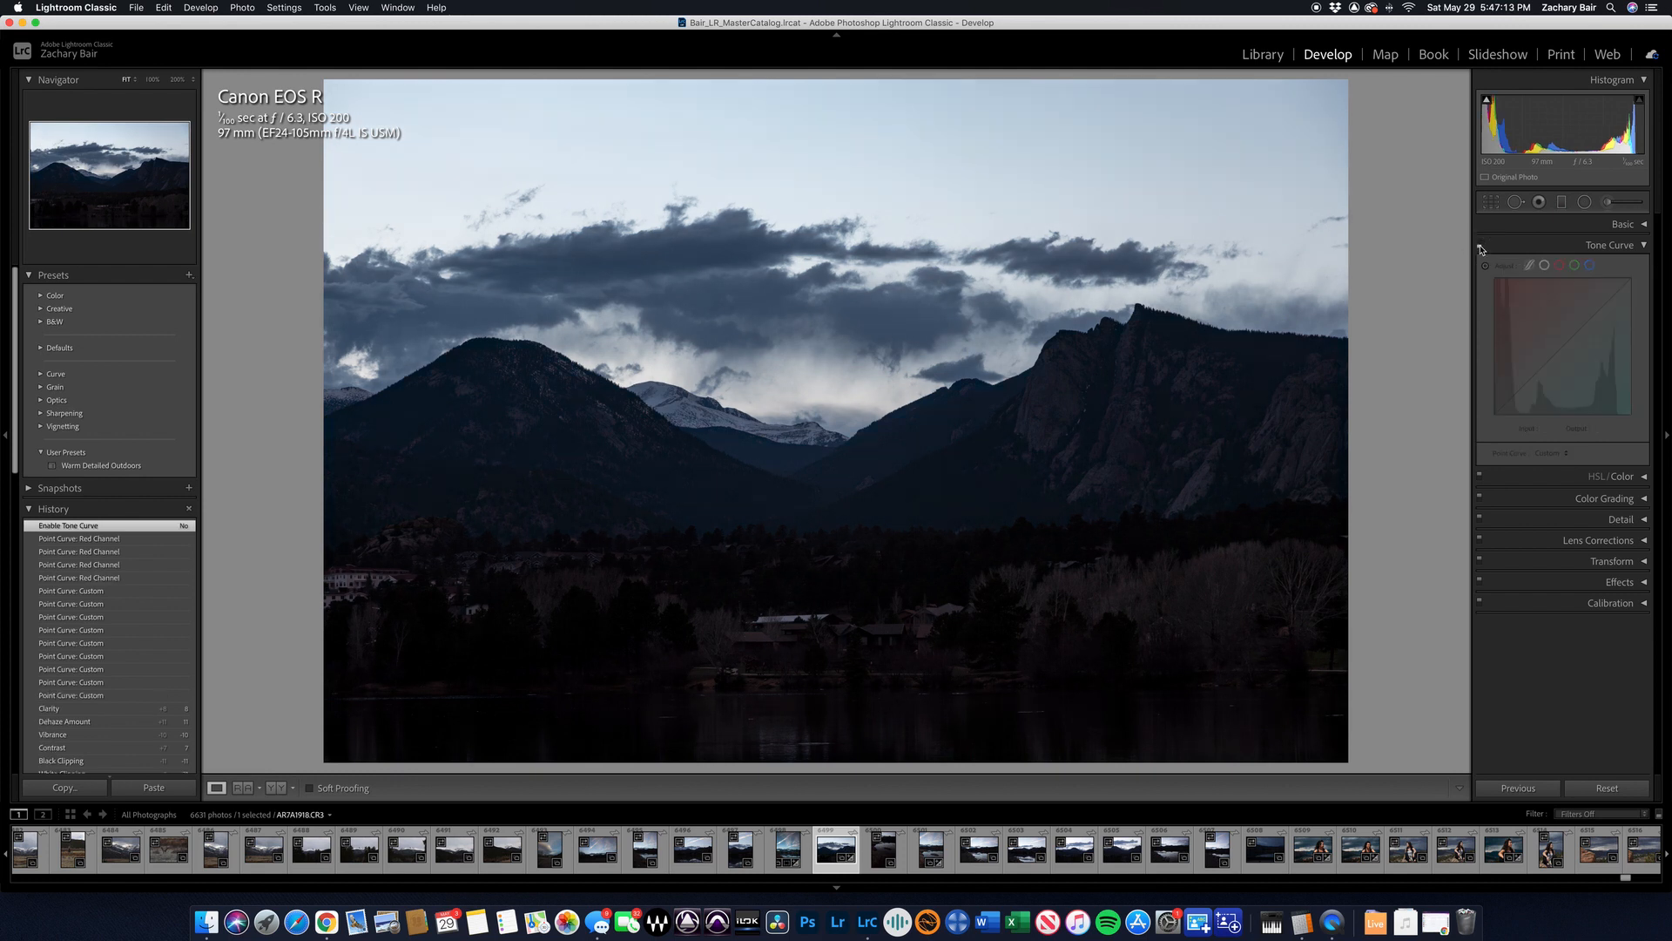
{"action": "left_click", "coordinate": [1479, 245]}
{"action": "left_click", "coordinate": [1479, 245]}
{"action": "left_click", "coordinate": [1479, 245]}
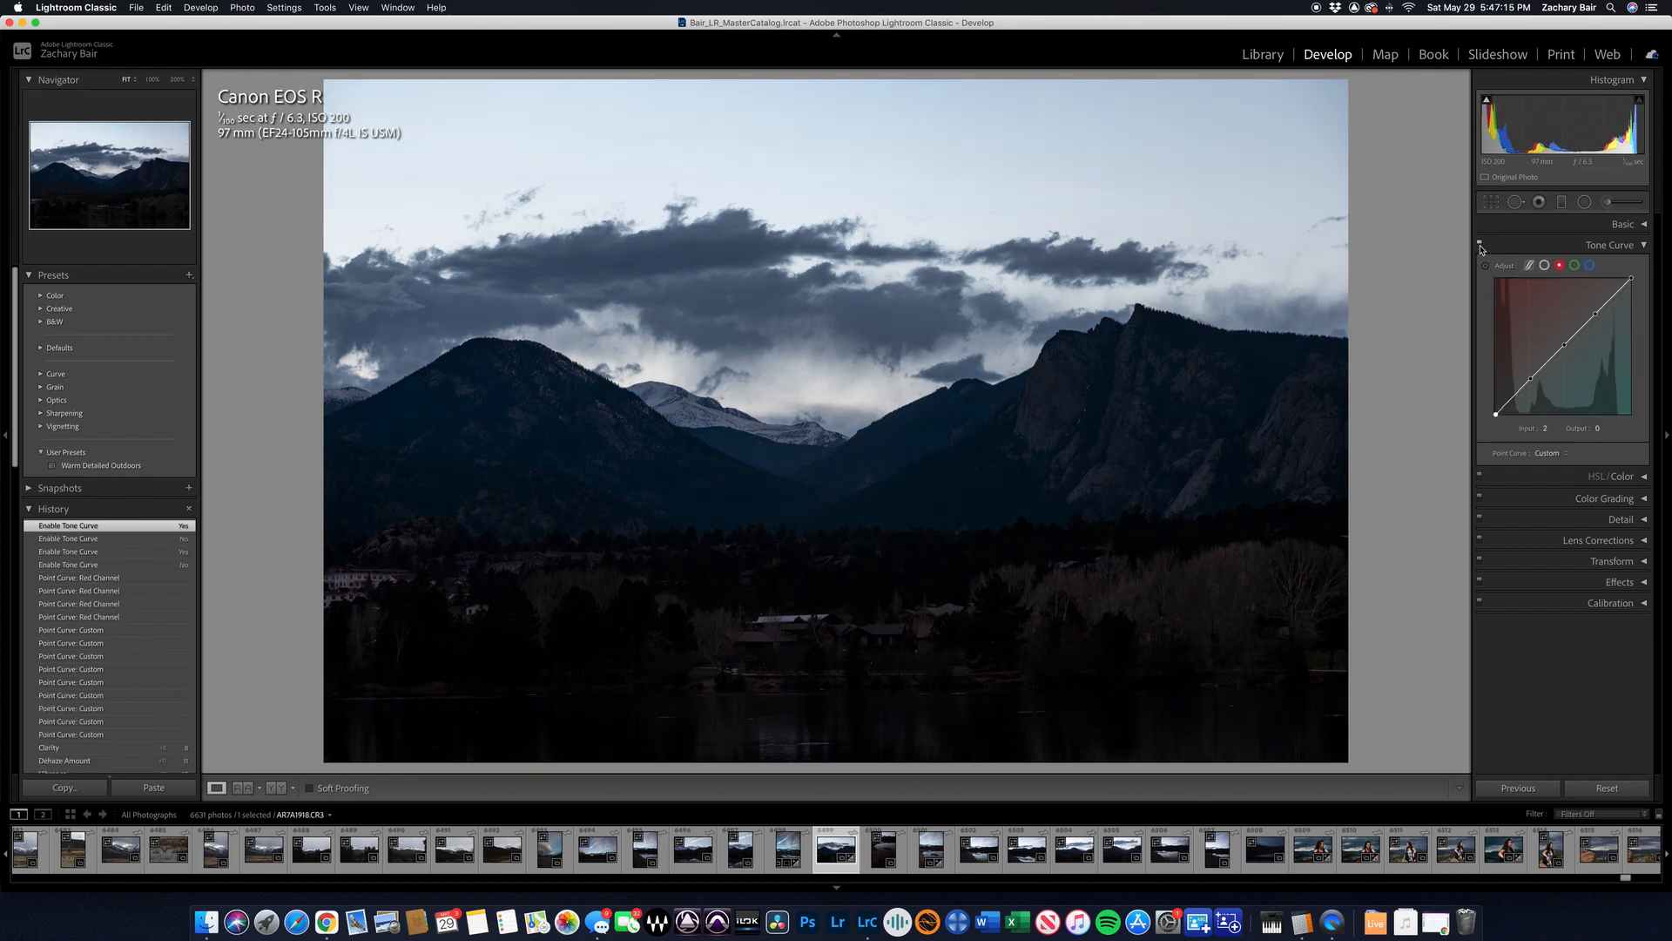
{"action": "left_click", "coordinate": [1479, 245]}
{"action": "left_click", "coordinate": [1479, 245]}
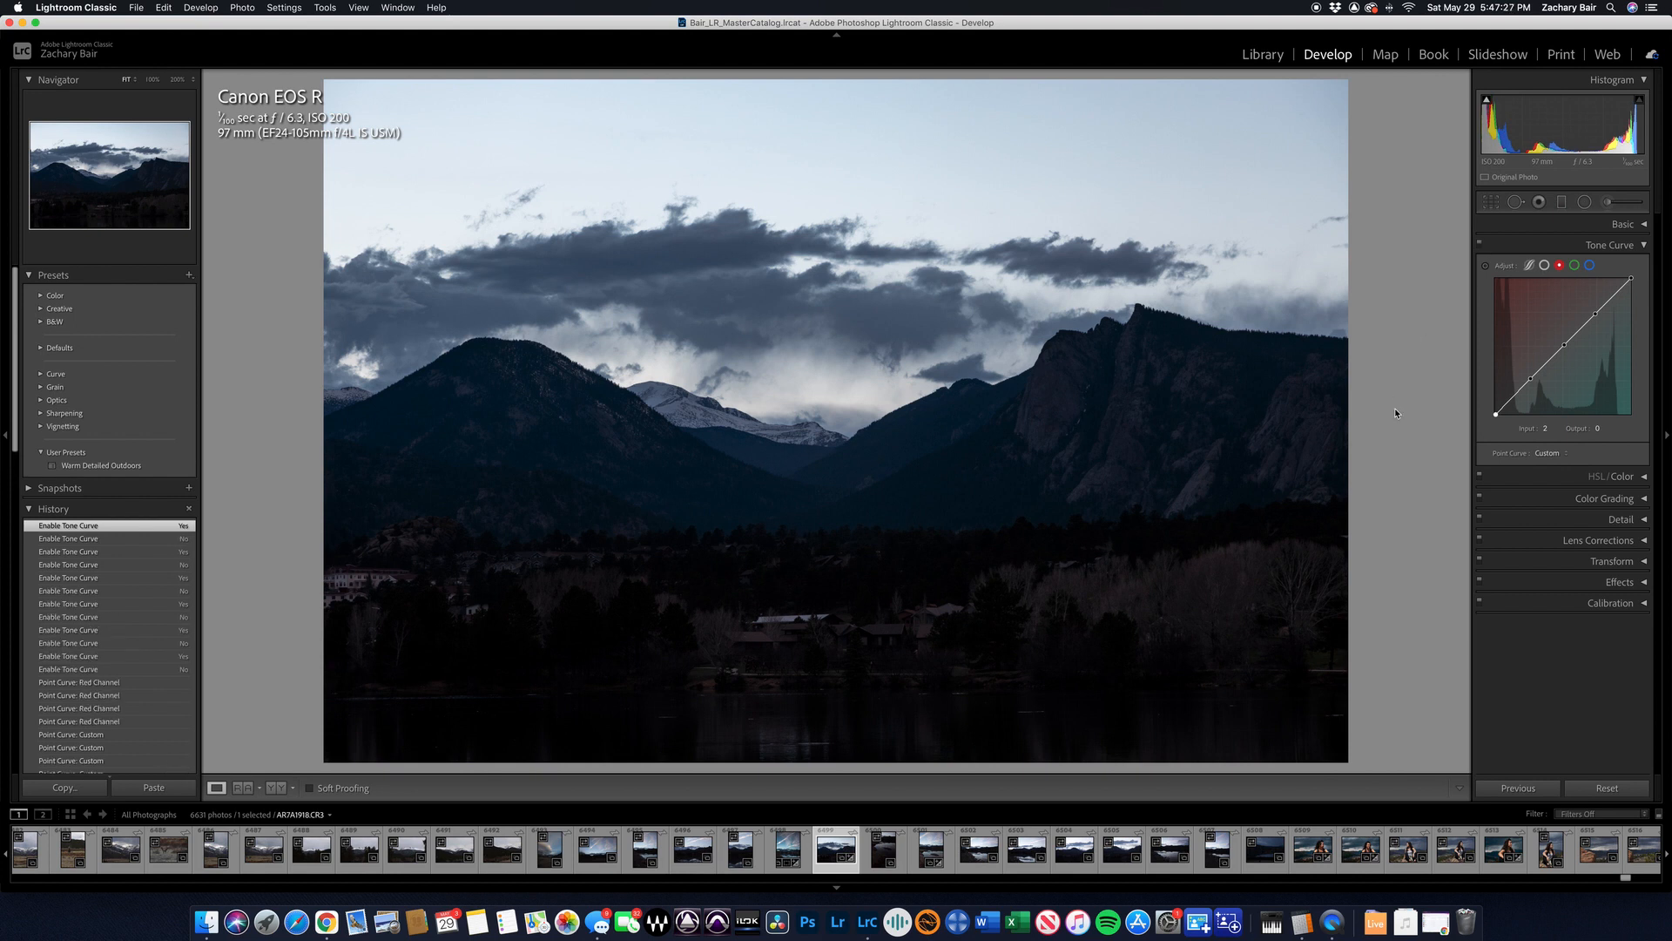
- Finish with the tone curve and set the Blue colour's hue to -8 and luminance to -13, slightly reducing its saturation
{"action": "left_click", "coordinate": [1588, 266]}
{"action": "left_click", "coordinate": [1574, 266]}
{"action": "left_click", "coordinate": [1620, 248]}
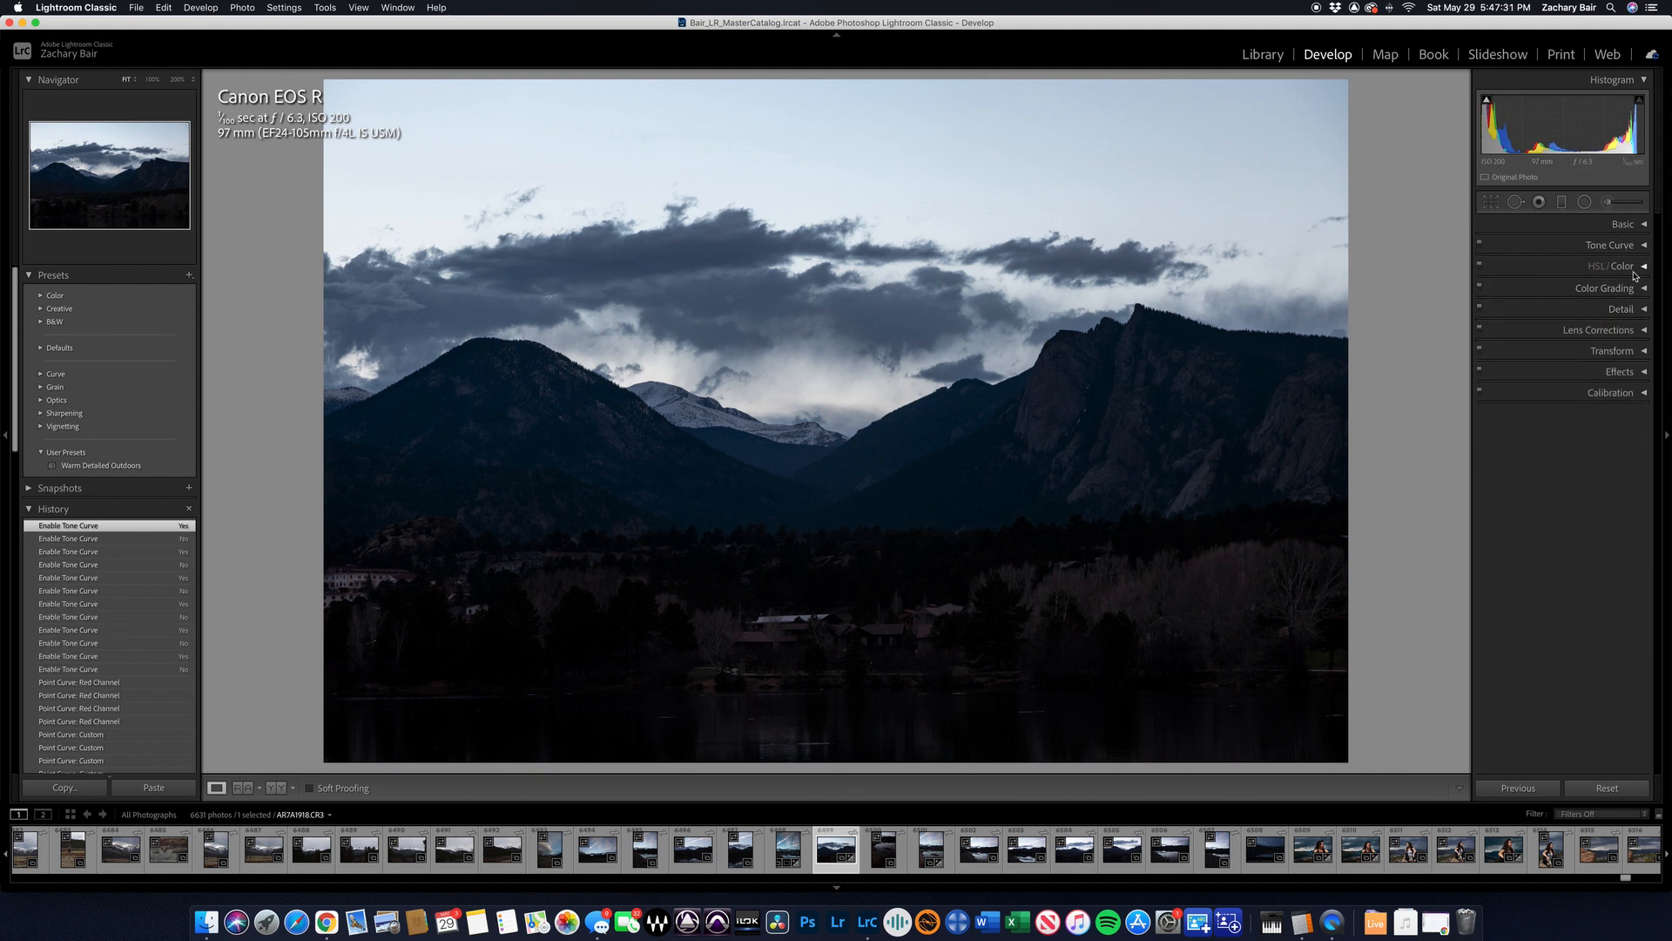
{"action": "left_click", "coordinate": [1631, 335]}
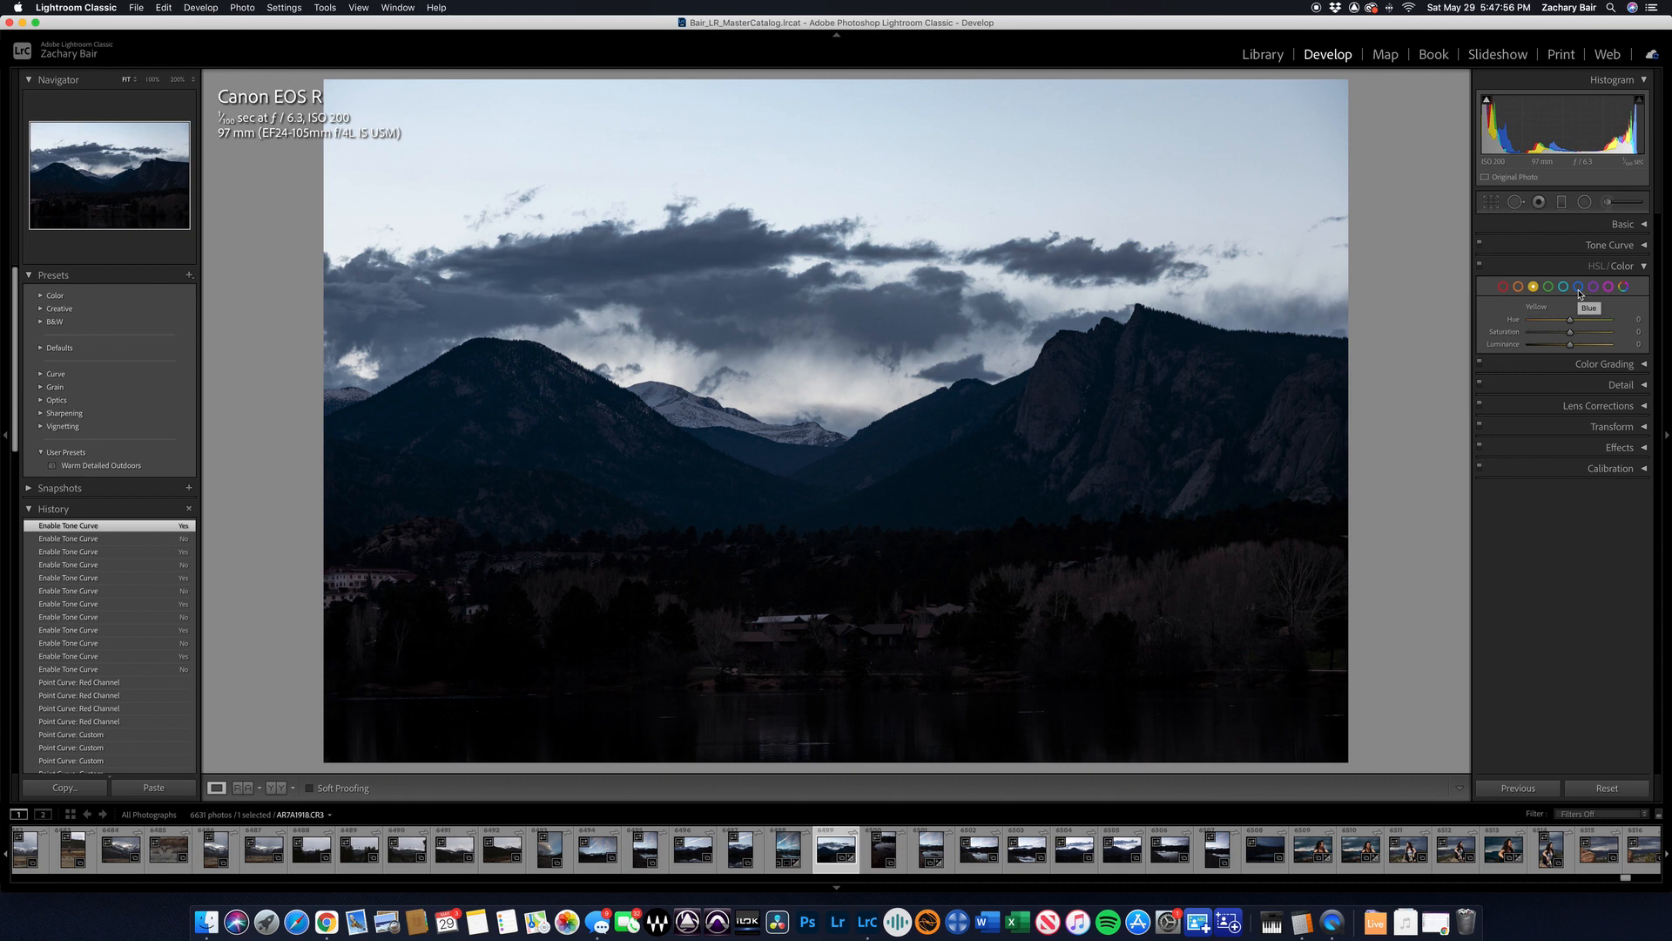
{"action": "left_click", "coordinate": [1579, 291]}
{"action": "left_click_drag", "start_coordinate": [1573, 320], "coordinate": [1570, 323]}
{"action": "left_click_drag", "start_coordinate": [1571, 325], "coordinate": [1565, 328]}
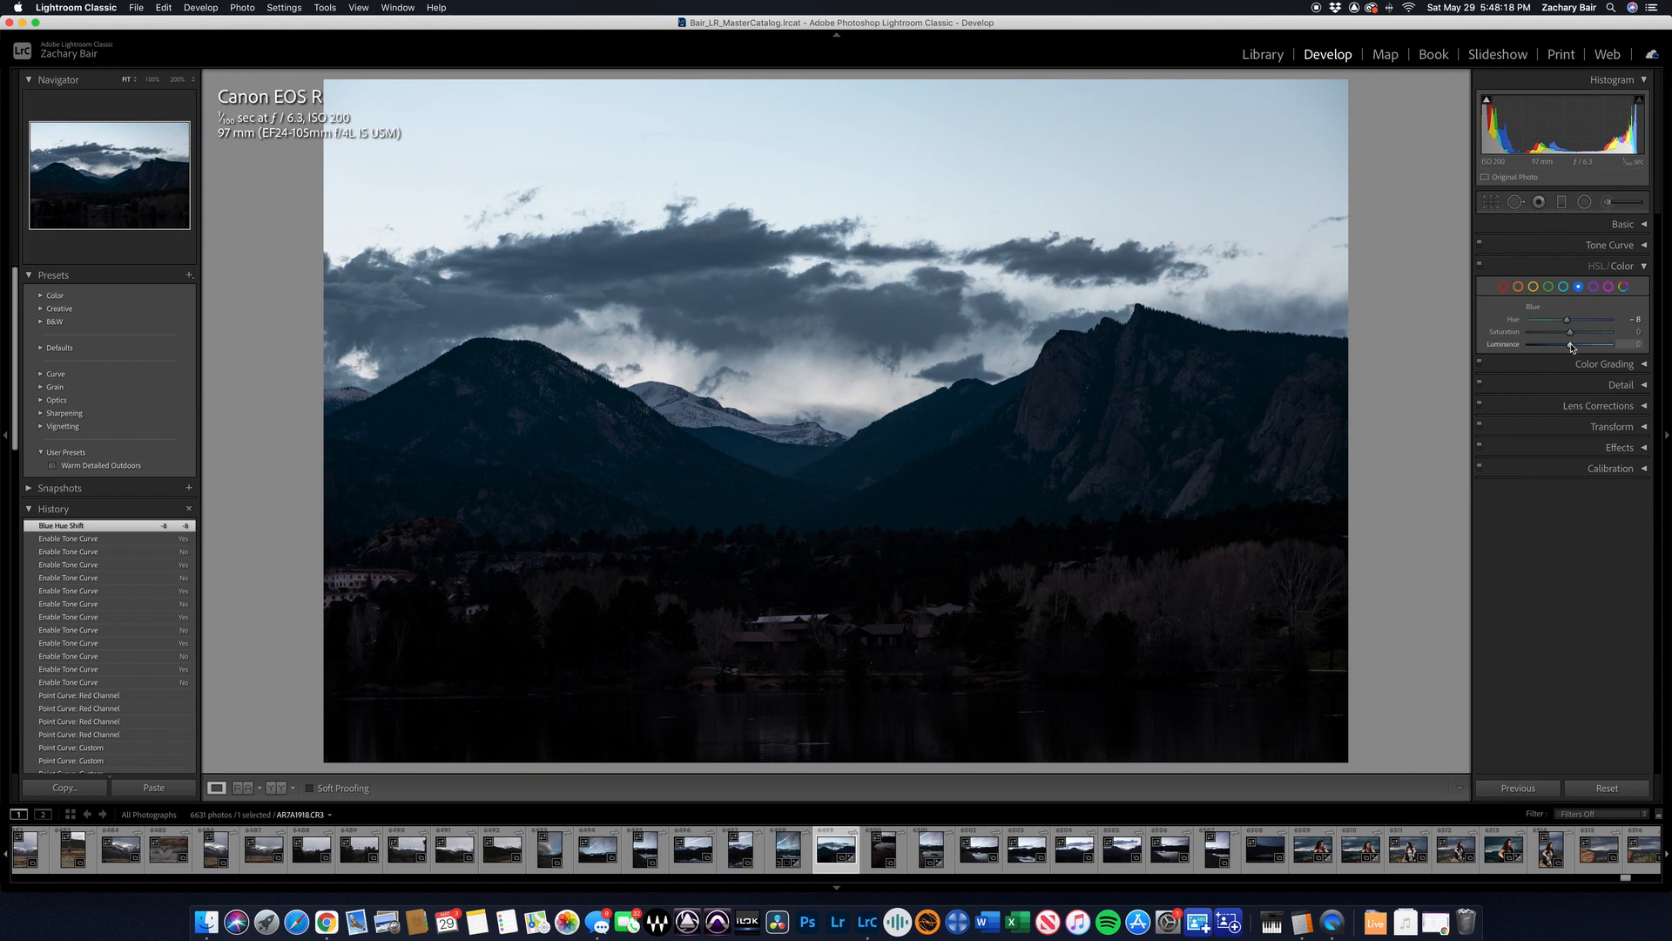
{"action": "mouse_move", "coordinate": [1571, 347]}
{"action": "left_mouse_down"}
{"action": "mouse_move", "coordinate": [1542, 348]}
{"action": "mouse_move", "coordinate": [1576, 339]}
{"action": "left_mouse_up"}
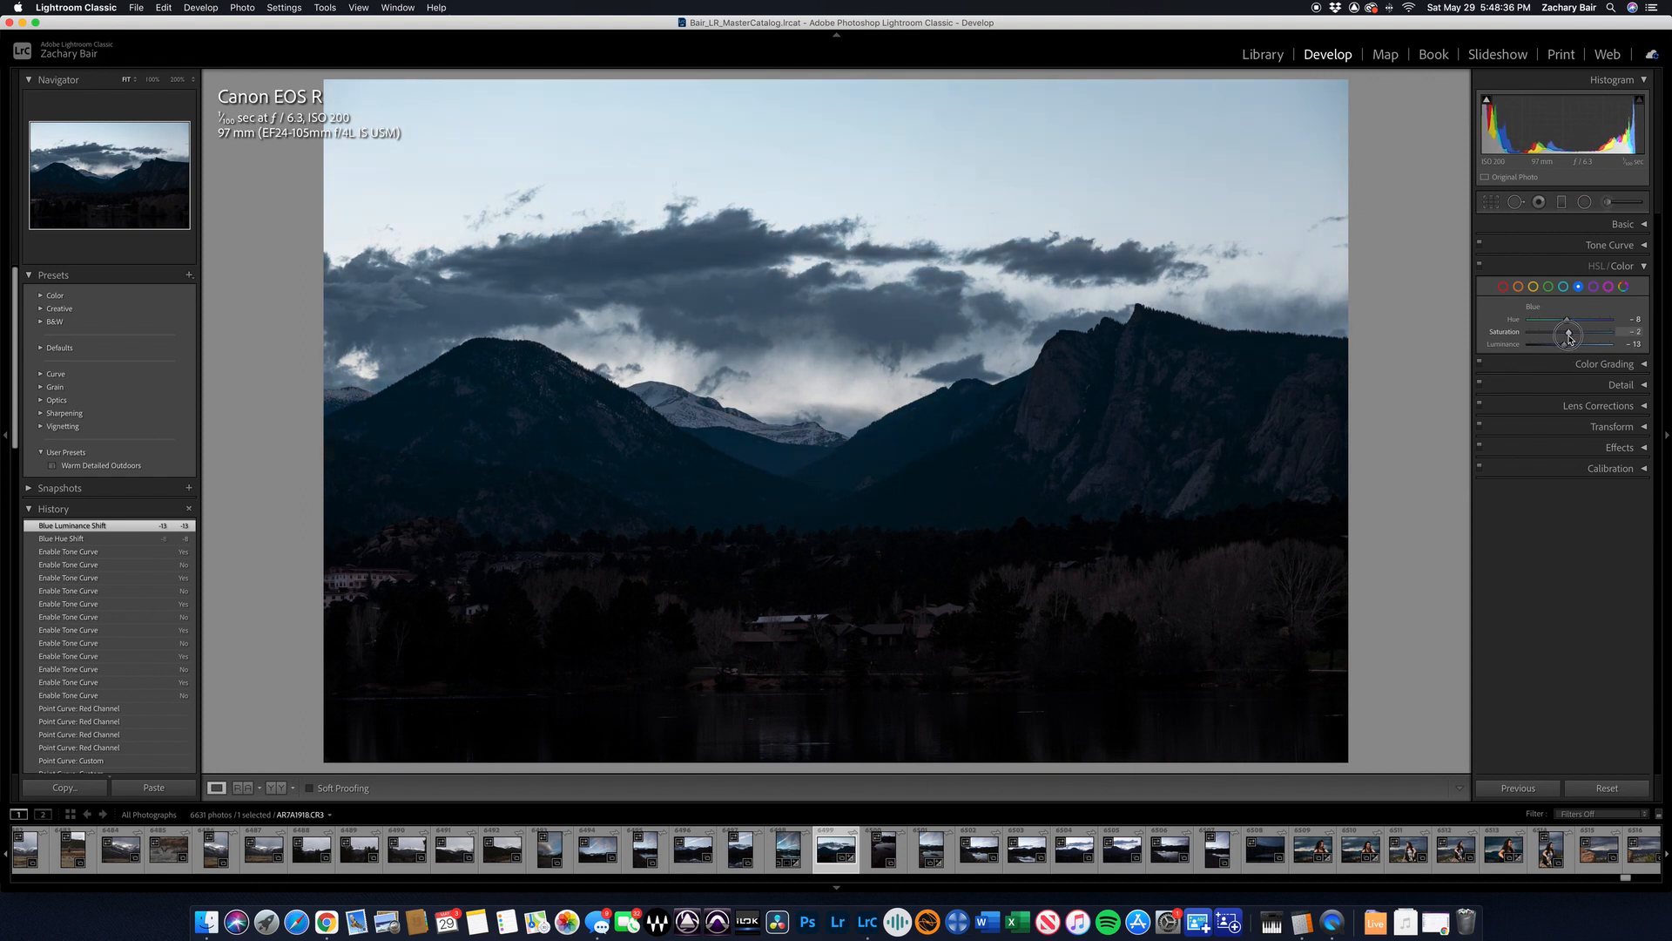
{"action": "left_click_drag", "start_coordinate": [1568, 338], "coordinate": [1568, 338]}
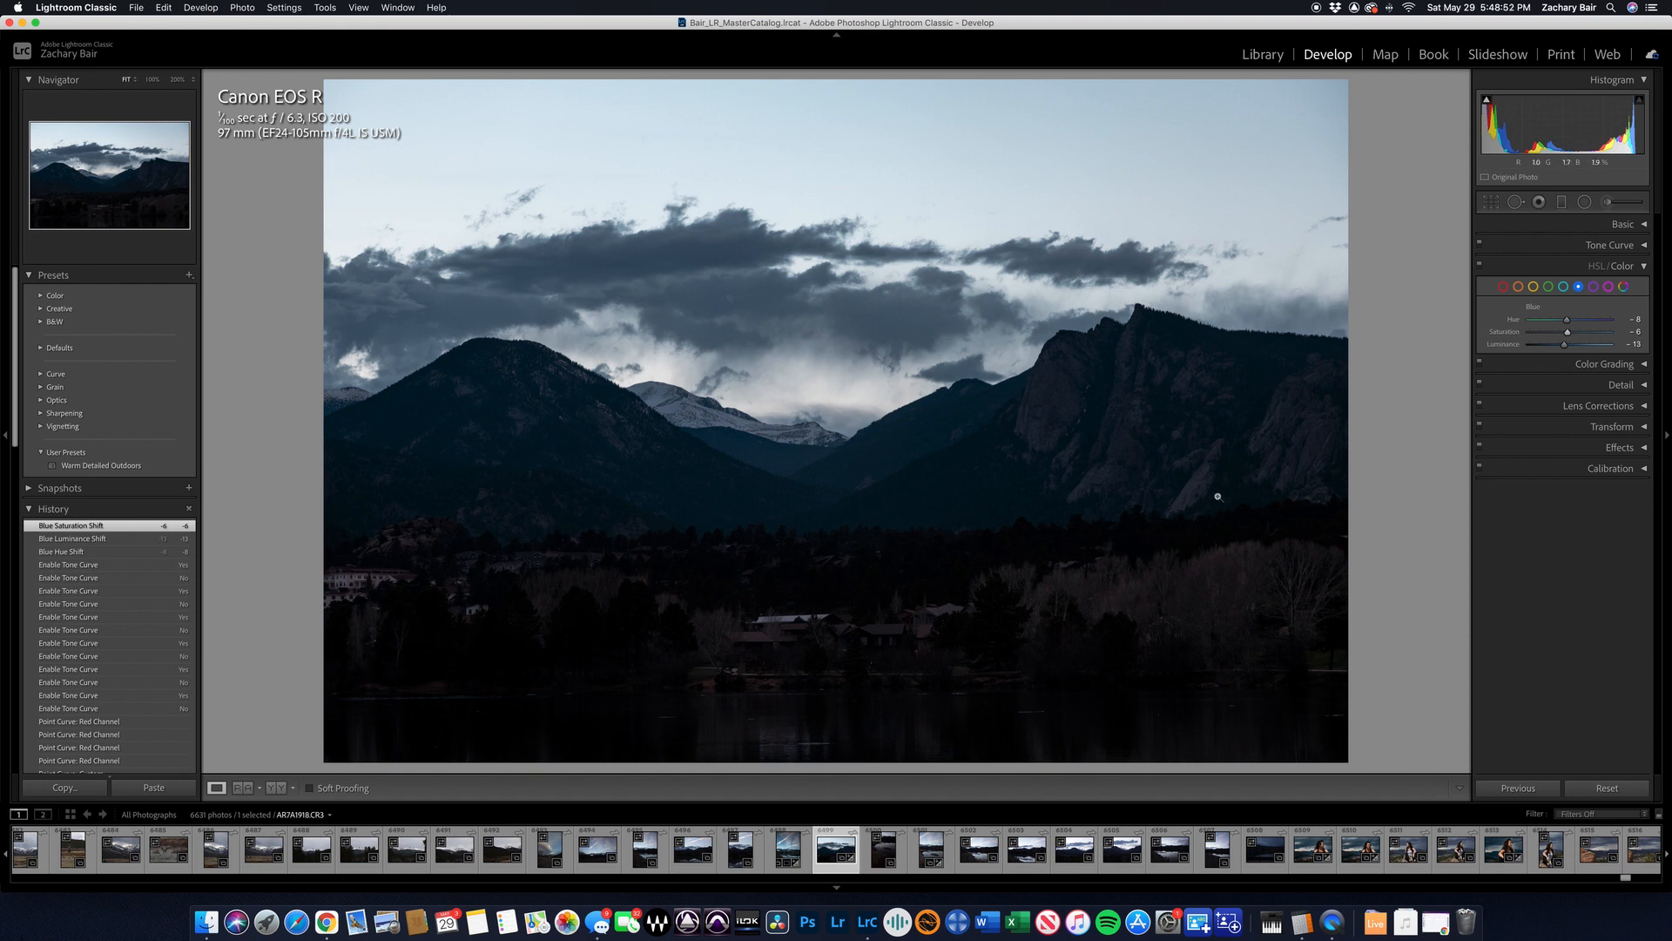
- Try saturation changes on the Orange and Yellow colours, and set the Red colour's saturation to -16
{"action": "left_click", "coordinate": [1518, 287]}
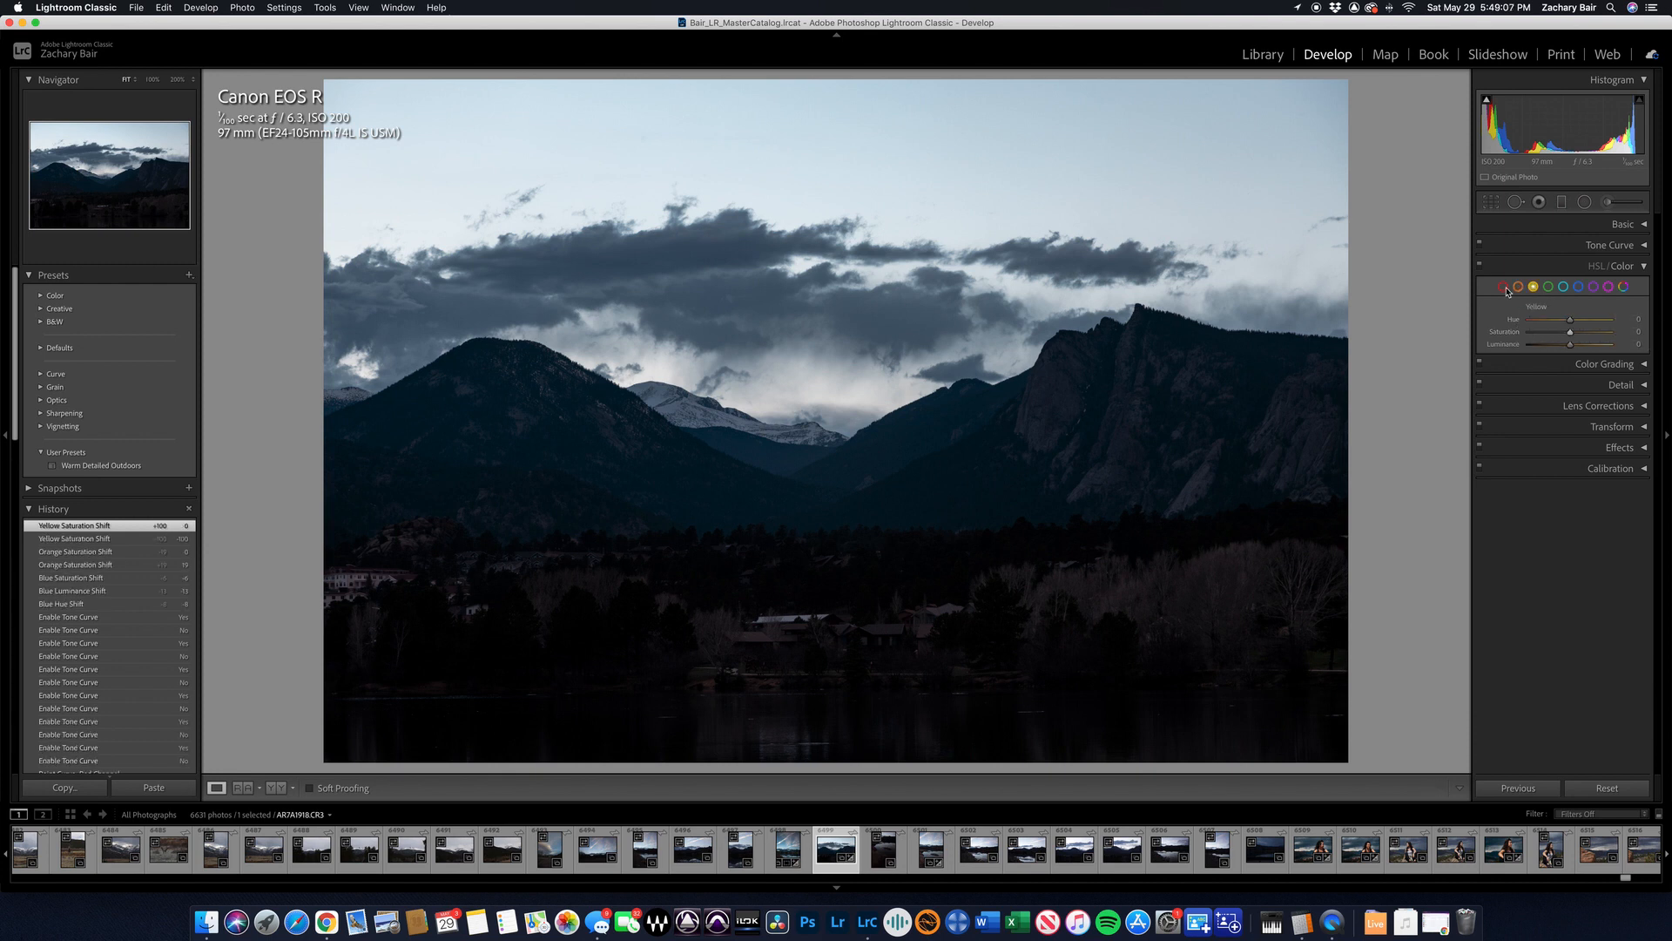
{"action": "left_click", "coordinate": [1503, 287]}
{"action": "mouse_move", "coordinate": [1570, 332]}
{"action": "left_mouse_down"}
{"action": "mouse_move", "coordinate": [1599, 343]}
{"action": "mouse_move", "coordinate": [1285, 341]}
{"action": "mouse_move", "coordinate": [1636, 366]}
{"action": "mouse_move", "coordinate": [1415, 364]}
{"action": "mouse_move", "coordinate": [1625, 346]}
{"action": "mouse_move", "coordinate": [1568, 347]}
{"action": "left_mouse_up"}
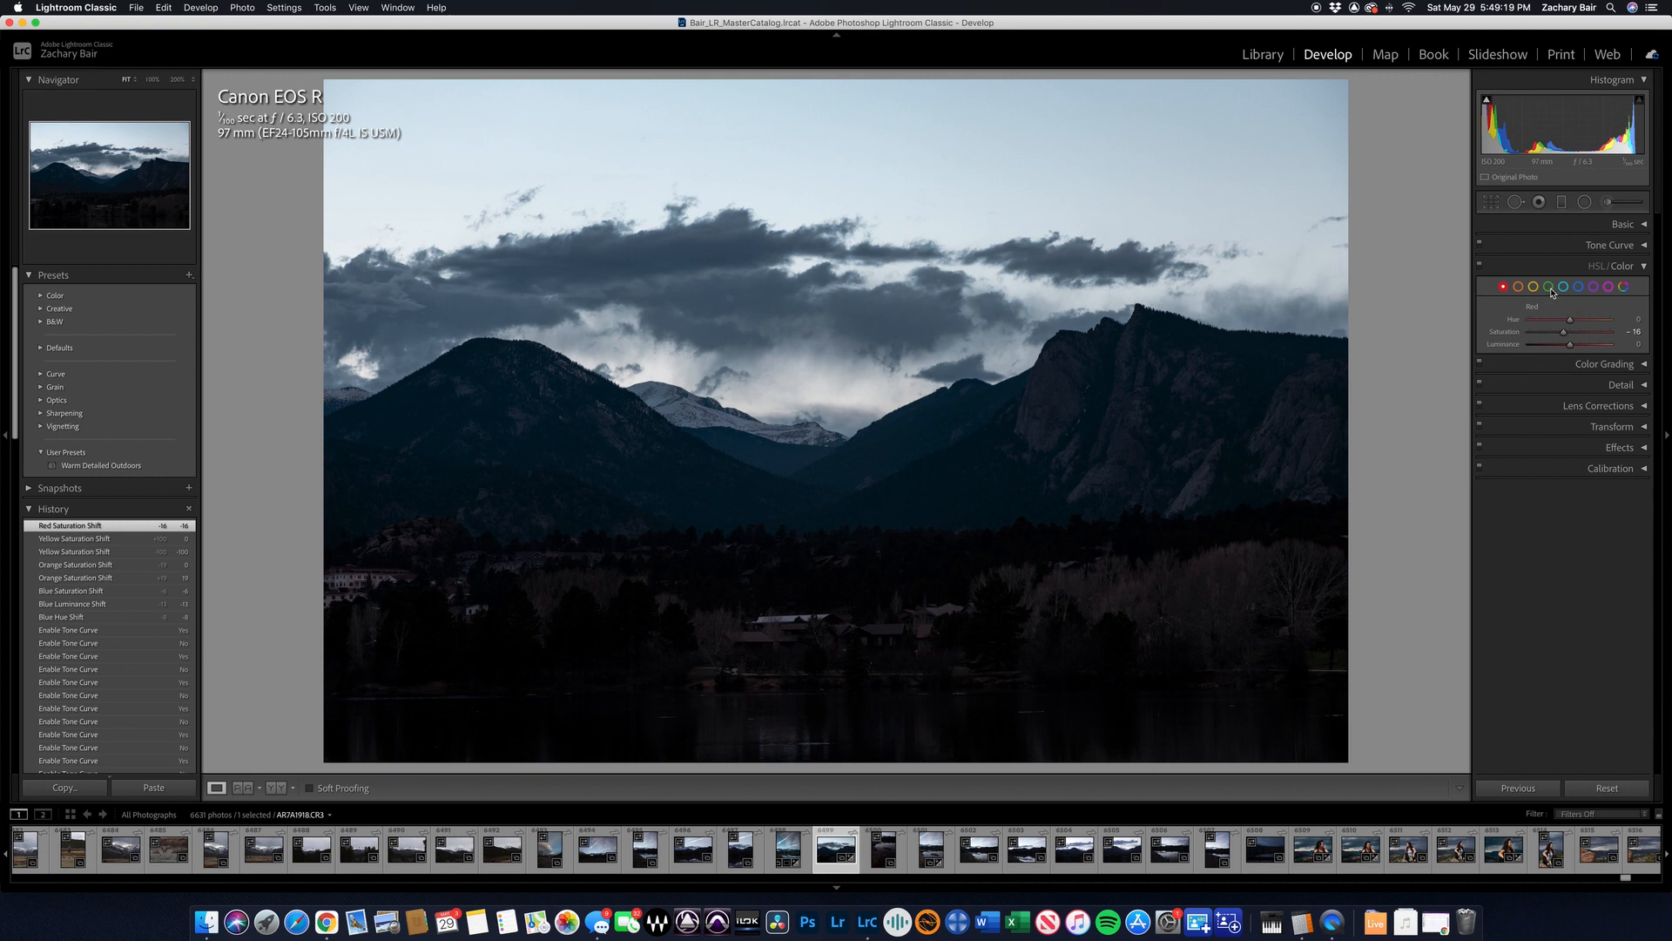
- Lower the Blue colour's saturation to -13 and finish the individual colour adjustments
{"action": "left_click", "coordinate": [1578, 285]}
{"action": "left_click_drag", "start_coordinate": [1567, 332], "coordinate": [1567, 336]}
{"action": "left_click_drag", "start_coordinate": [1566, 334], "coordinate": [1566, 333]}
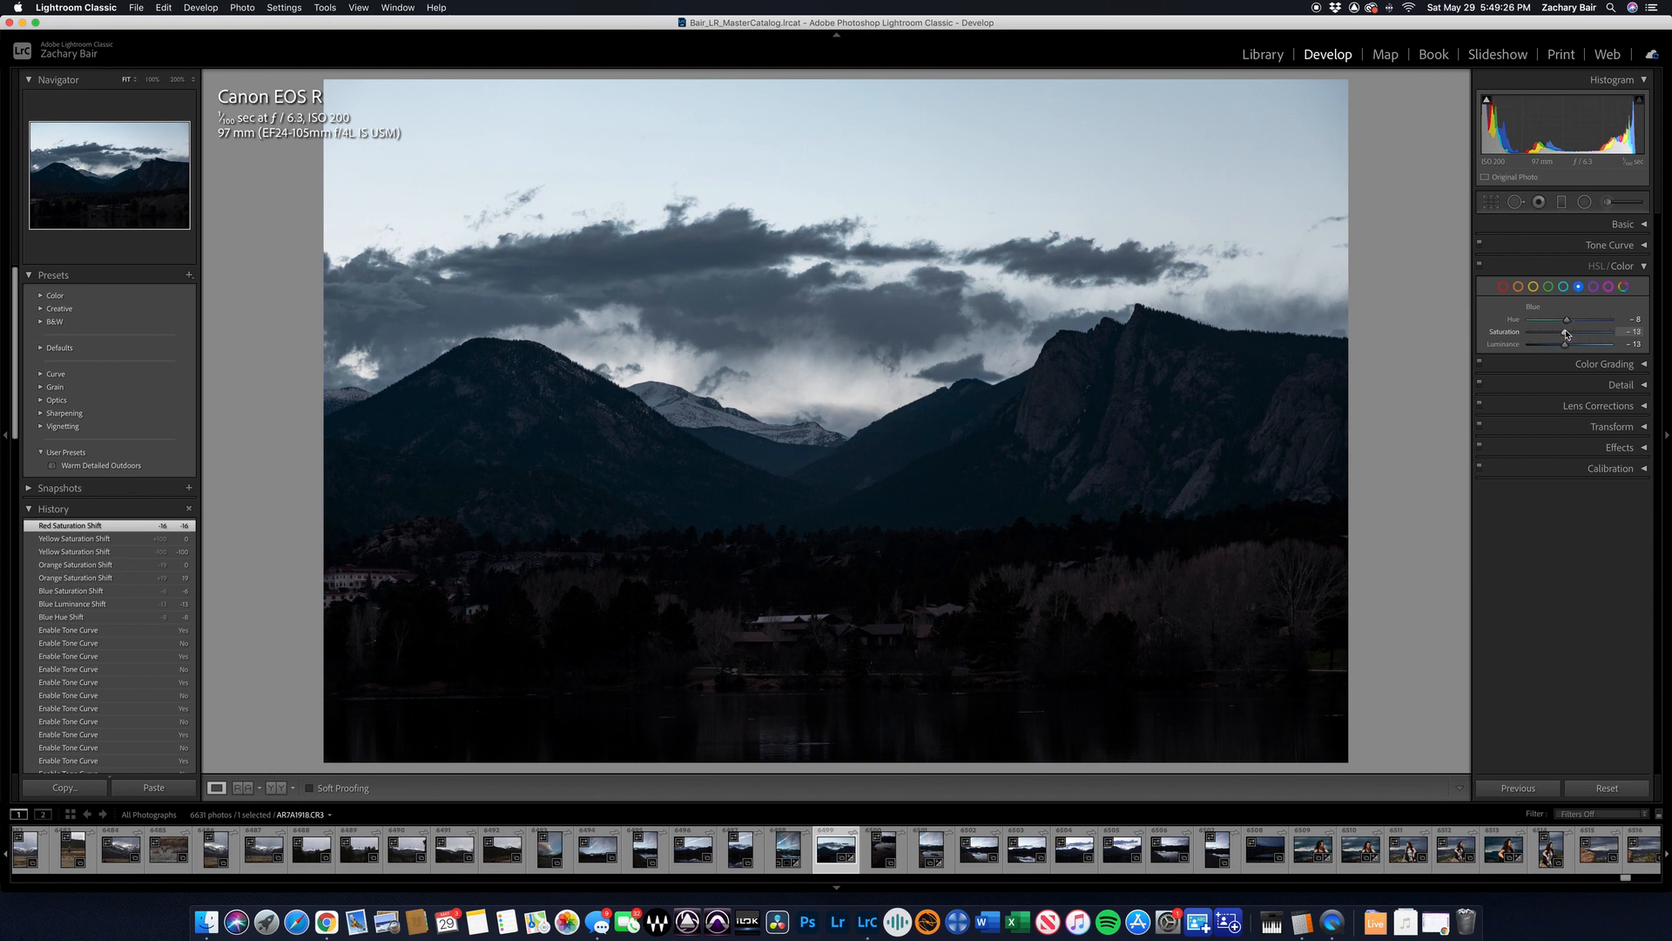
{"action": "left_click", "coordinate": [1613, 266]}
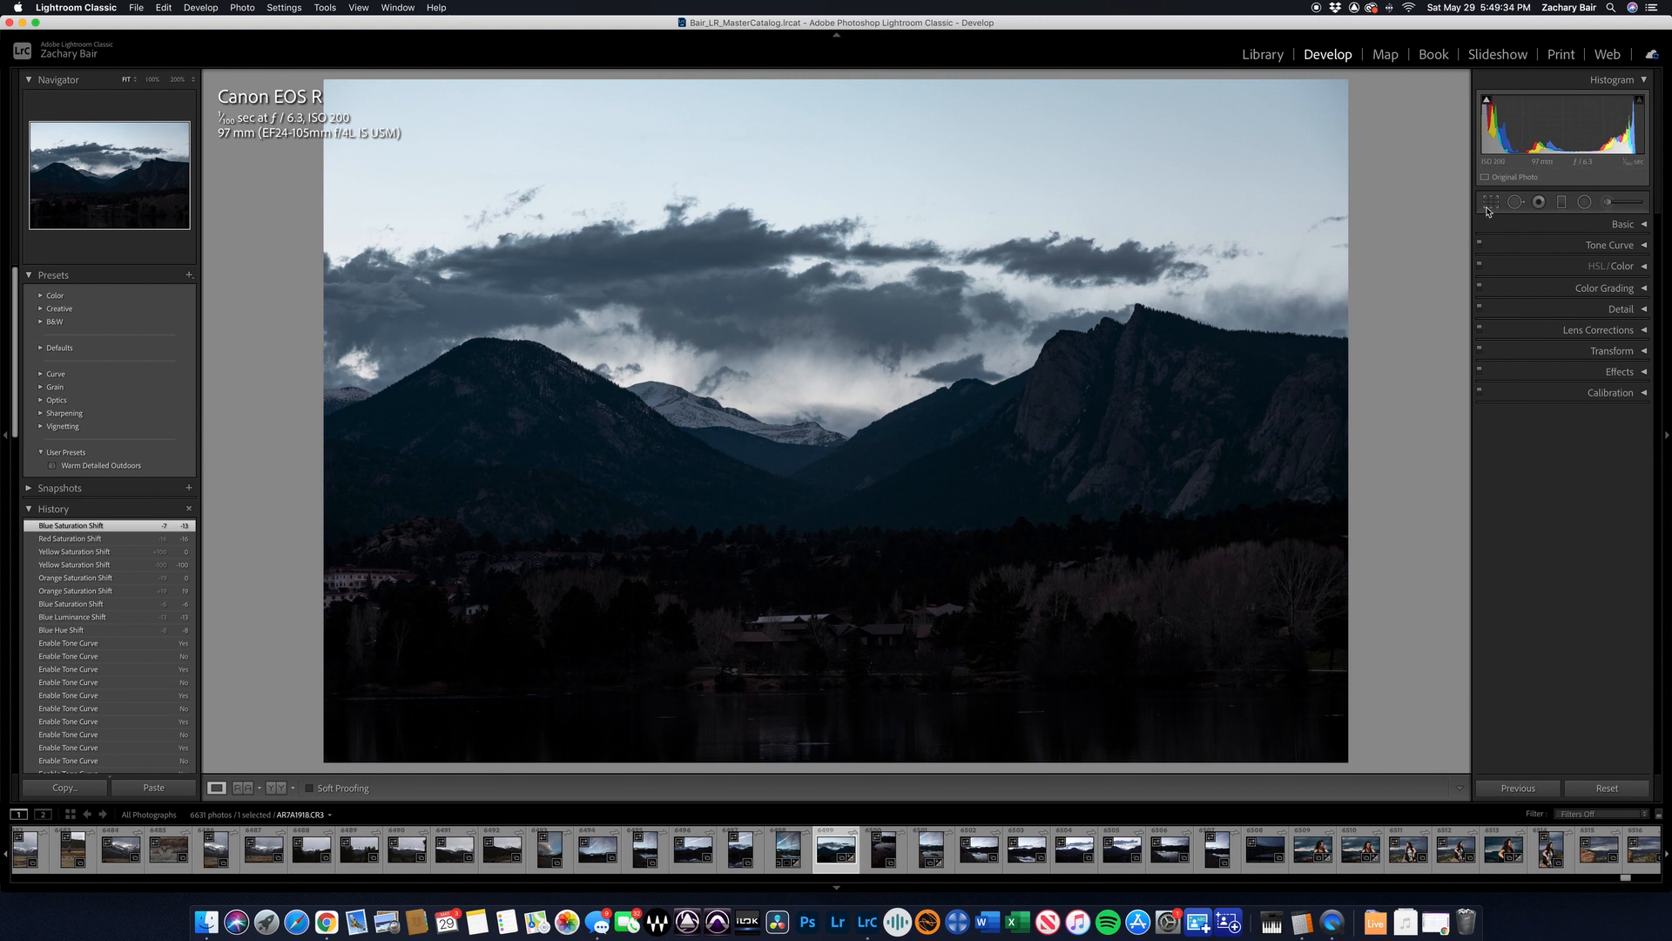
- Straighten the photo with a crop angle of 0.74 and apply the crop
{"action": "key", "text": "r"}
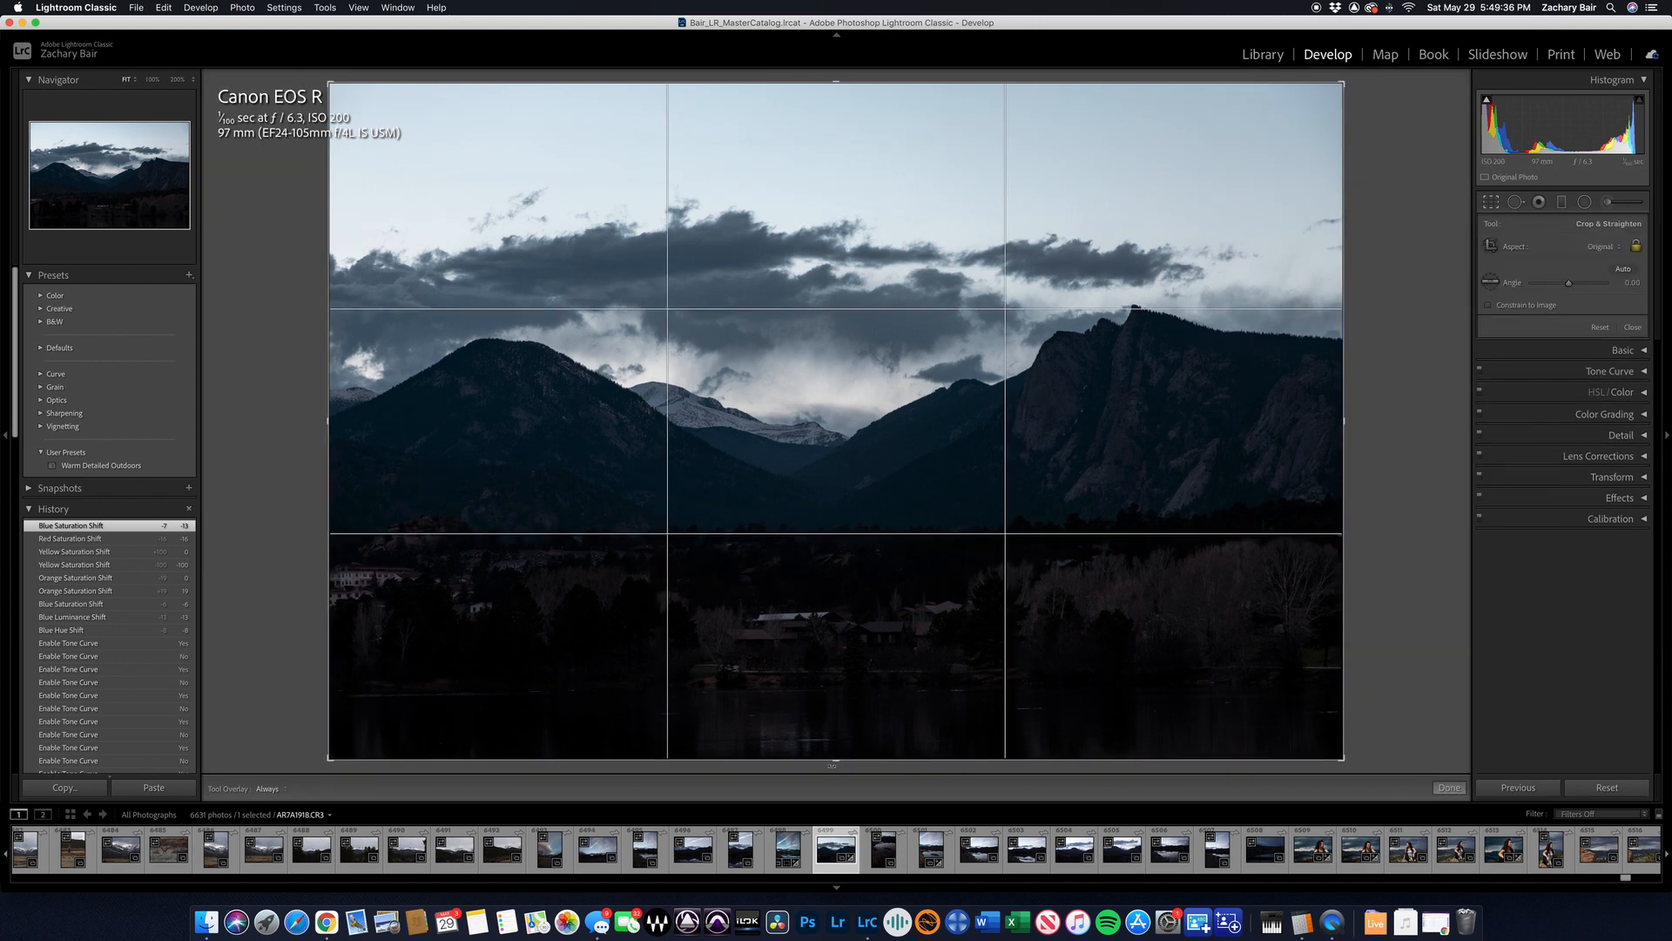
{"action": "left_click_drag", "start_coordinate": [837, 768], "coordinate": [834, 769]}
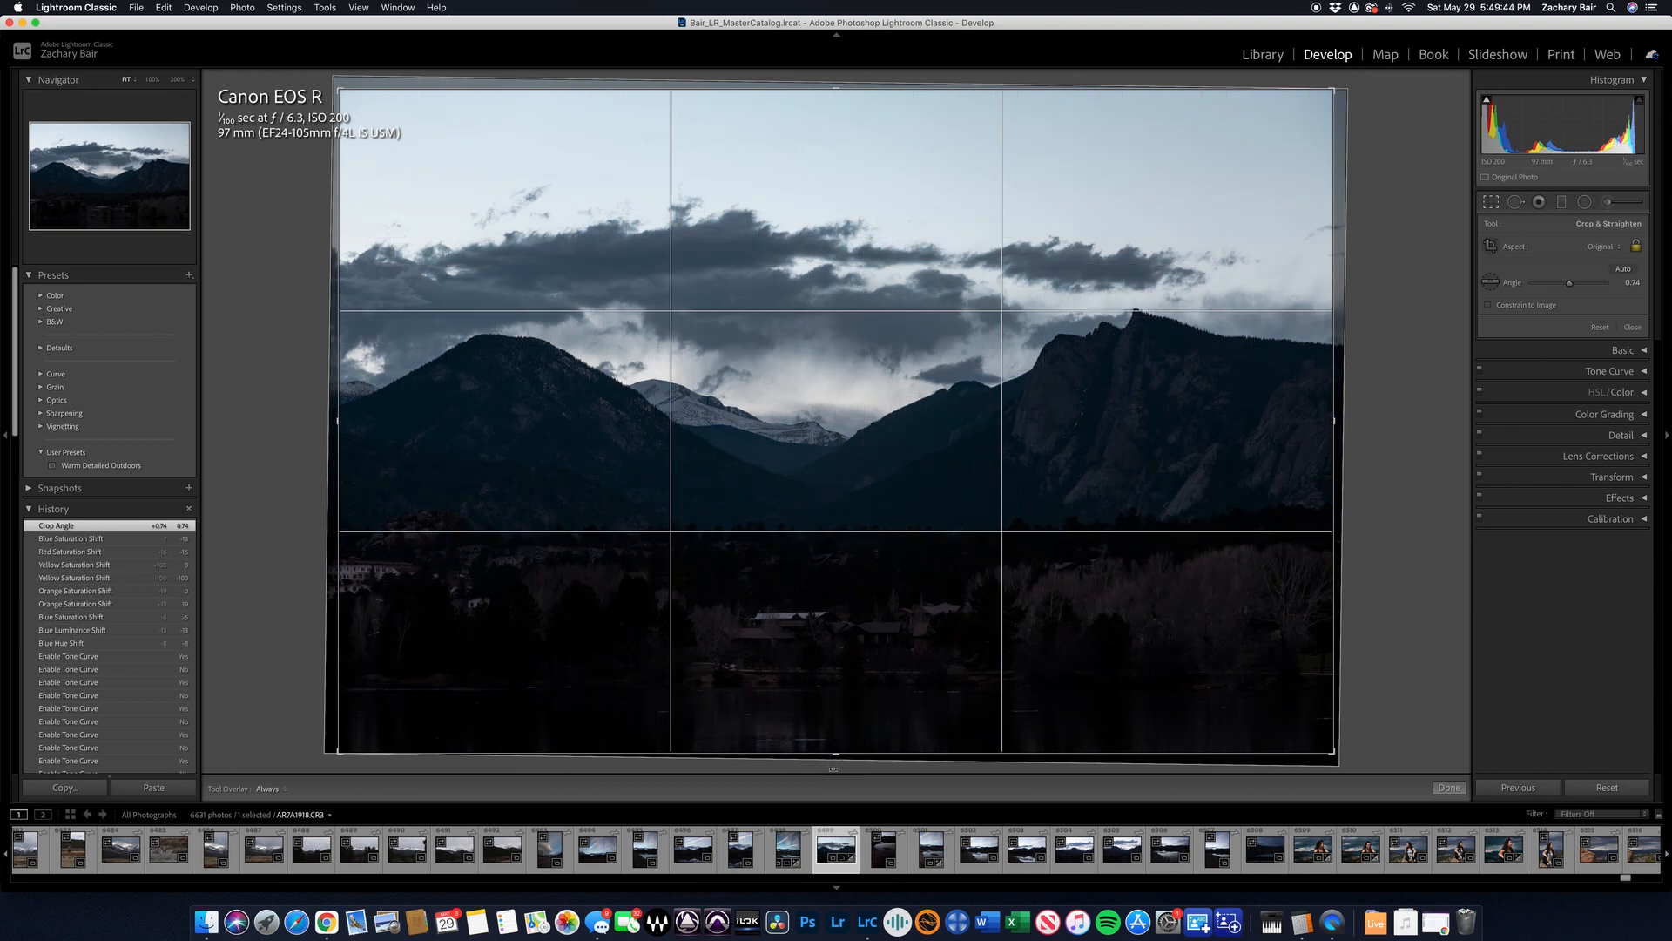
{"action": "key", "text": "Return"}
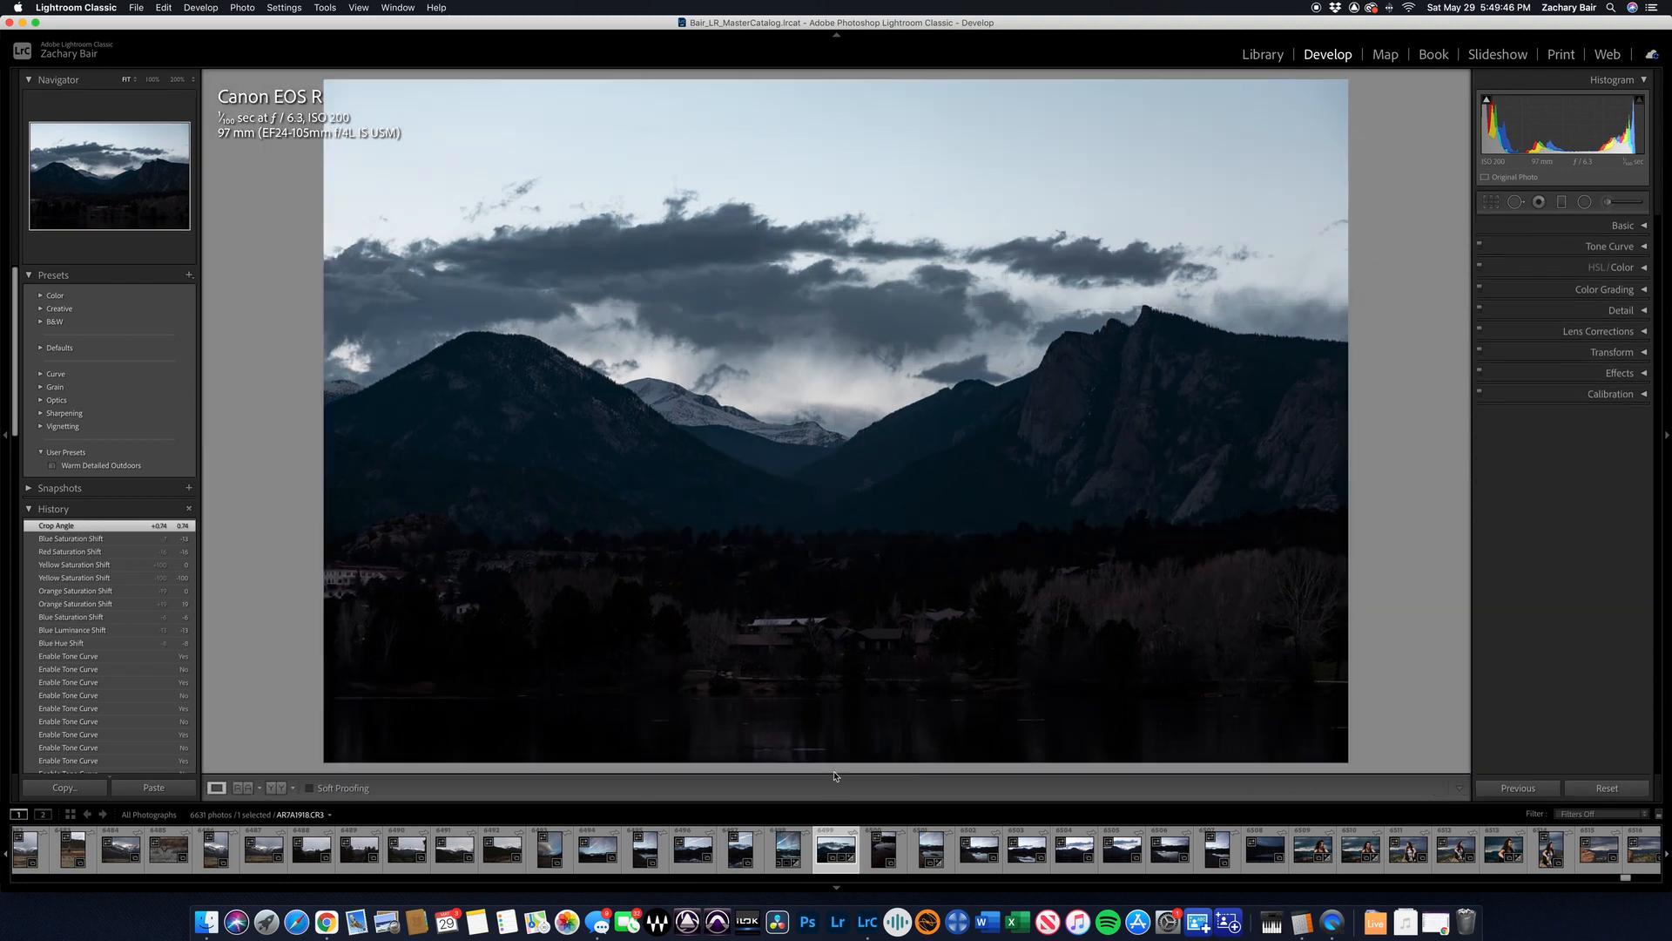
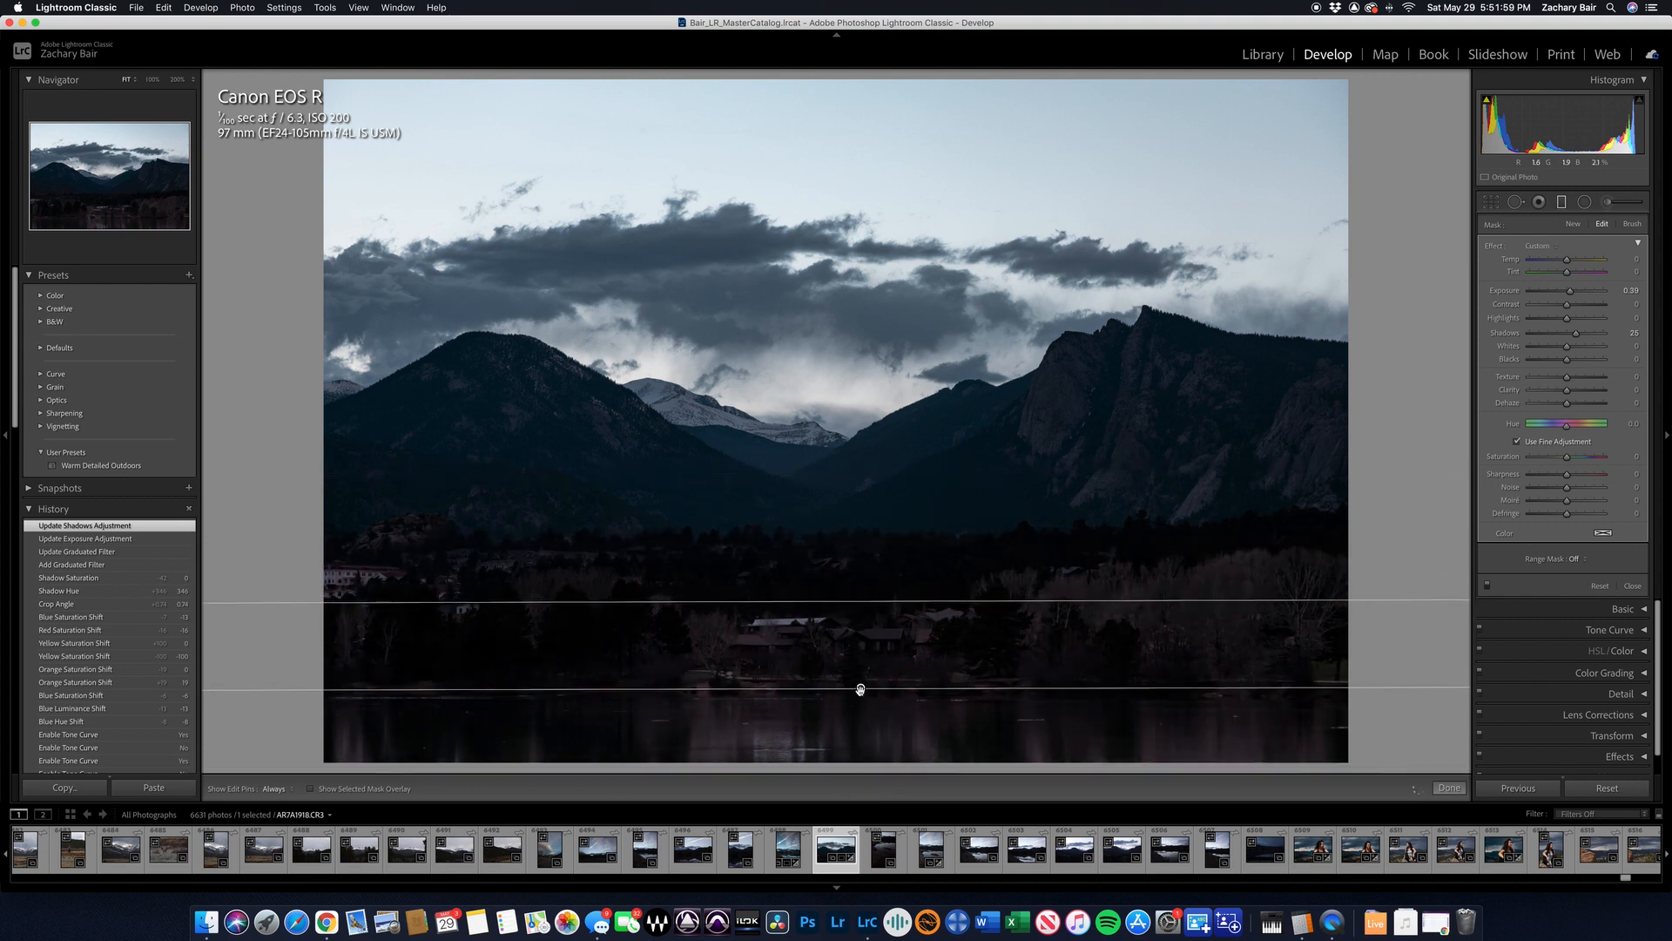
- Reposition and narrow the graduated filter so it transitions across the lake near the shoreline, and set its shadows to 24
{"action": "left_click_drag", "start_coordinate": [862, 597], "coordinate": [863, 657]}
{"action": "left_click_drag", "start_coordinate": [860, 717], "coordinate": [862, 693]}
{"action": "left_click_drag", "start_coordinate": [871, 634], "coordinate": [872, 644]}
{"action": "mouse_move", "coordinate": [863, 711]}
{"action": "left_mouse_down"}
{"action": "mouse_move", "coordinate": [860, 750]}
{"action": "mouse_move", "coordinate": [867, 730]}
{"action": "left_mouse_up"}
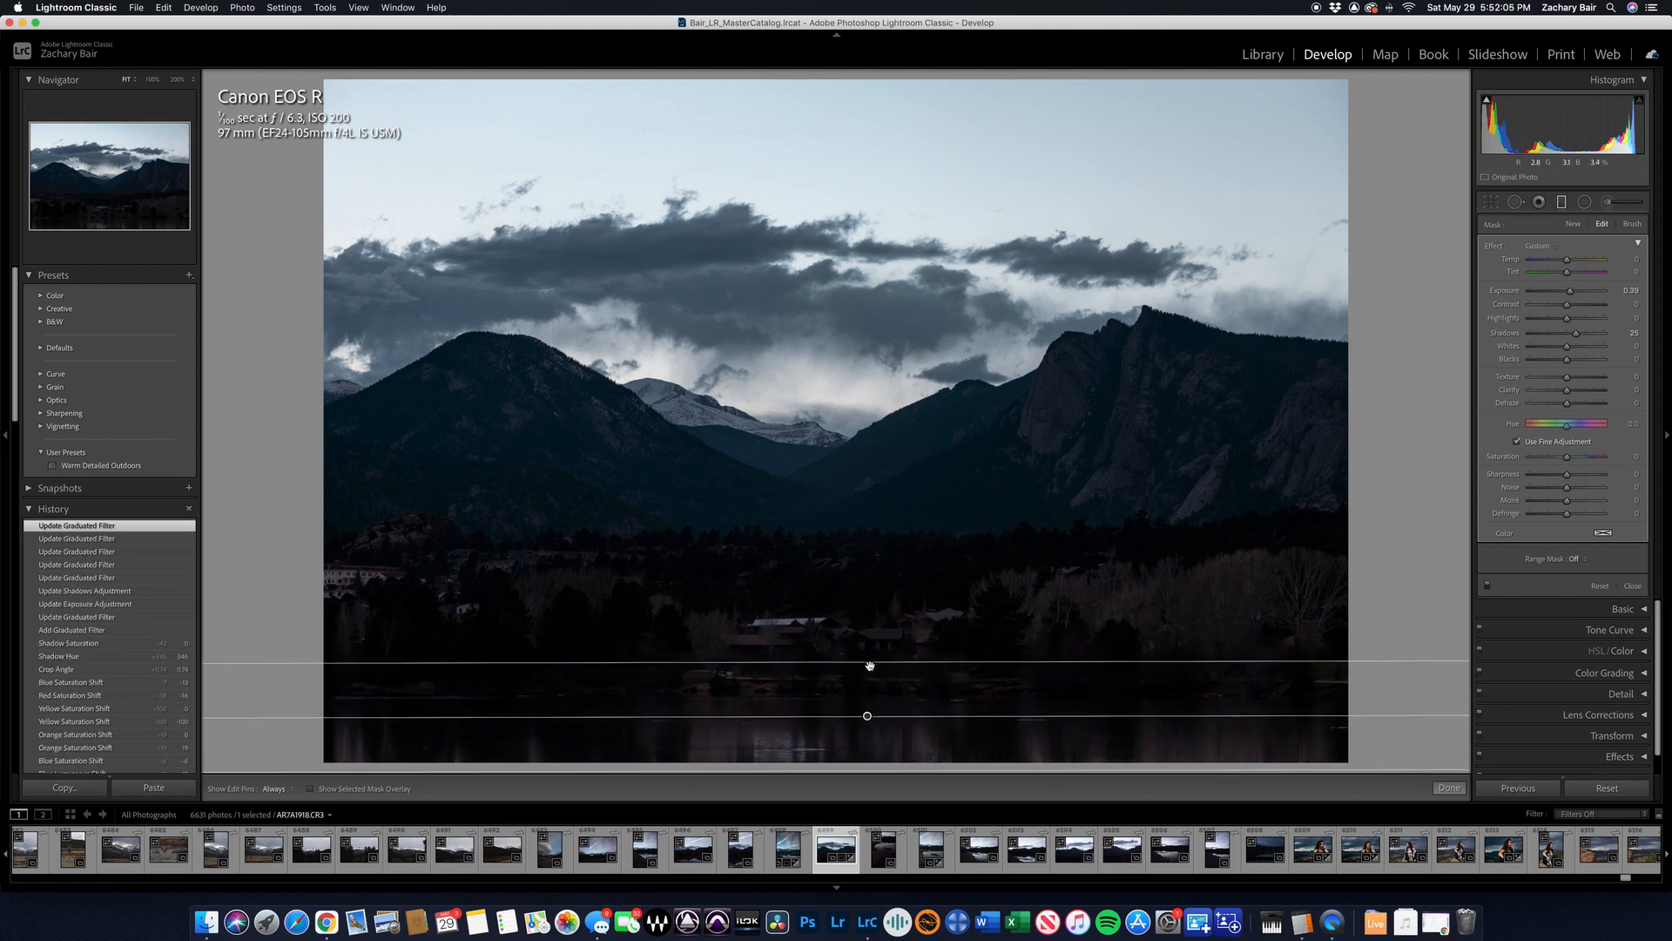
{"action": "left_click_drag", "start_coordinate": [1577, 334], "coordinate": [1580, 339]}
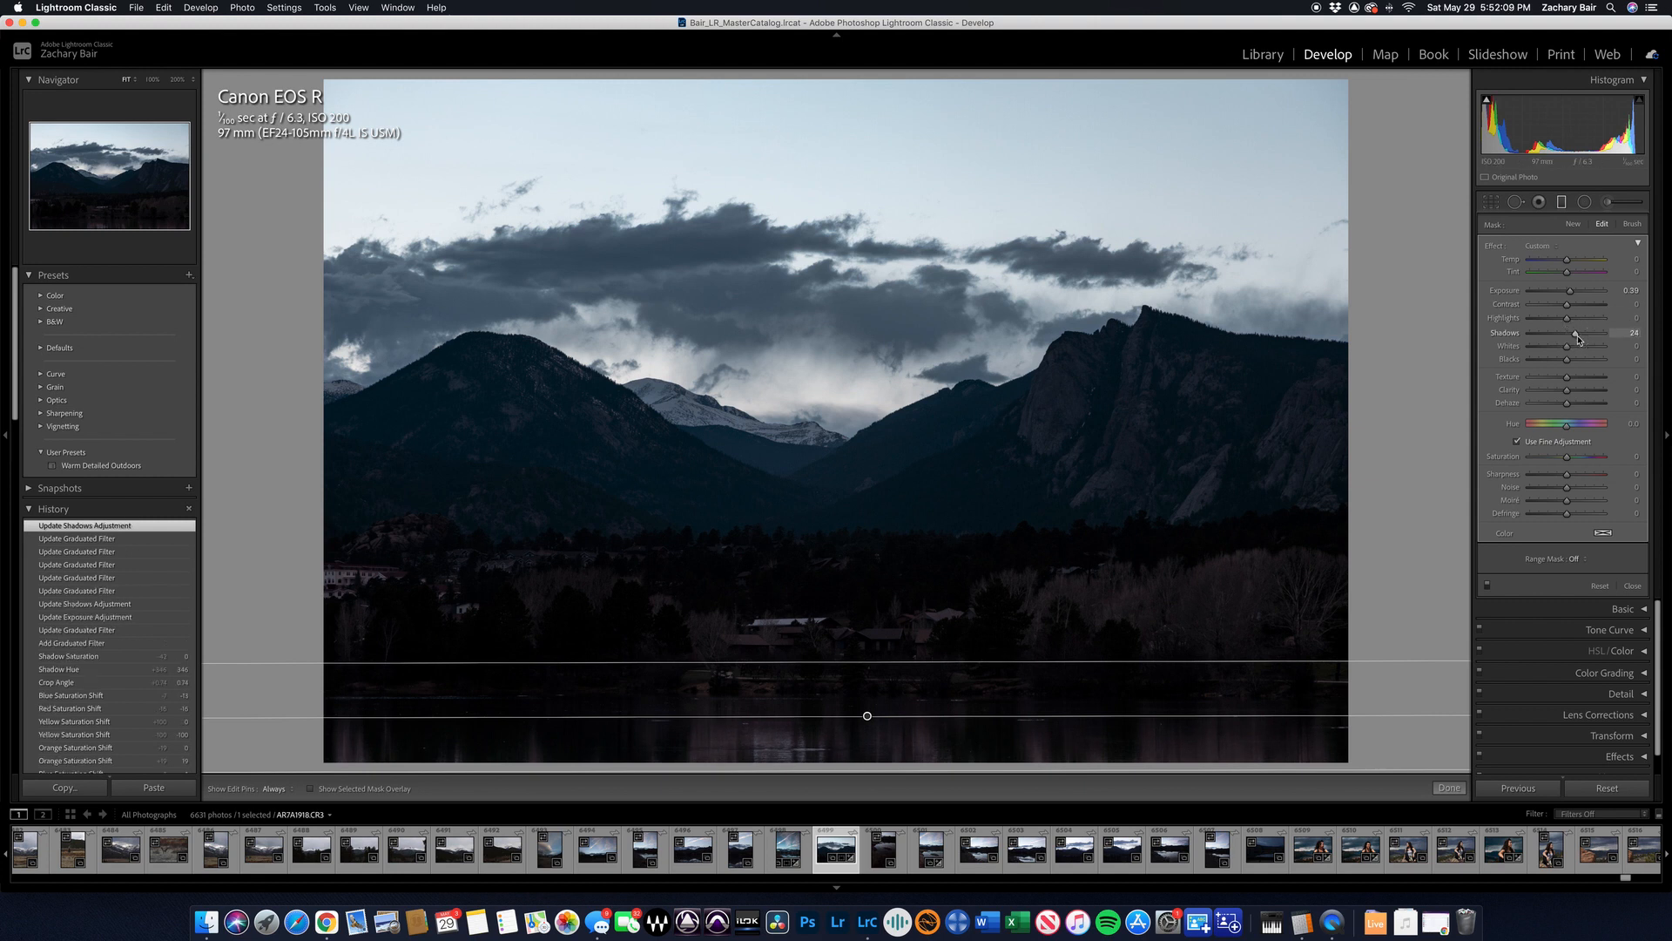
{"action": "key", "text": "Return"}
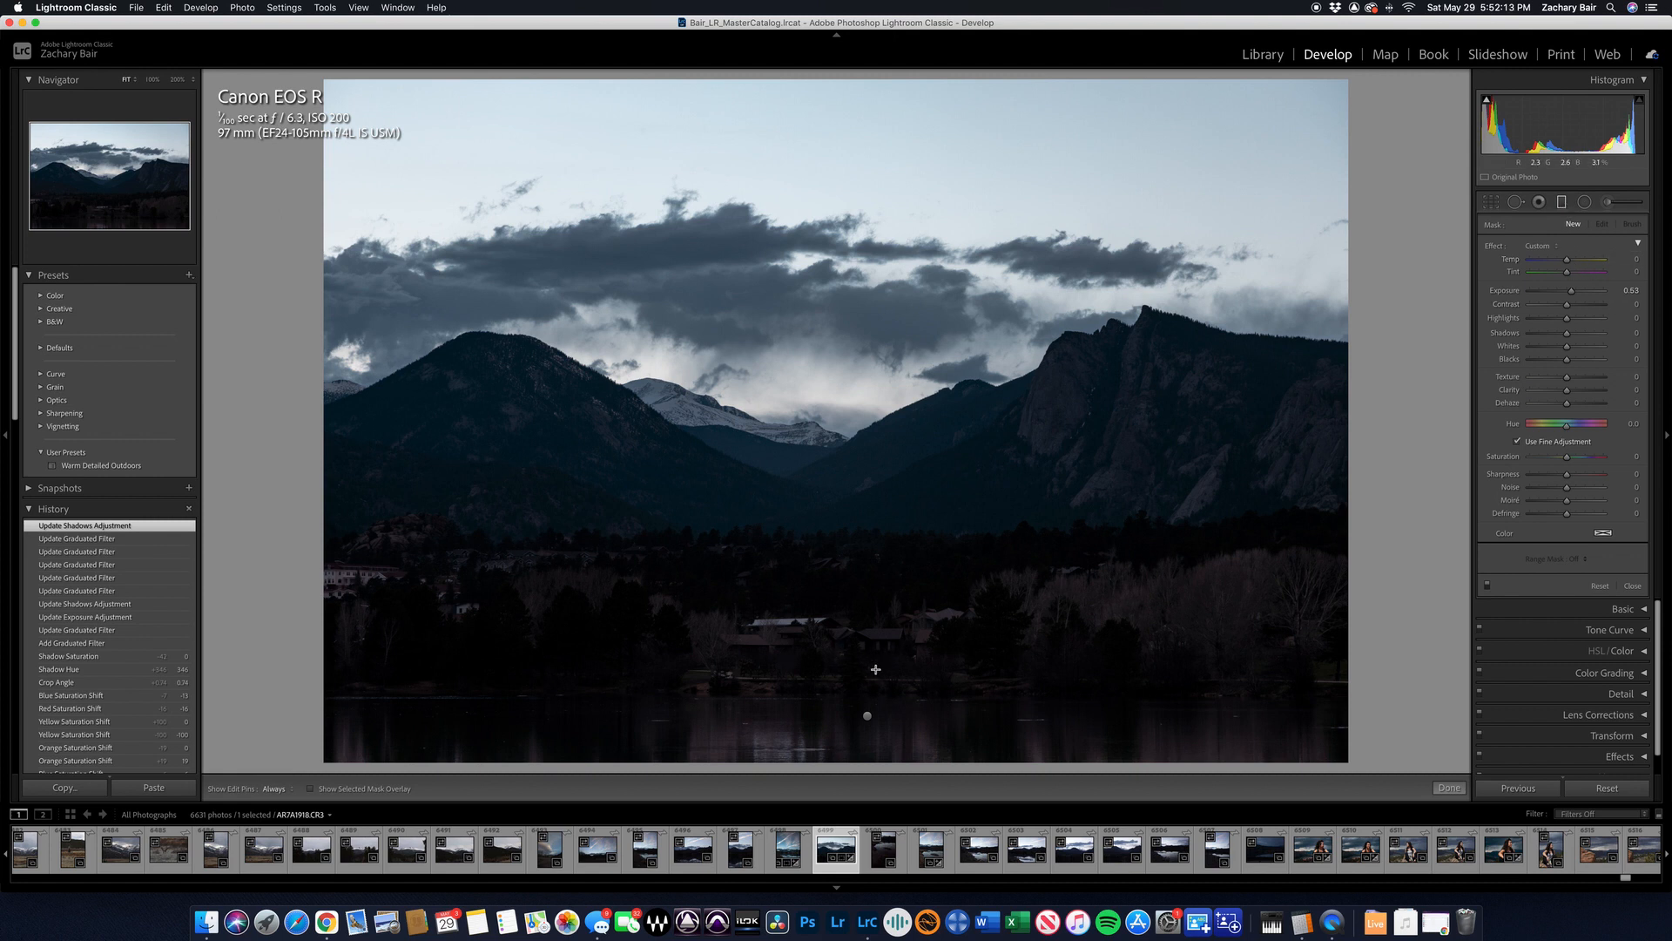
- Add a second graduated filter rising from the shoreline to the foot of the mountains, with slightly negative exposure and shadows at -2
{"action": "left_click_drag", "start_coordinate": [856, 683], "coordinate": [852, 551]}
{"action": "left_click_drag", "start_coordinate": [852, 616], "coordinate": [853, 611]}
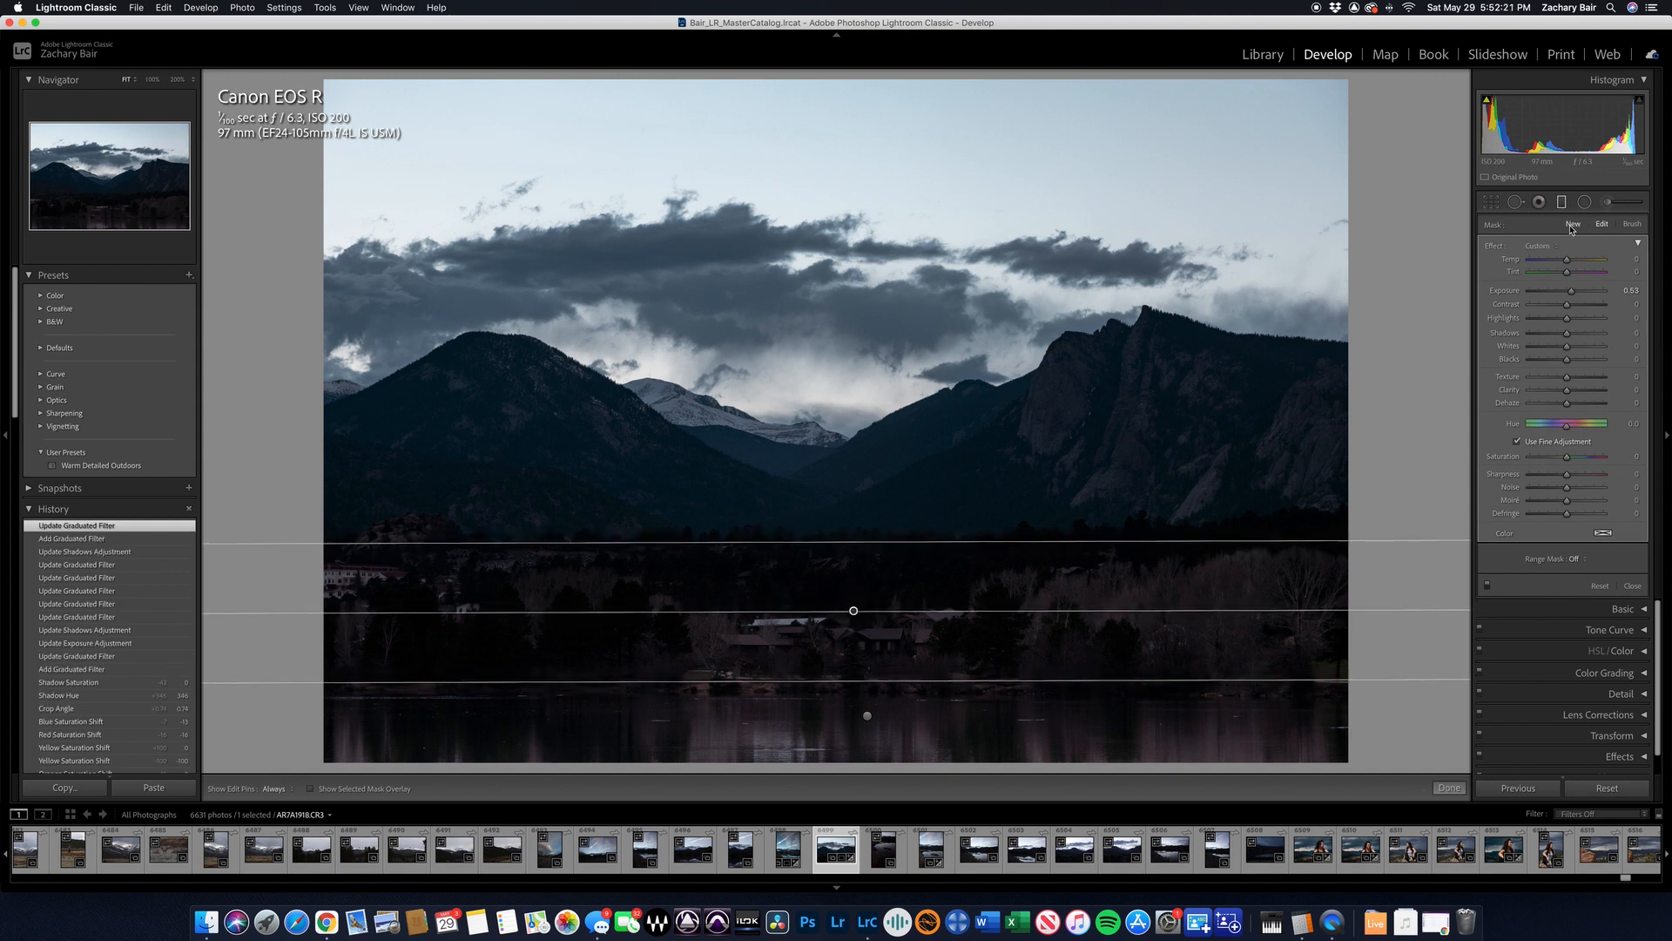
{"action": "double_click", "coordinate": [1569, 292]}
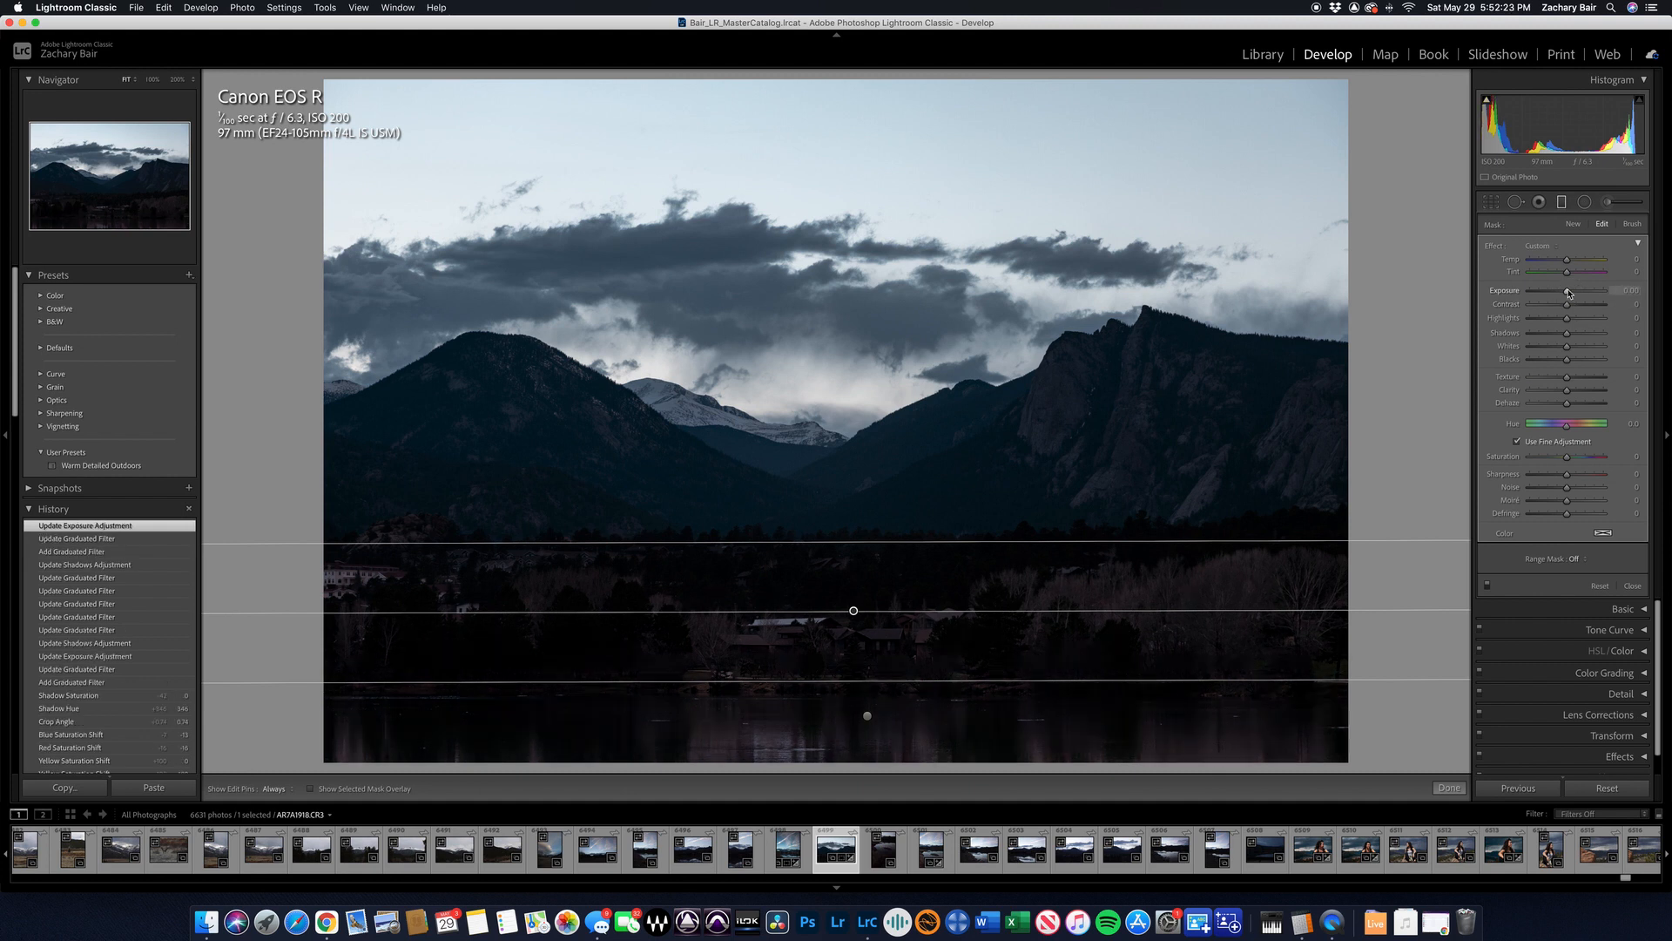
{"action": "left_click_drag", "start_coordinate": [1567, 294], "coordinate": [1566, 293]}
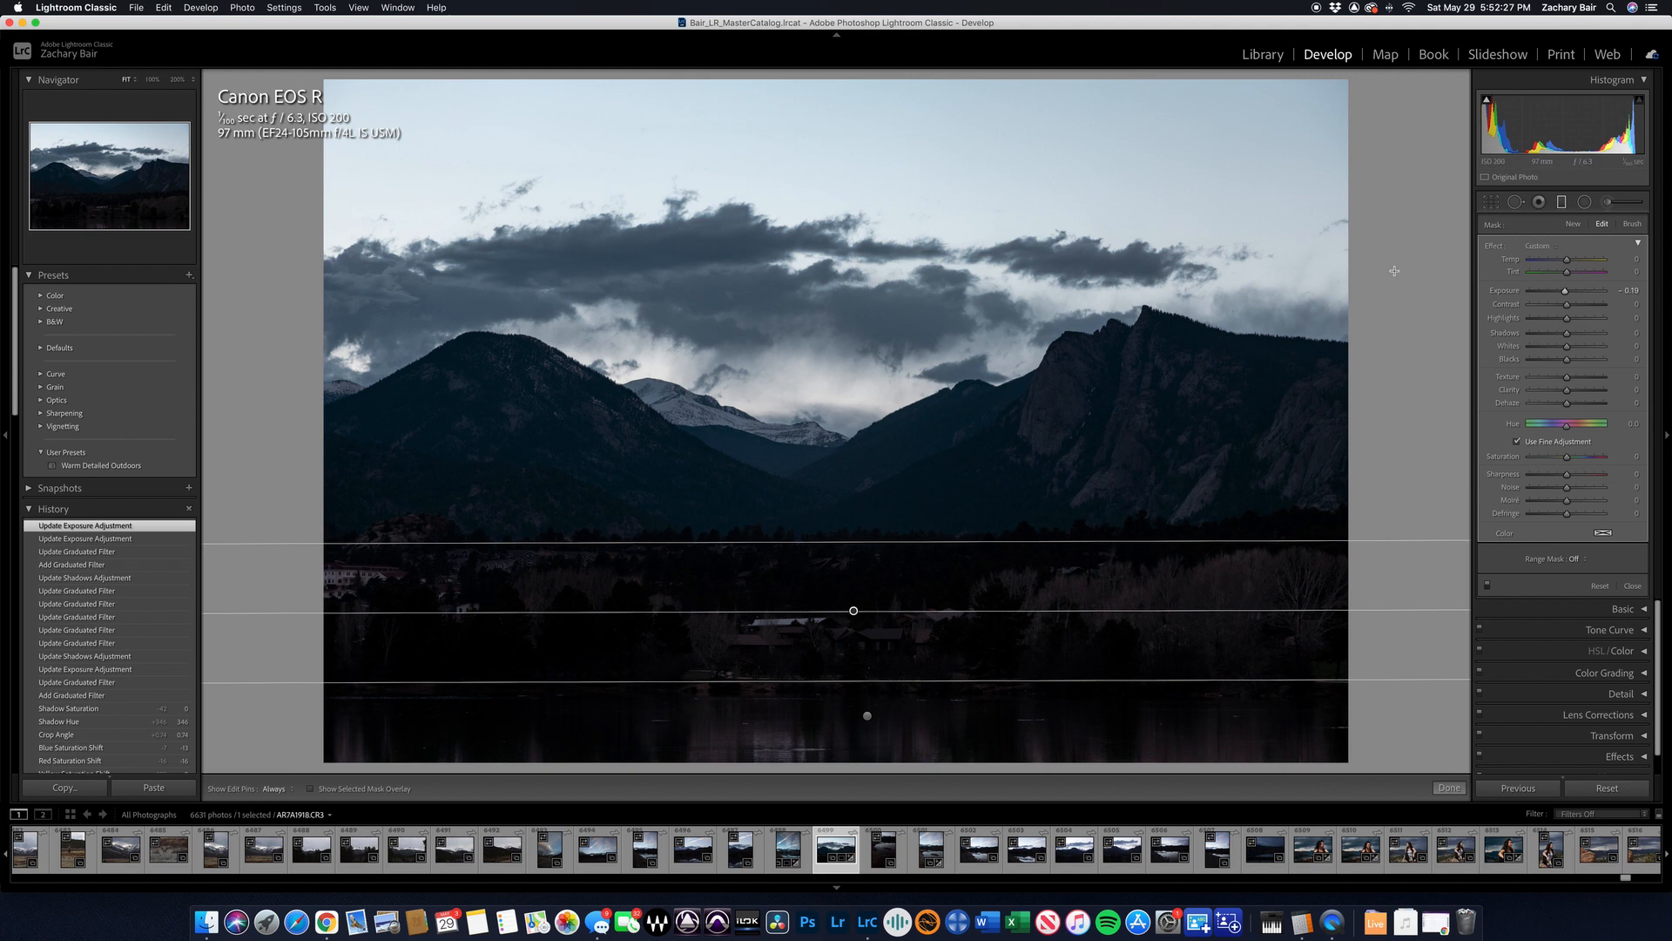
{"action": "left_click_drag", "start_coordinate": [1565, 290], "coordinate": [1566, 290]}
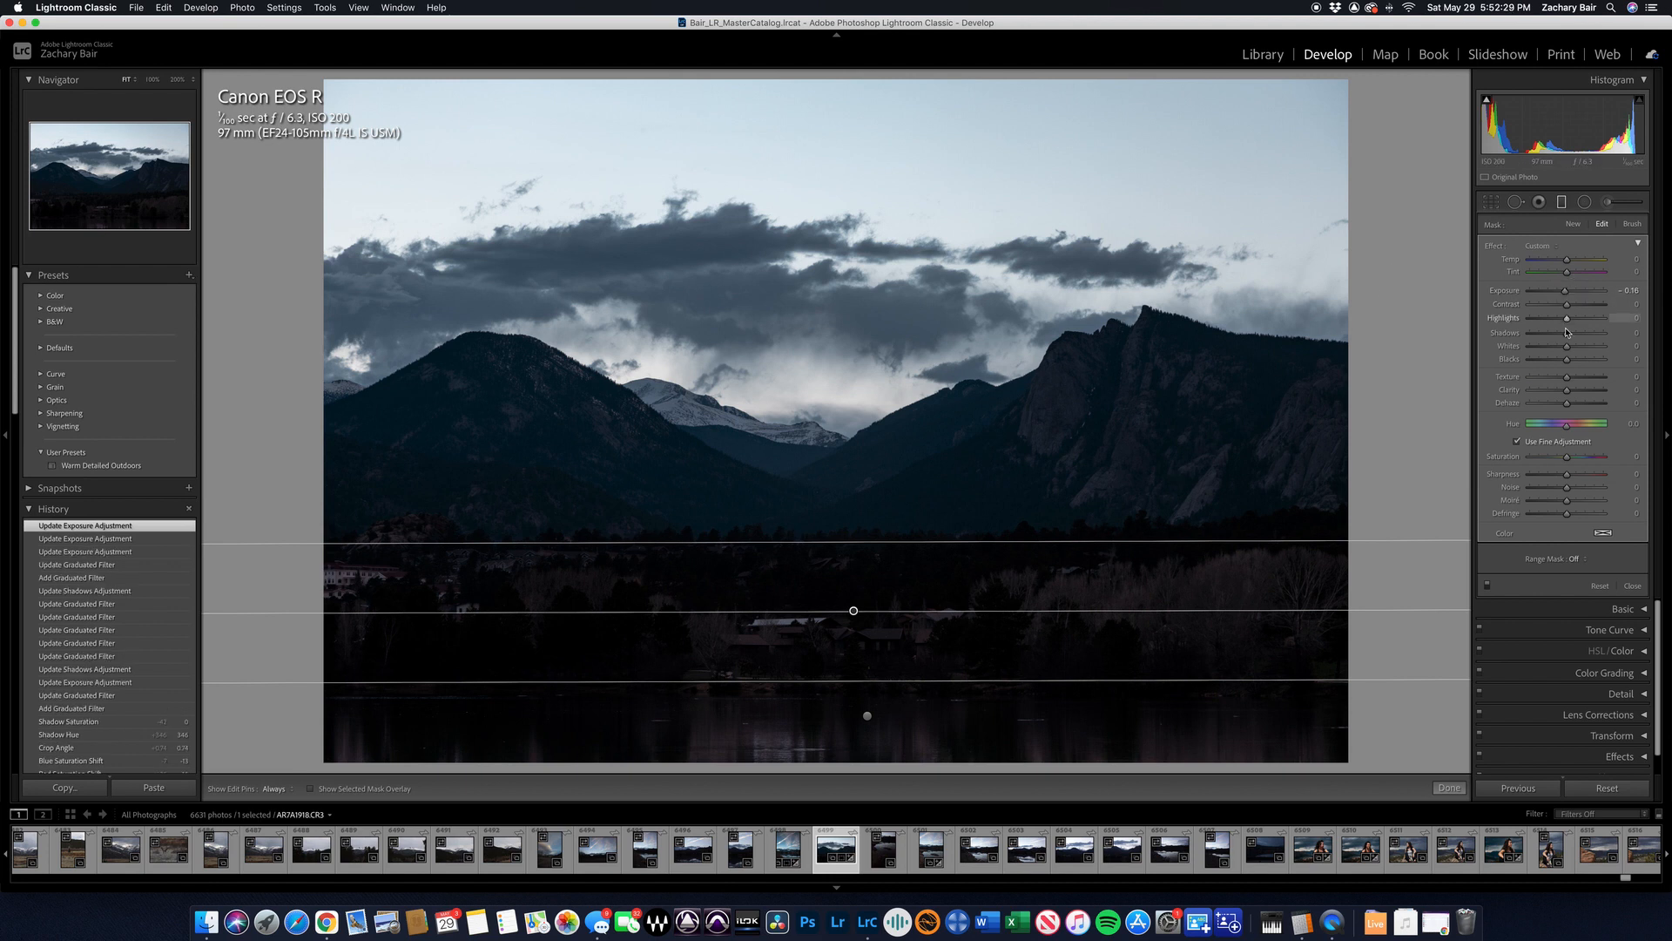
{"action": "left_click_drag", "start_coordinate": [1567, 336], "coordinate": [1566, 336]}
- Erase the second graduated filter's mask from the lake surface with an erase brush of size 7.0
{"action": "left_click", "coordinate": [1633, 225]}
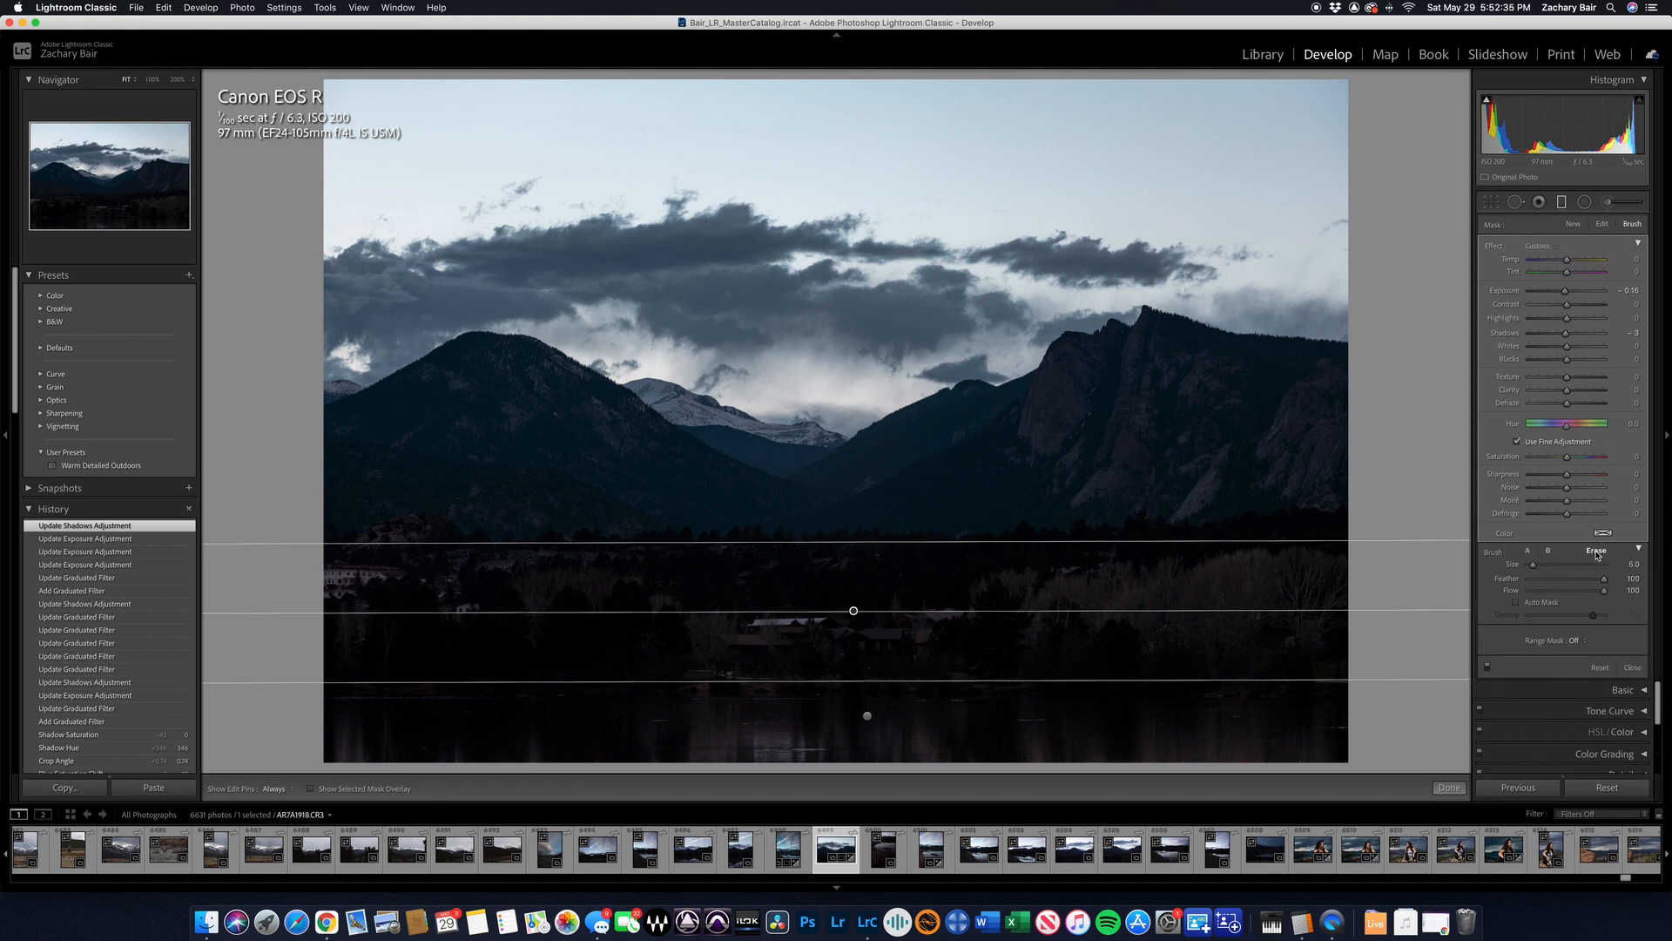
{"action": "key", "text": "bracketright"}
{"action": "key", "text": "bracketright"}
{"action": "left_click", "coordinate": [868, 716]}
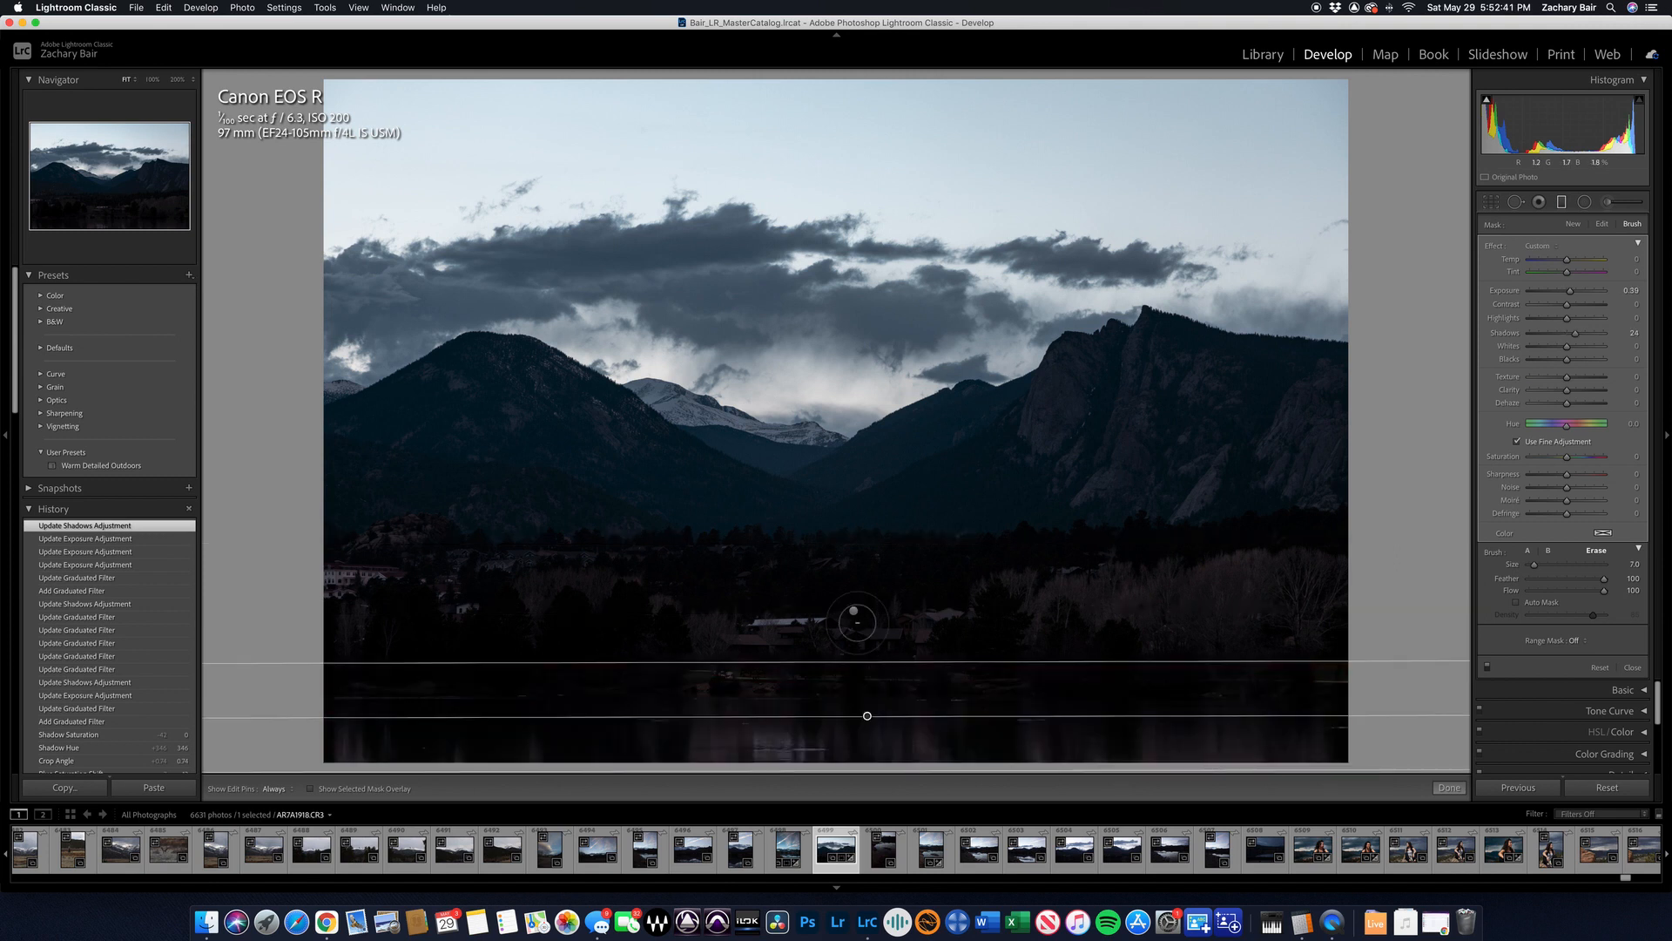
{"action": "left_click", "coordinate": [854, 611]}
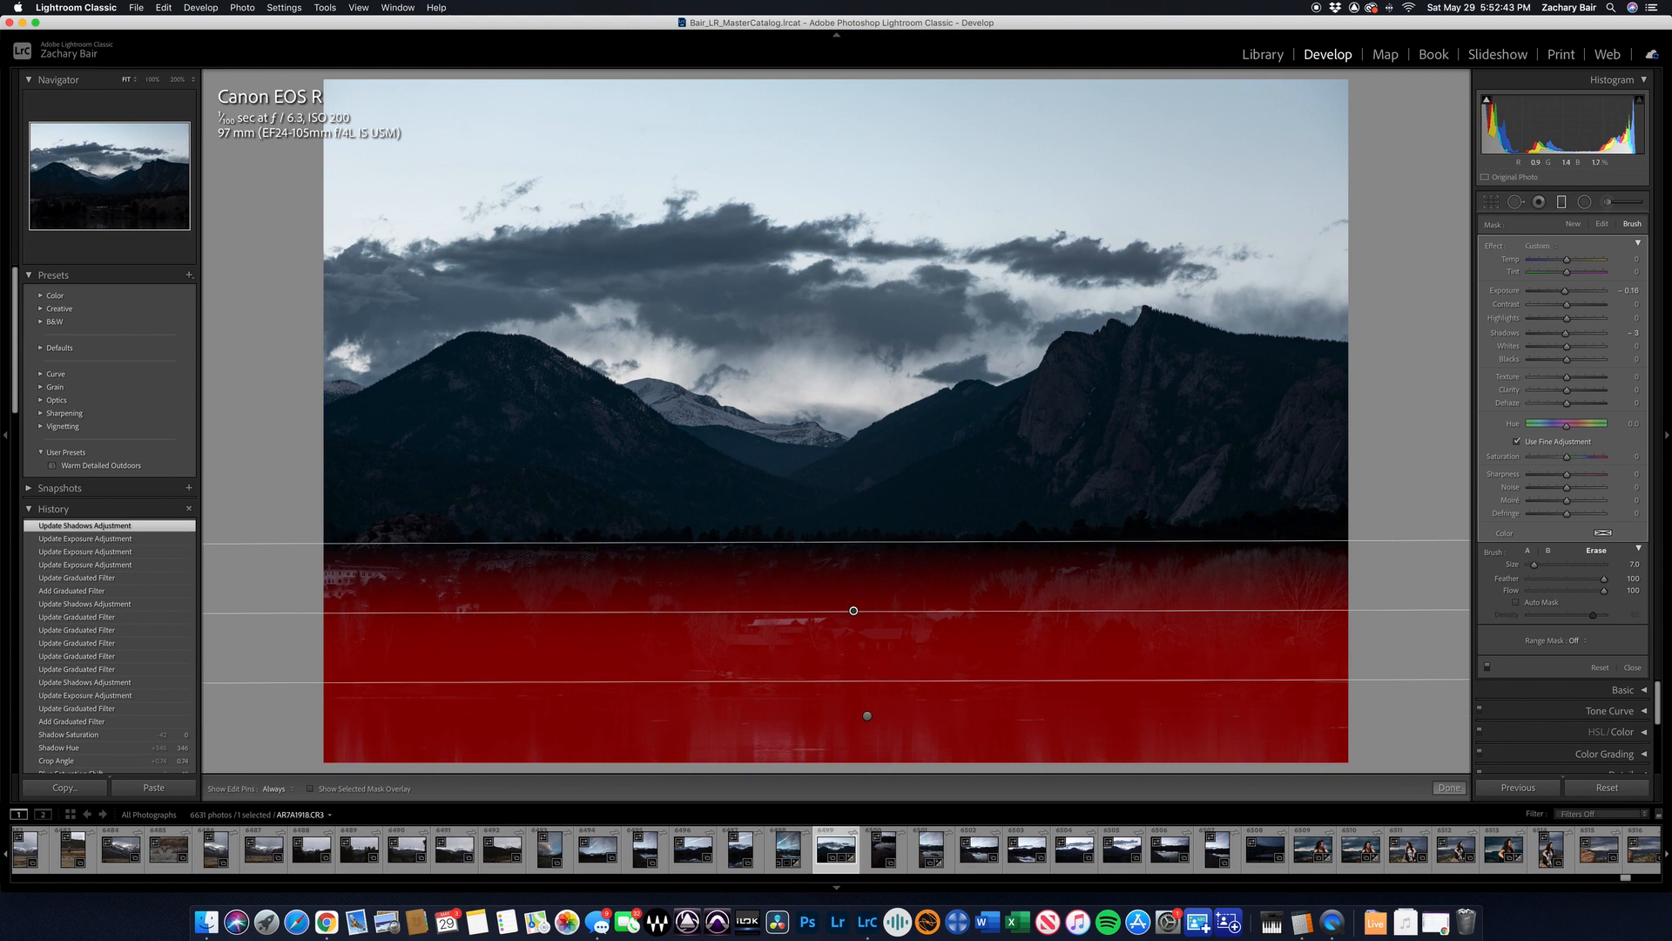
{"action": "mouse_move", "coordinate": [927, 715]}
{"action": "left_mouse_down"}
{"action": "mouse_move", "coordinate": [1311, 727]}
{"action": "mouse_move", "coordinate": [1243, 744]}
{"action": "mouse_move", "coordinate": [1326, 714]}
{"action": "mouse_move", "coordinate": [667, 727]}
{"action": "mouse_move", "coordinate": [859, 751]}
{"action": "mouse_move", "coordinate": [455, 742]}
{"action": "mouse_move", "coordinate": [677, 727]}
{"action": "mouse_move", "coordinate": [585, 716]}
{"action": "mouse_move", "coordinate": [316, 724]}
{"action": "mouse_move", "coordinate": [437, 727]}
{"action": "mouse_move", "coordinate": [452, 711]}
{"action": "mouse_move", "coordinate": [403, 714]}
{"action": "mouse_move", "coordinate": [396, 735]}
{"action": "mouse_move", "coordinate": [724, 731]}
{"action": "mouse_move", "coordinate": [369, 711]}
{"action": "mouse_move", "coordinate": [893, 747]}
{"action": "mouse_move", "coordinate": [734, 737]}
{"action": "mouse_move", "coordinate": [982, 702]}
{"action": "left_mouse_up"}
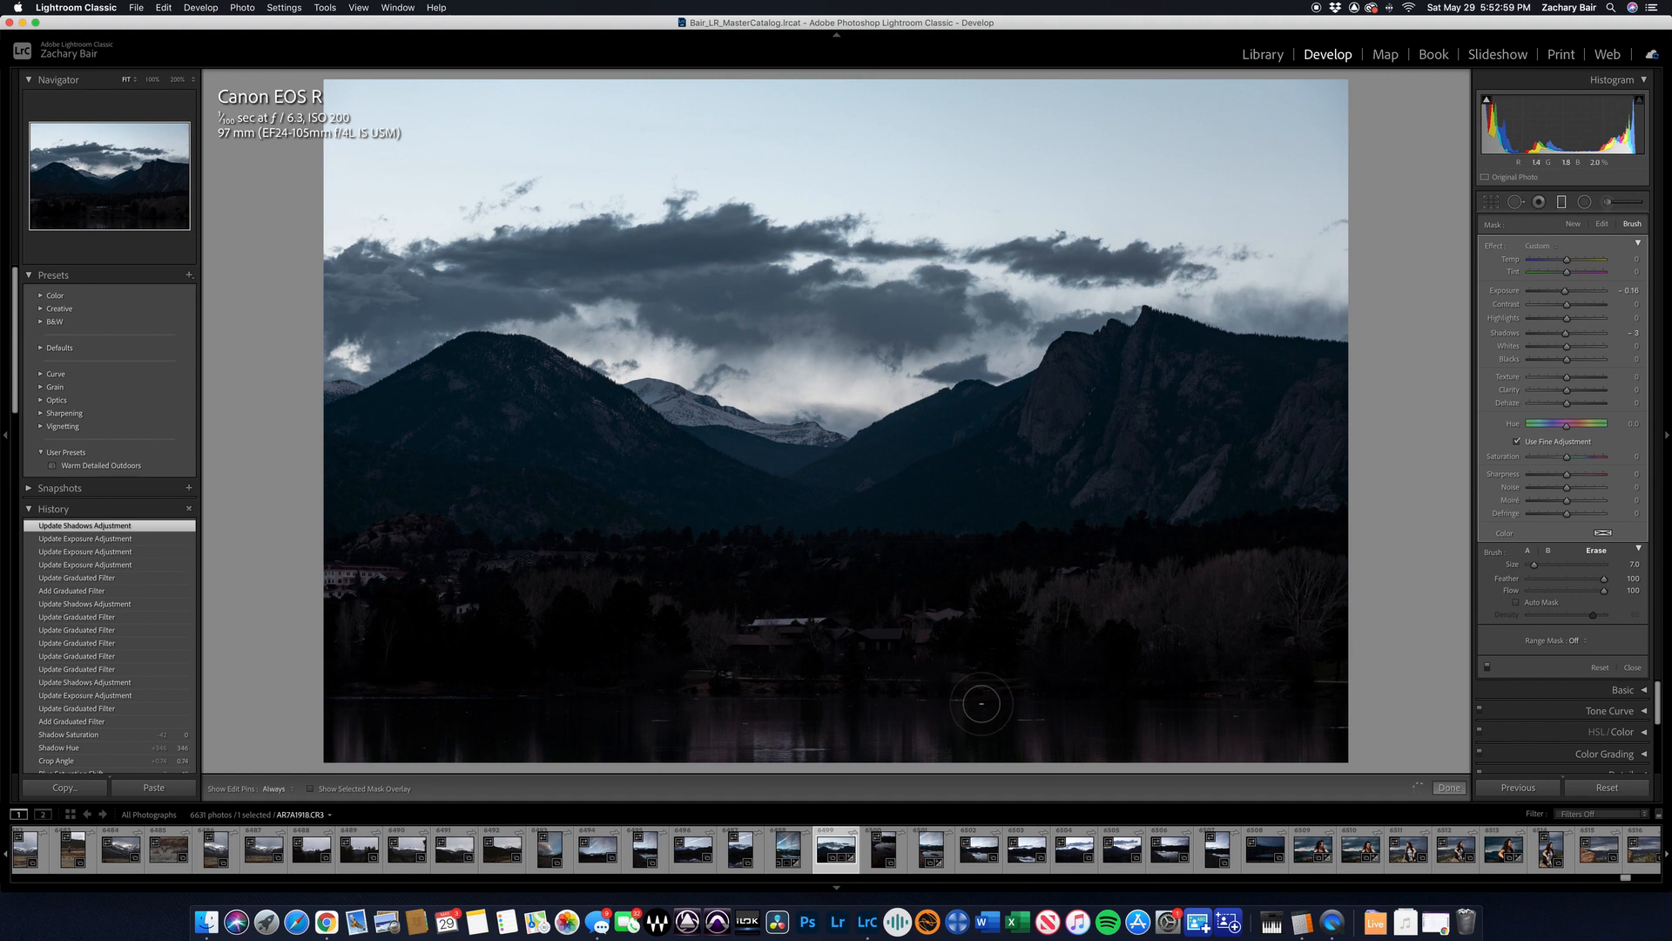
- Erase the leftover mask along the lake's lower edge and set the second graduated filter's exposure to -0.68
{"action": "mouse_move", "coordinate": [853, 608]}
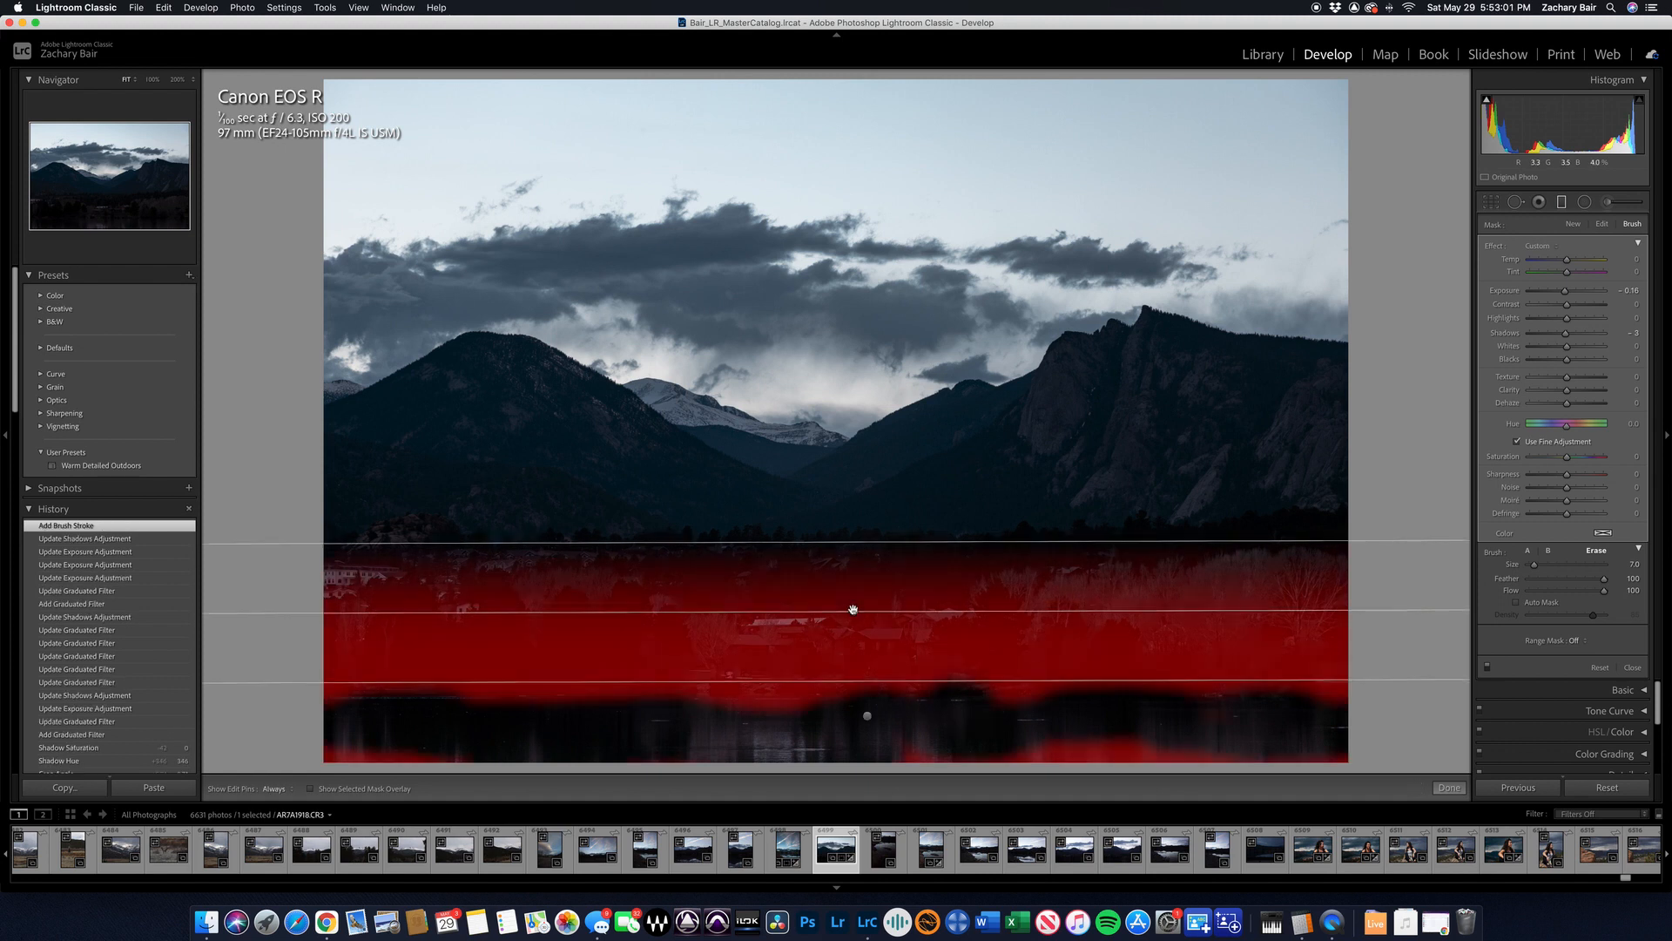
{"action": "key", "text": "h"}
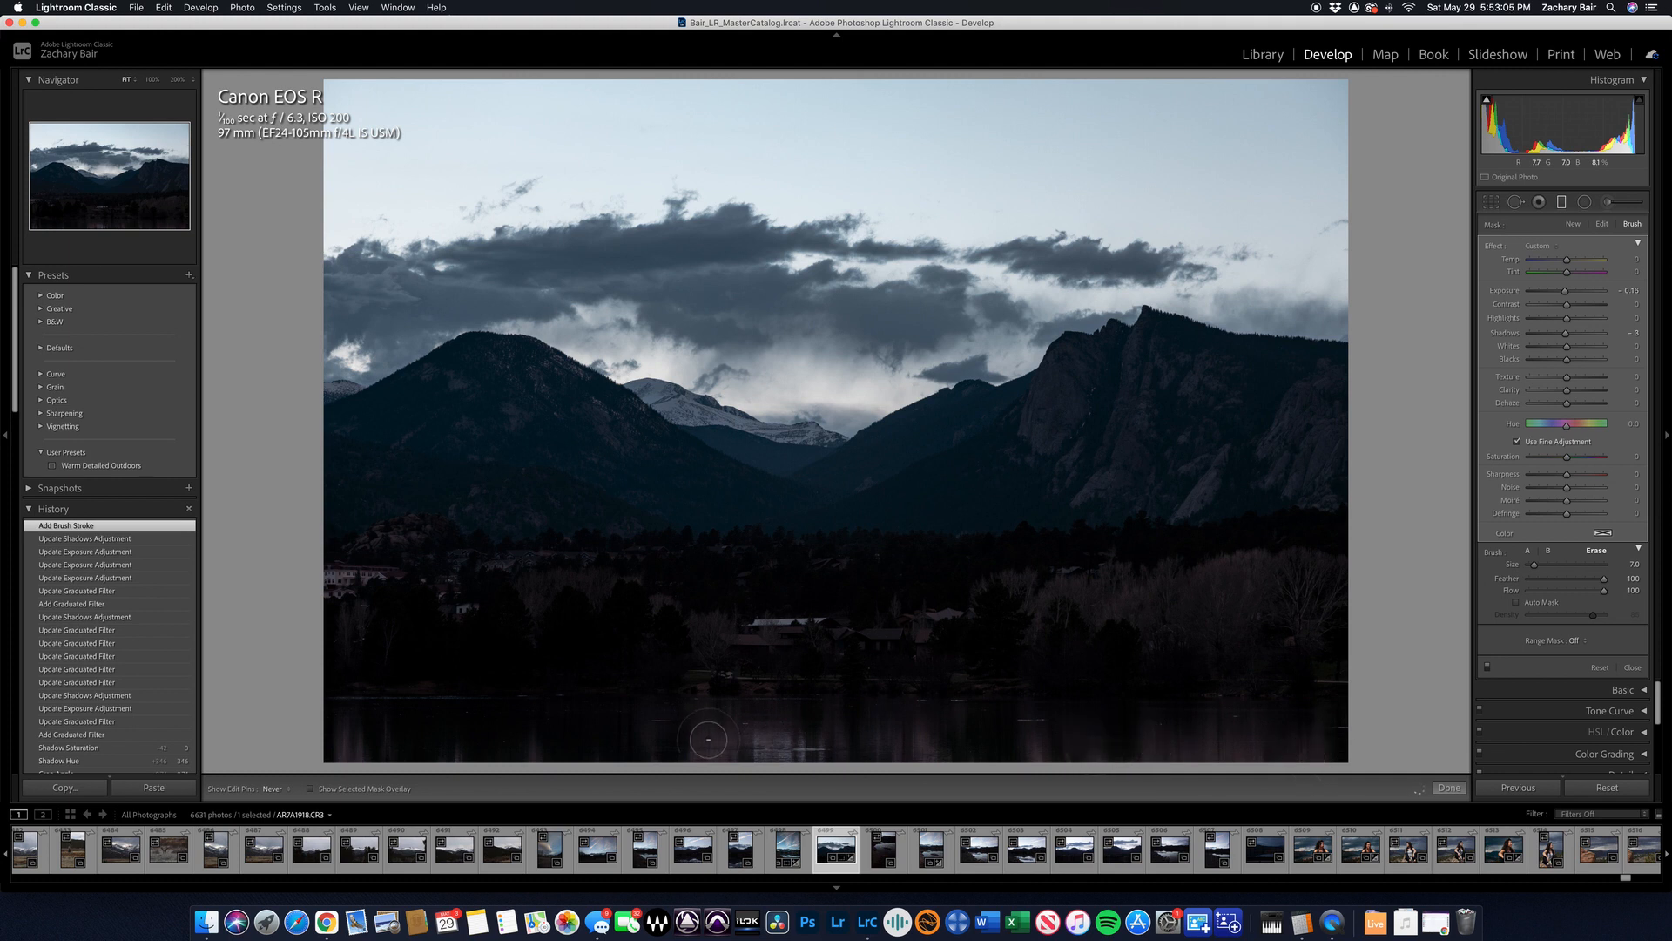
{"action": "key", "text": "h"}
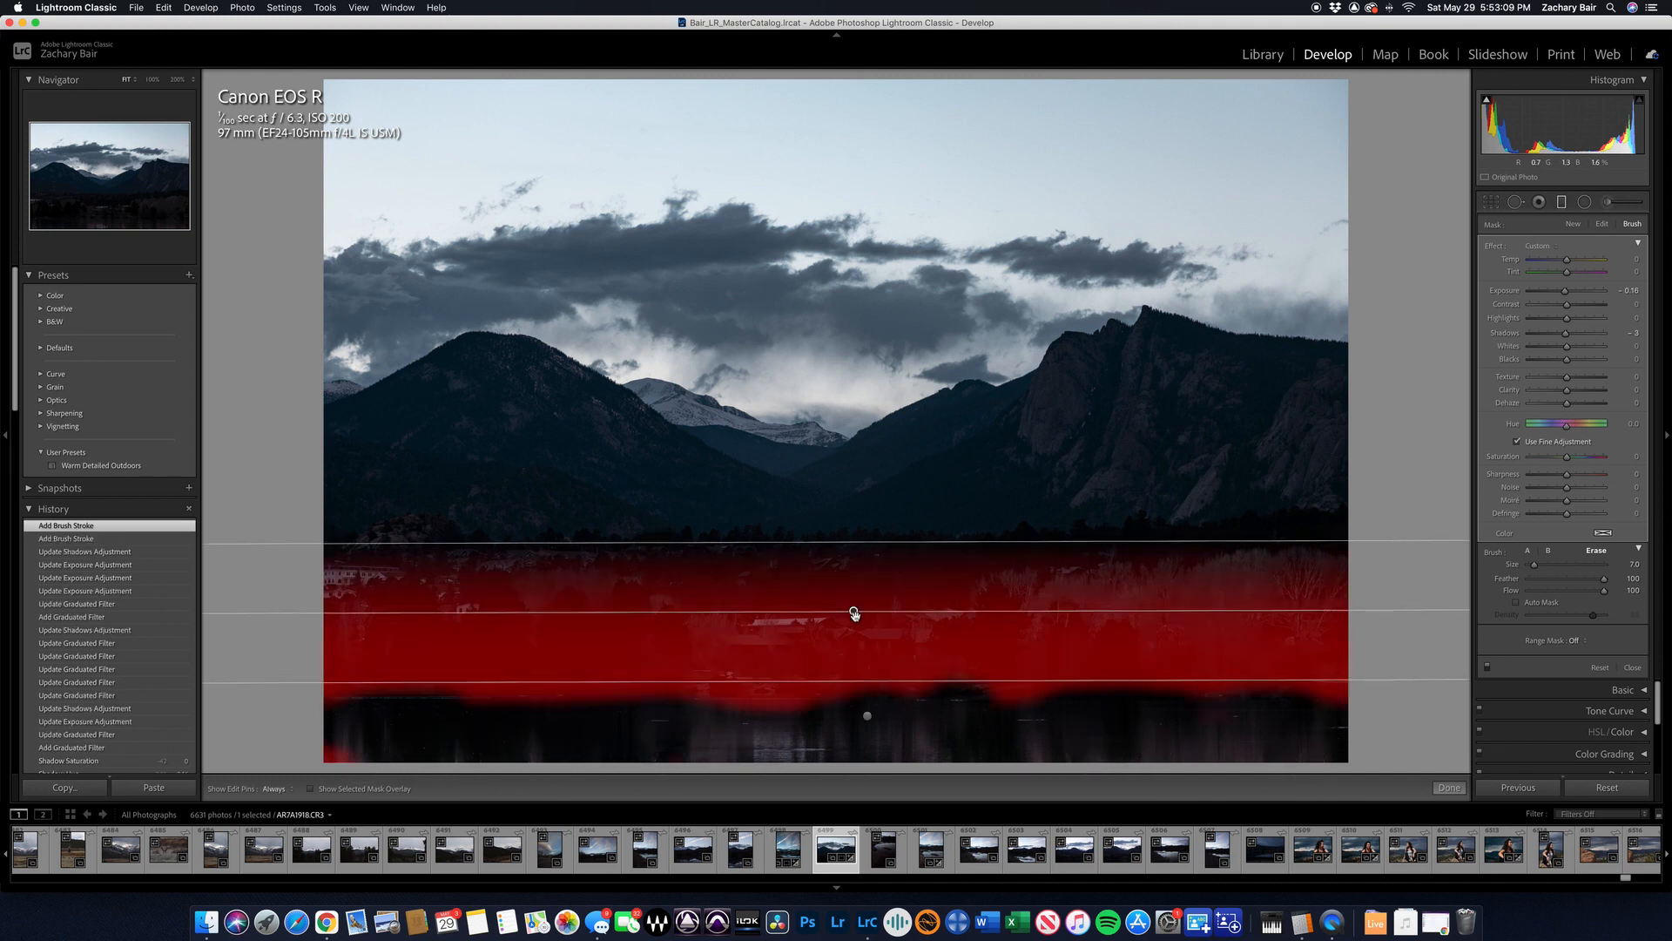
{"action": "left_click_drag", "start_coordinate": [322, 754], "coordinate": [359, 743]}
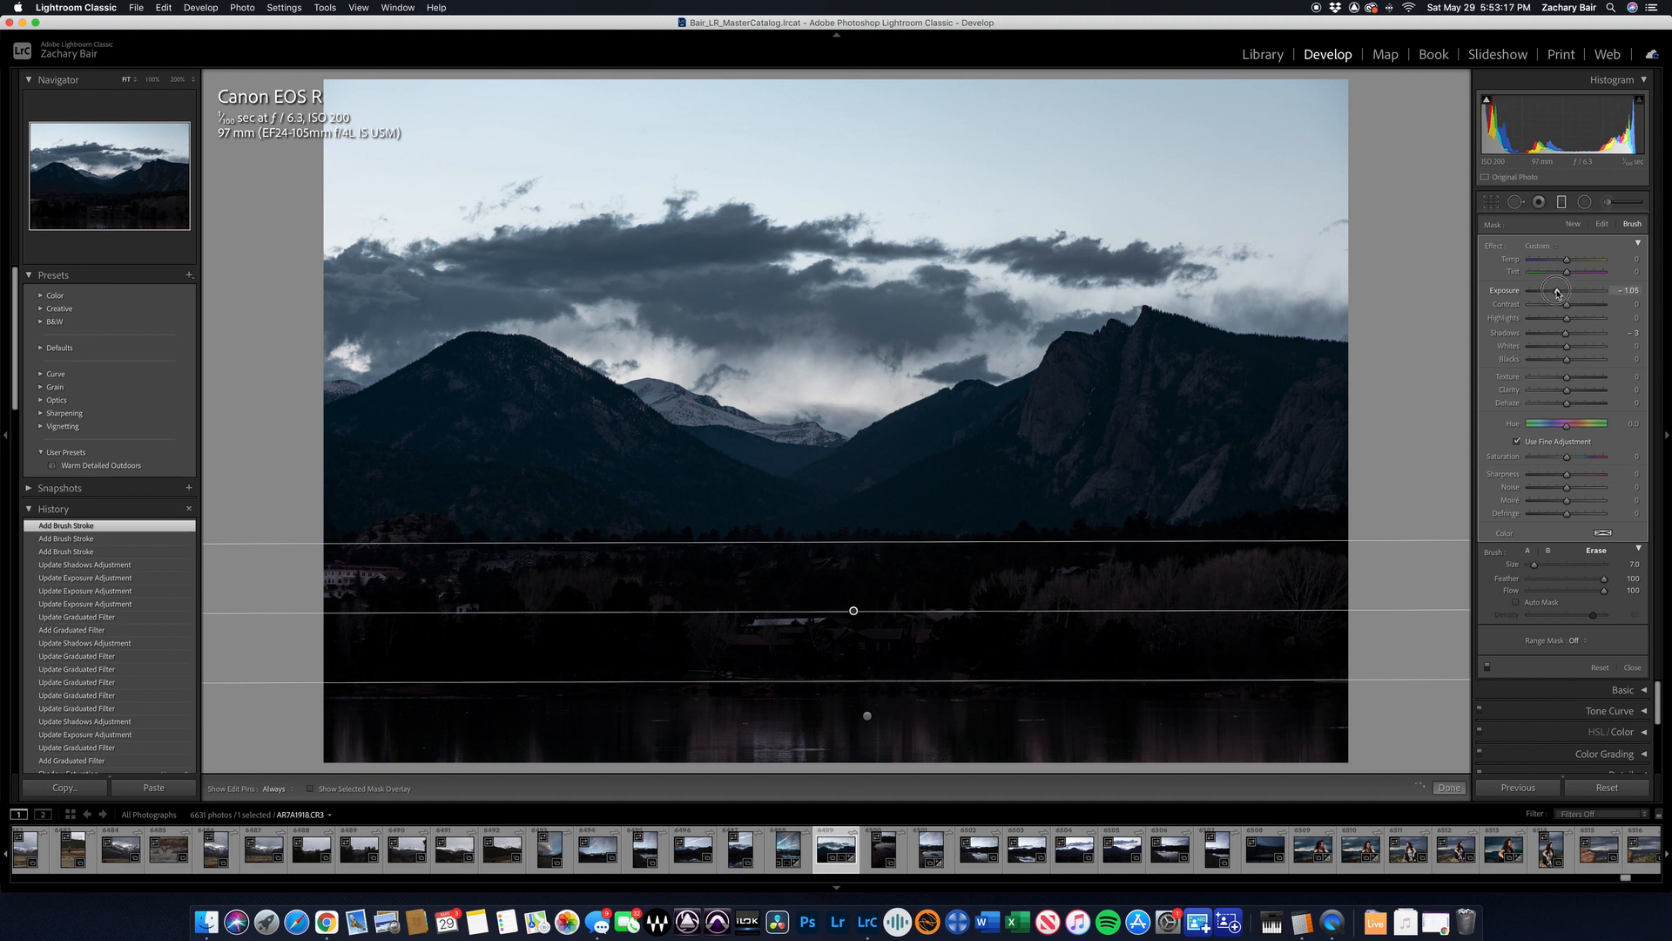
{"action": "left_click_drag", "start_coordinate": [1559, 293], "coordinate": [1561, 291]}
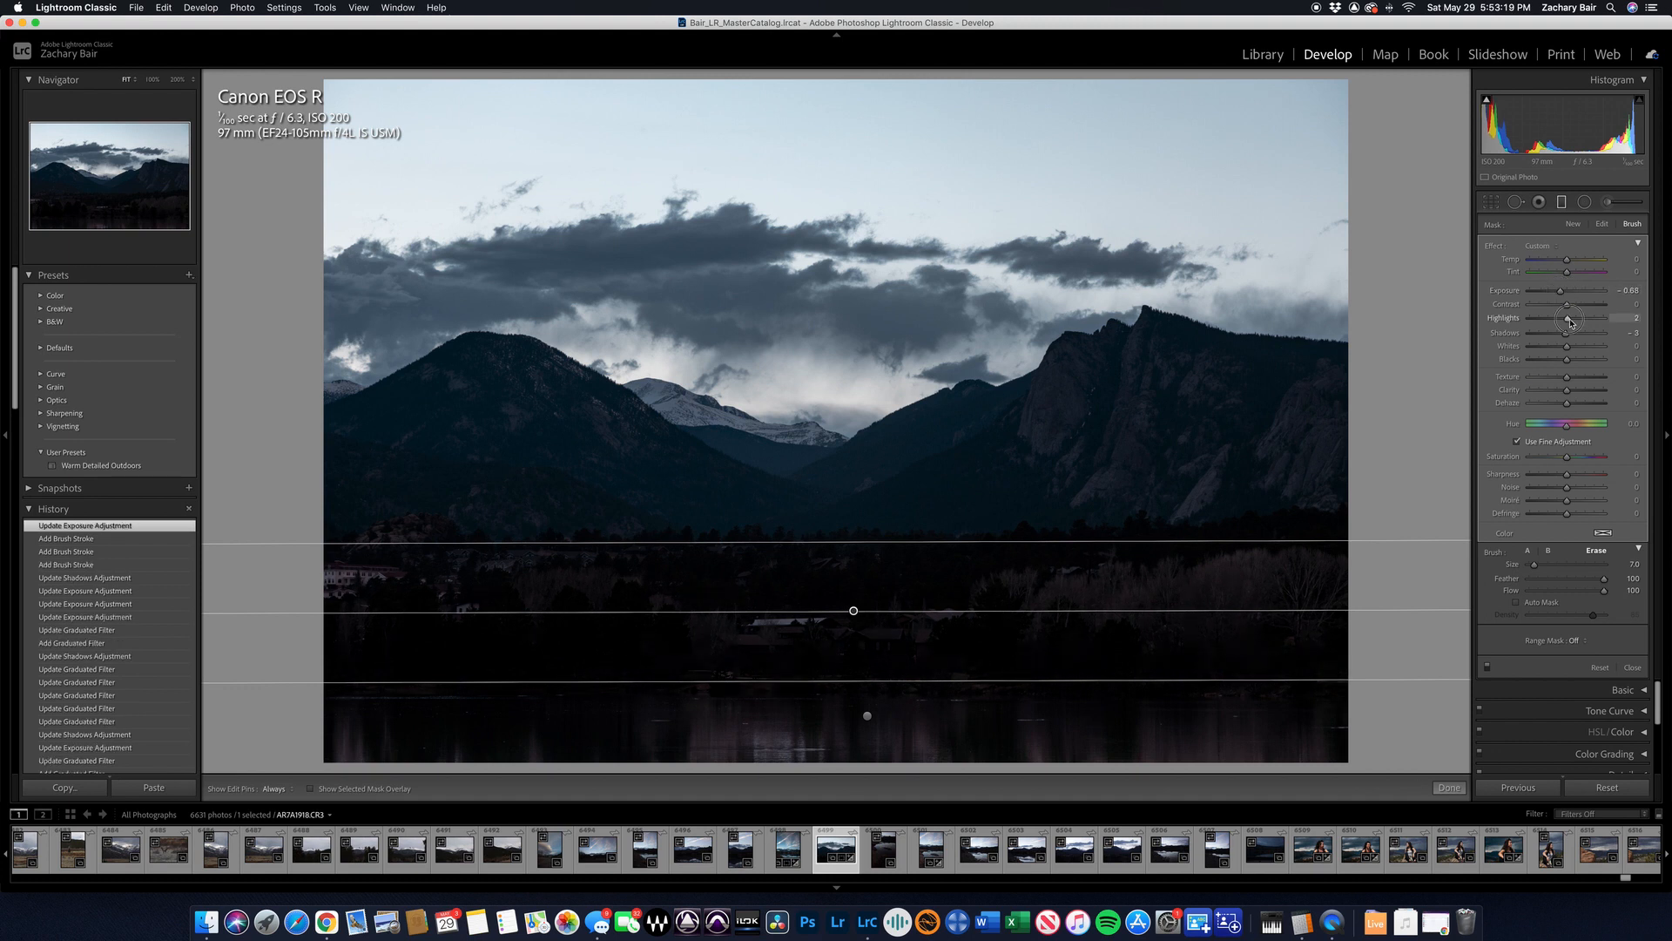
- Set the second graduated filter's highlights to 21 and whites to about 20, fine-tune its exposure, and finish editing it
{"action": "left_click_drag", "start_coordinate": [1576, 321], "coordinate": [1572, 319]}
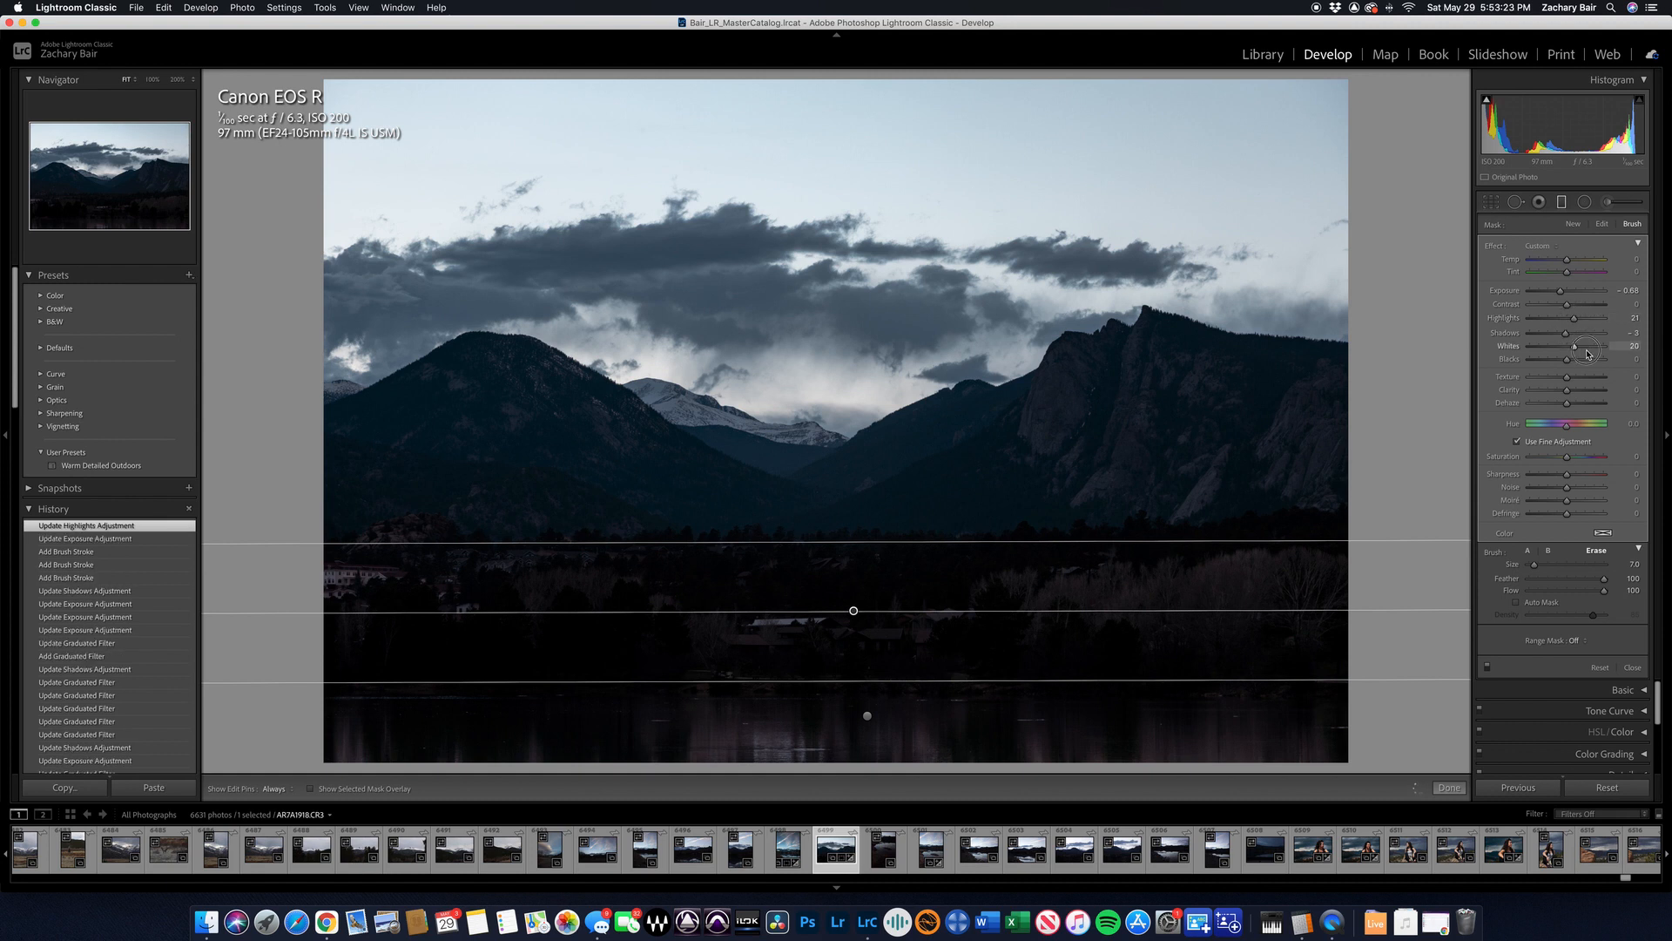
{"action": "left_click_drag", "start_coordinate": [1581, 353], "coordinate": [1580, 351]}
{"action": "left_click_drag", "start_coordinate": [1558, 295], "coordinate": [1557, 294]}
{"action": "key", "text": "Return"}
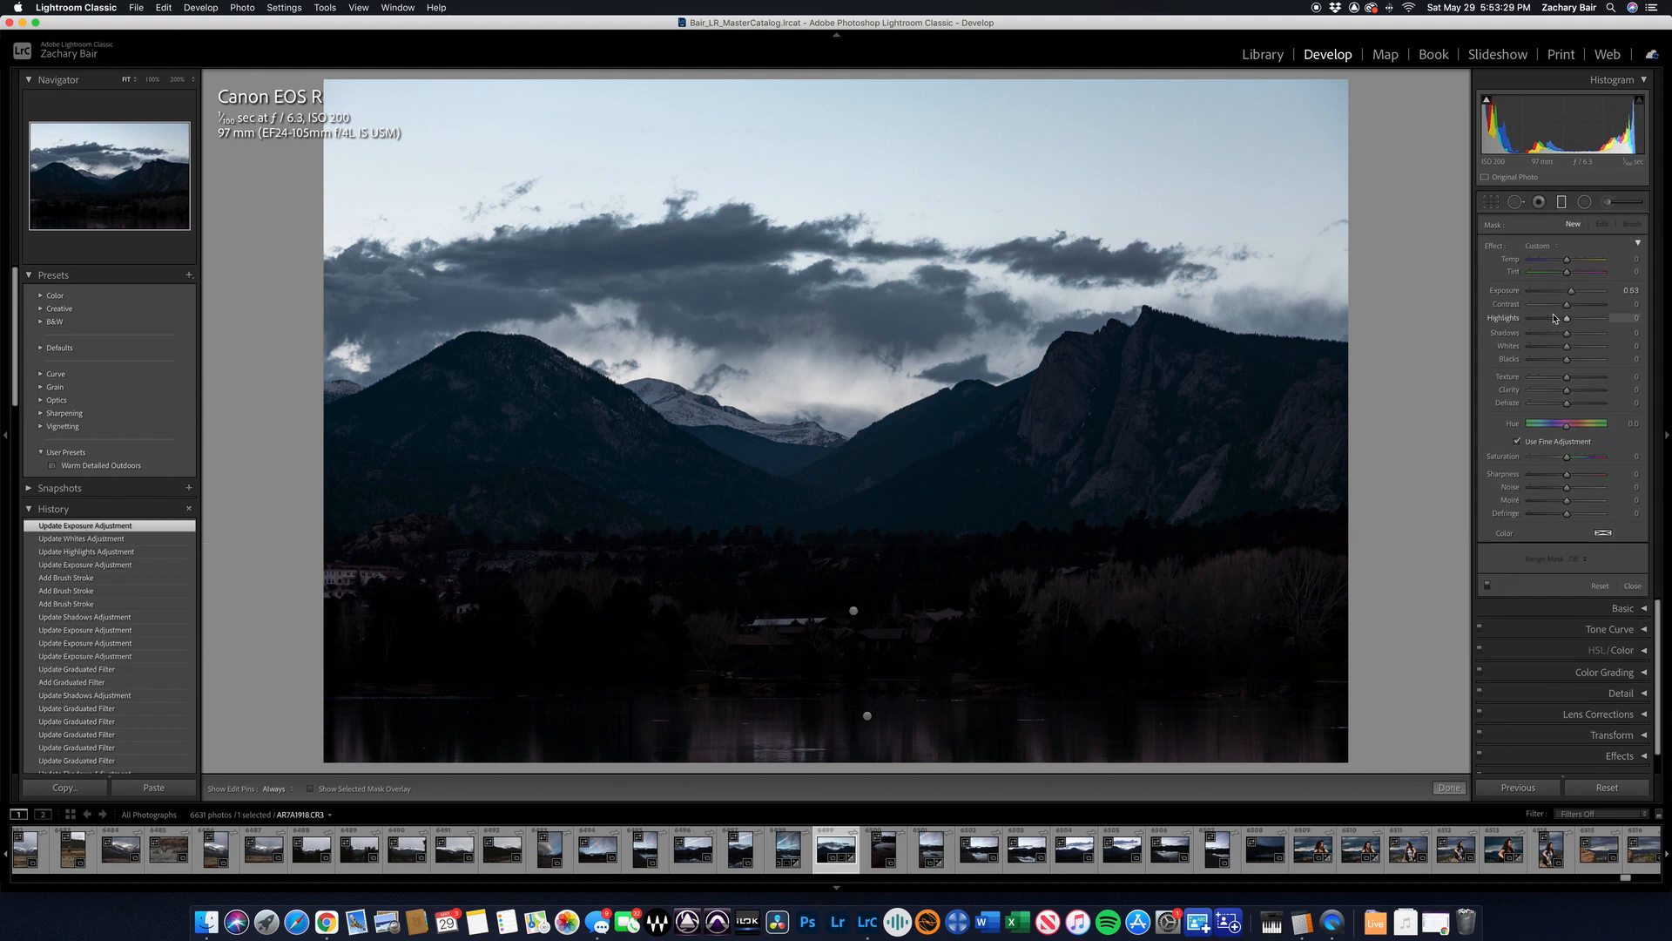
- Compare the edited photo with its unedited version while the surrounding interface is blacked out
{"action": "key", "text": "l"}
{"action": "key", "text": "l"}
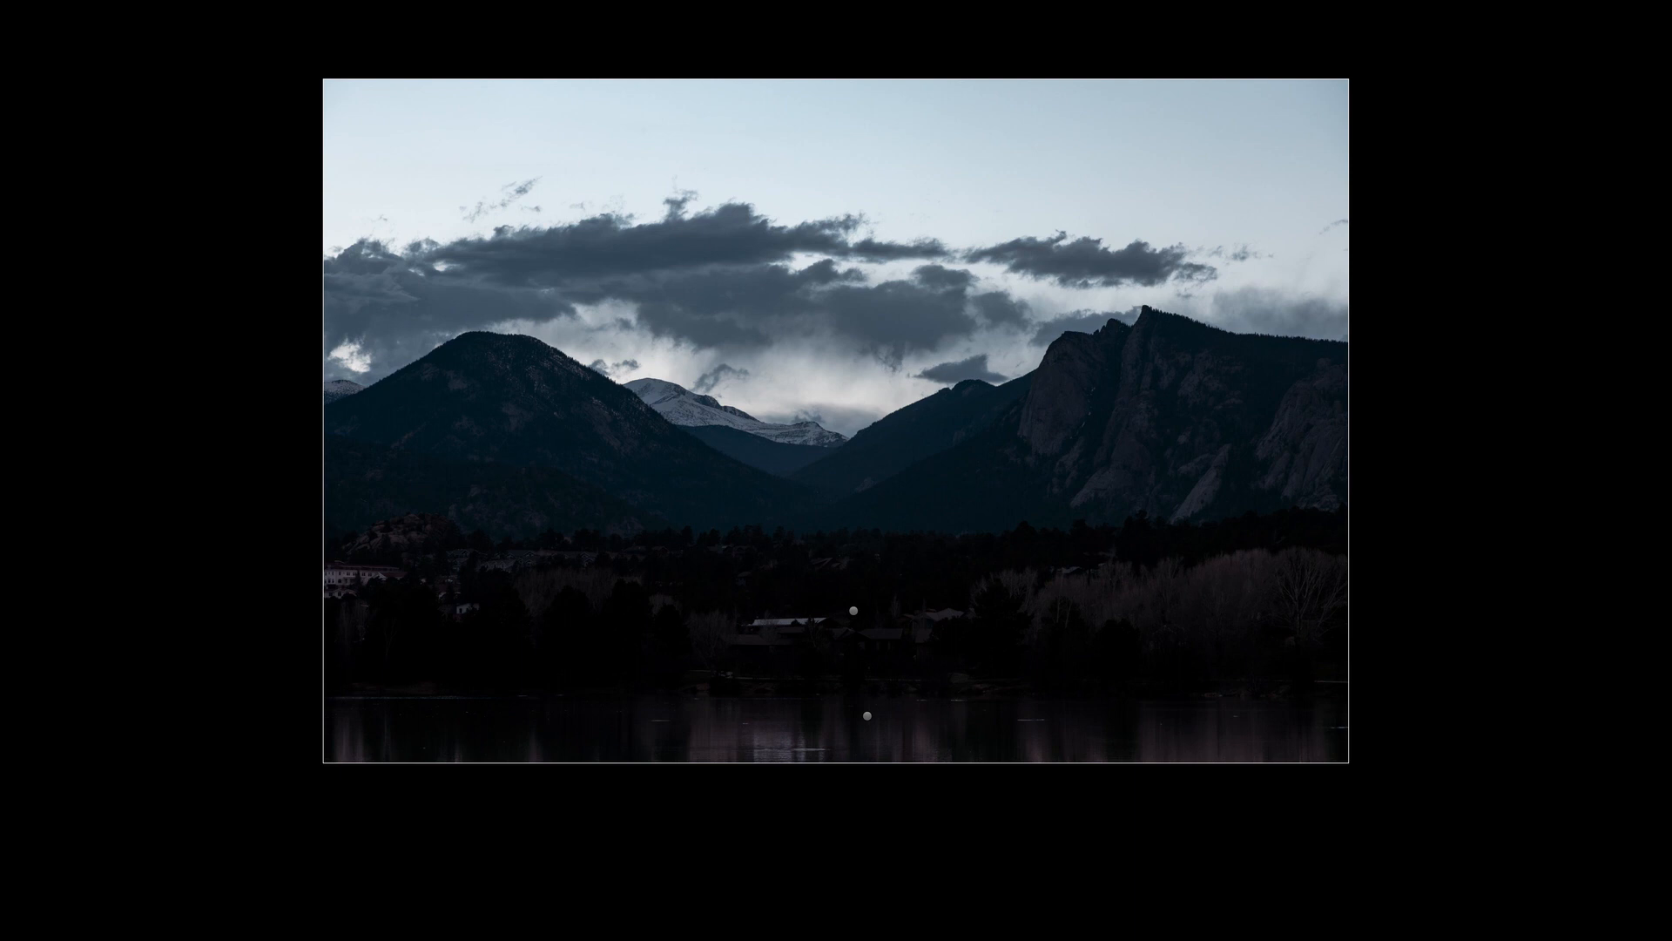
{"action": "key", "text": "backslash"}
{"action": "key", "text": "backslash"}
{"action": "key", "text": "l"}
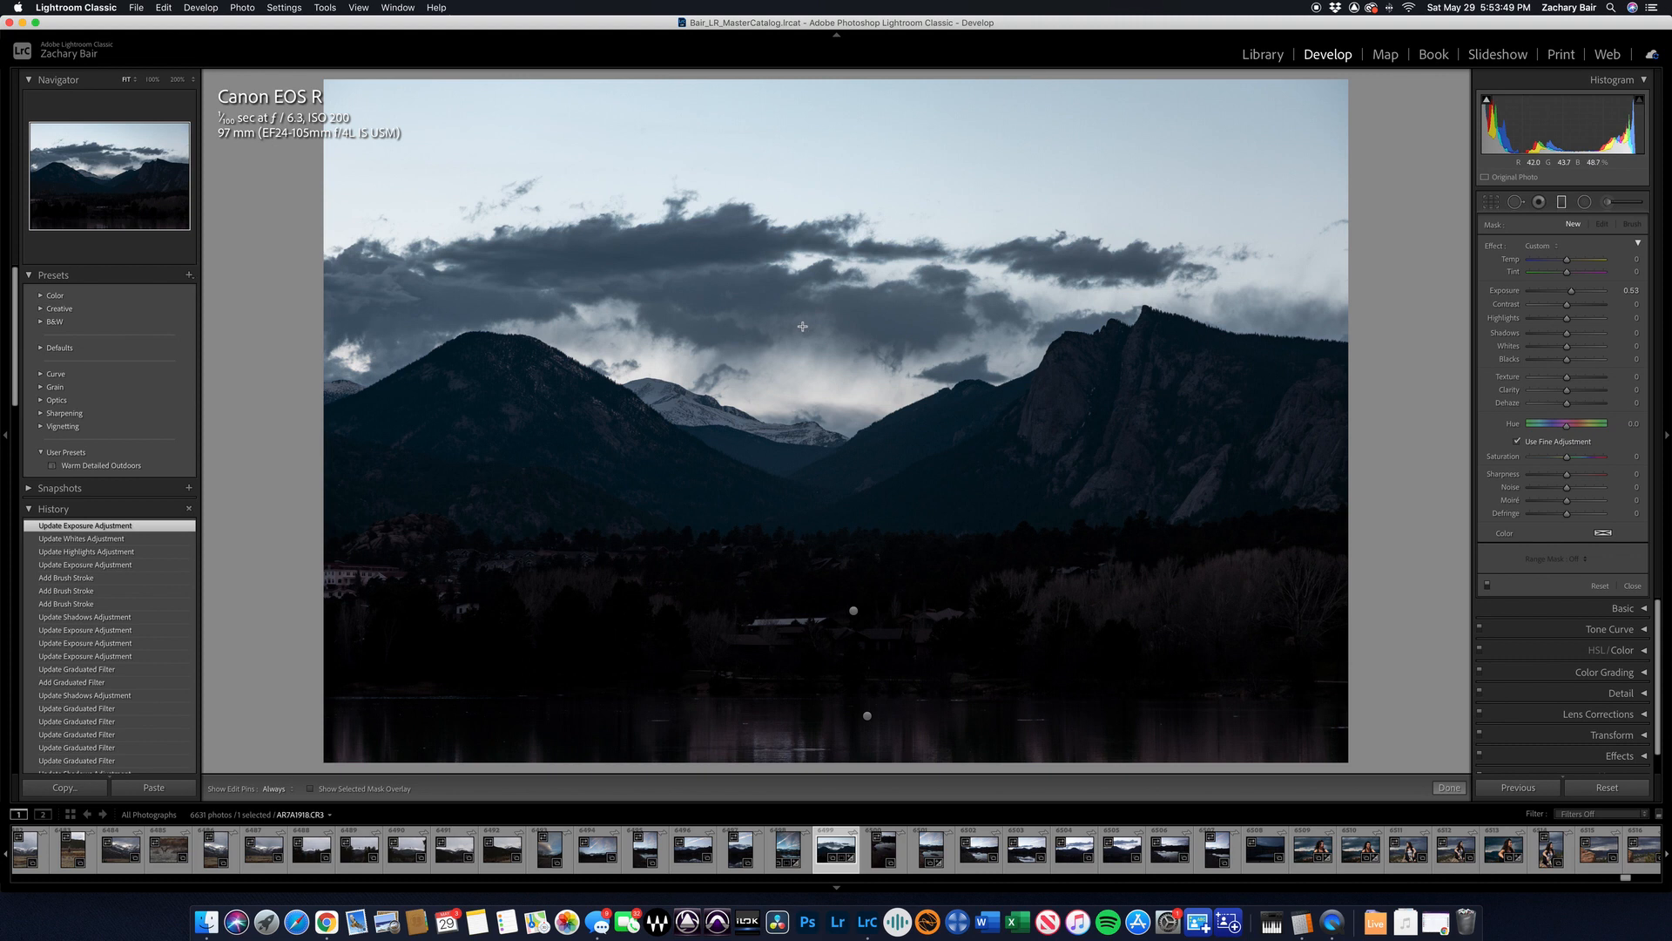
- Add a third graduated filter over the sky ending at the mountains, with exposure 0, contrast 20, shadows -18, blacks -8 and dehaze 8
{"action": "left_click_drag", "start_coordinate": [805, 320], "coordinate": [819, 365]}
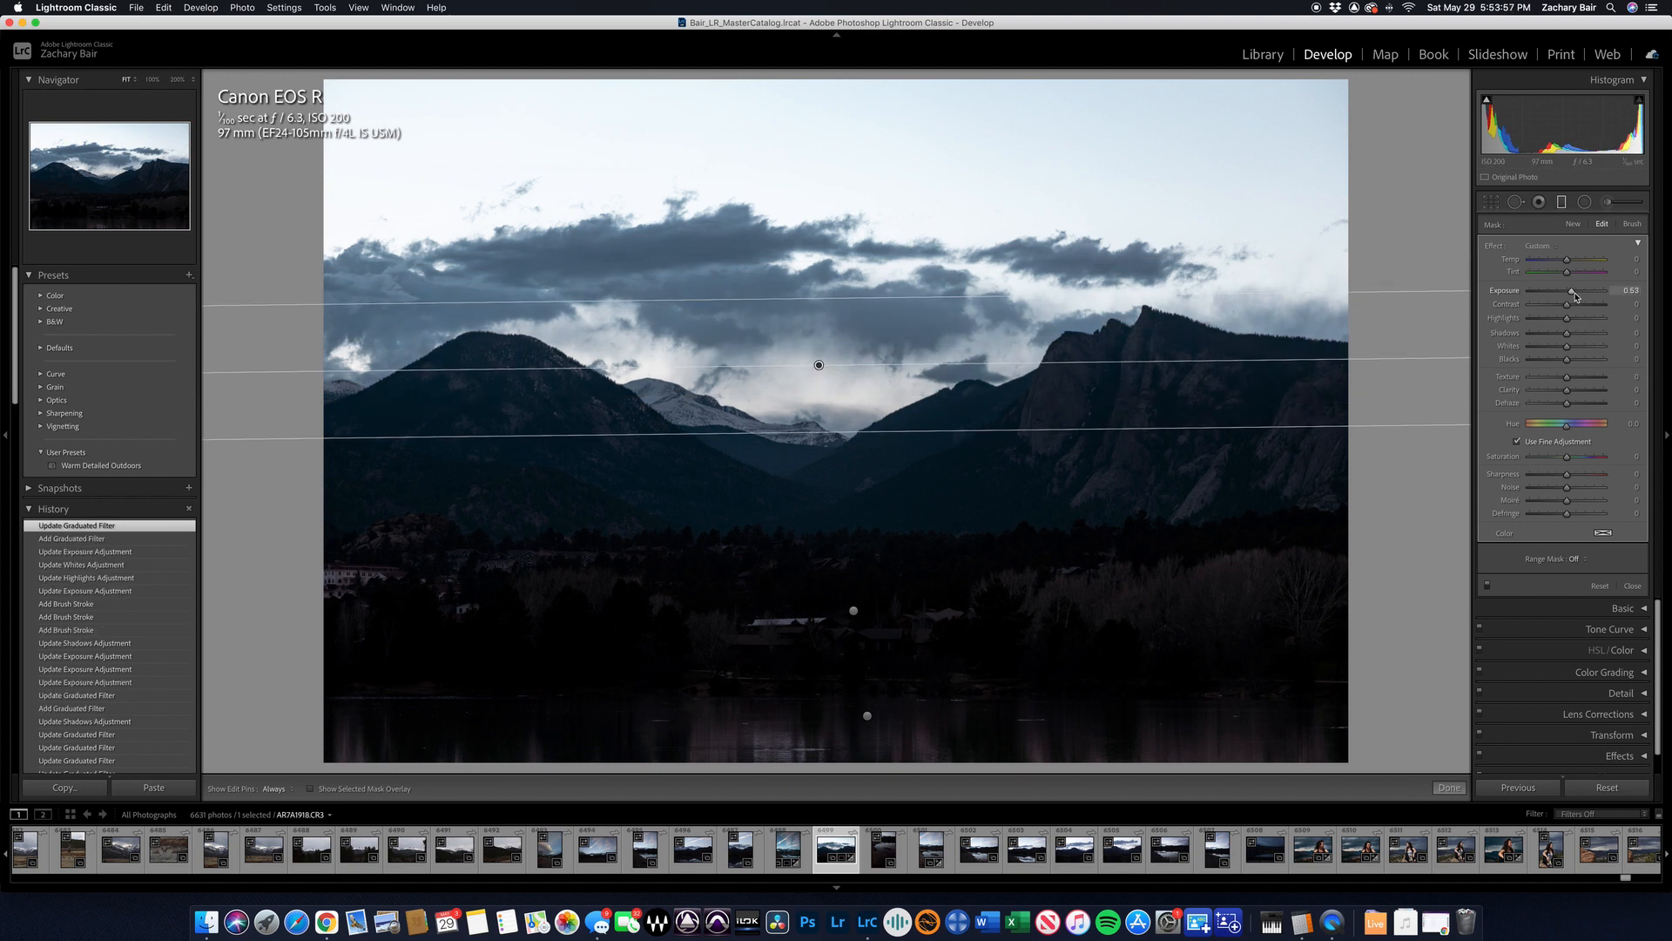
{"action": "double_click", "coordinate": [1563, 291]}
{"action": "left_click_drag", "start_coordinate": [1566, 308], "coordinate": [1570, 403]}
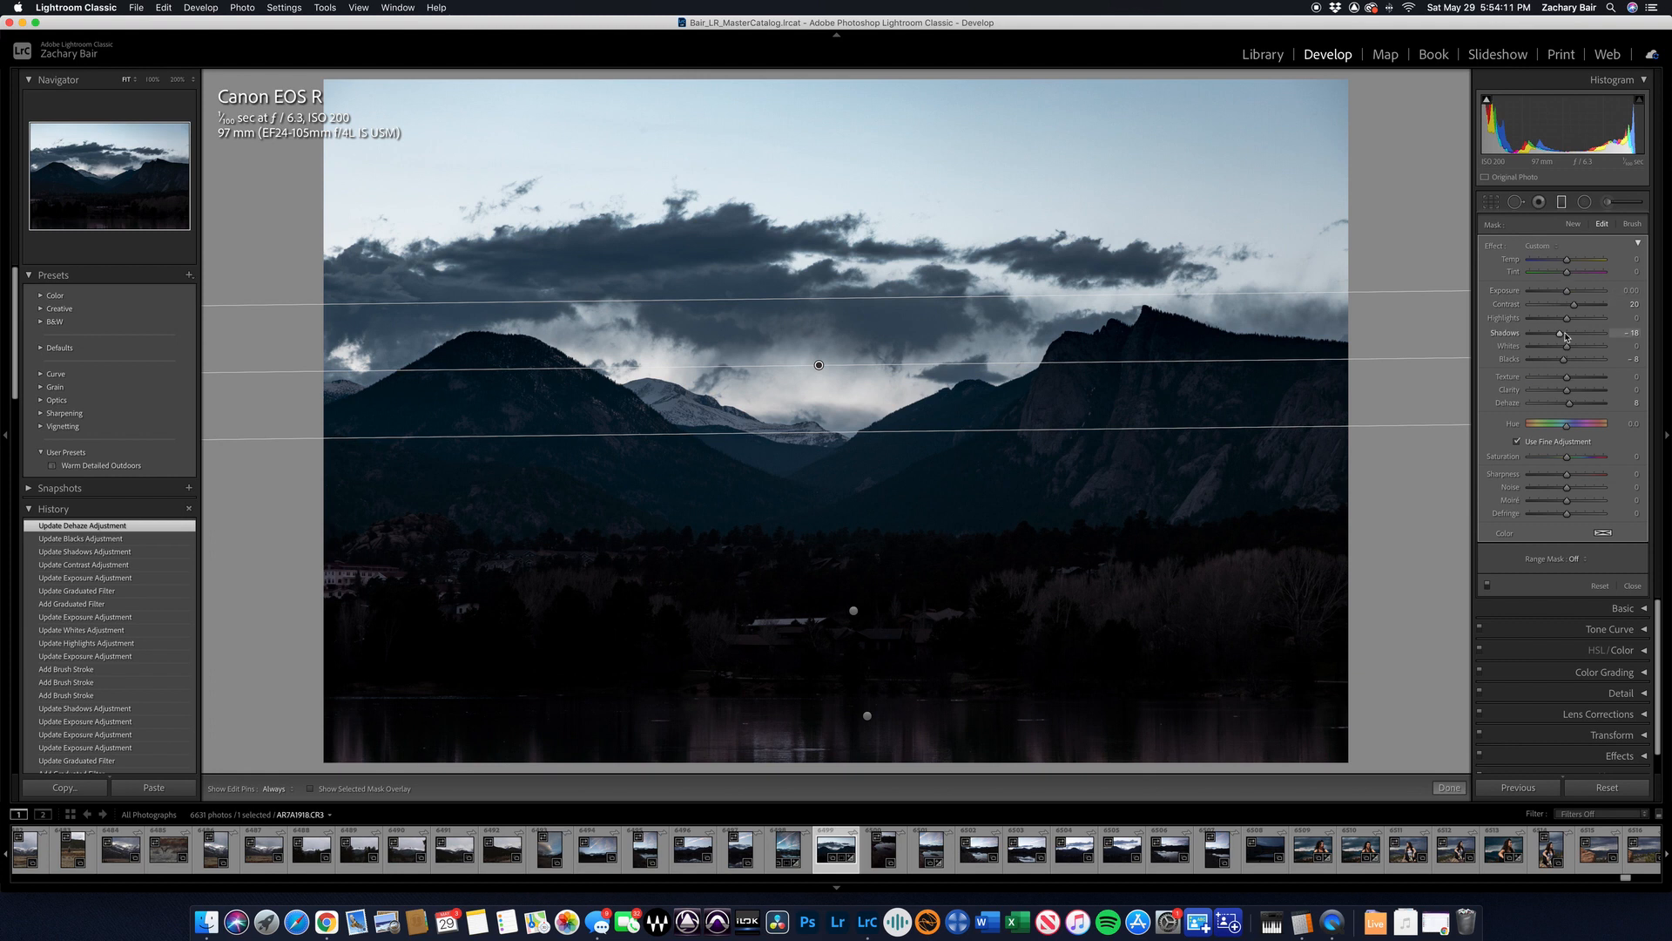
- Set the sky graduated filter's highlights to -3, whites to 12 and clarity to 10
{"action": "left_click_drag", "start_coordinate": [1567, 319], "coordinate": [1573, 395]}
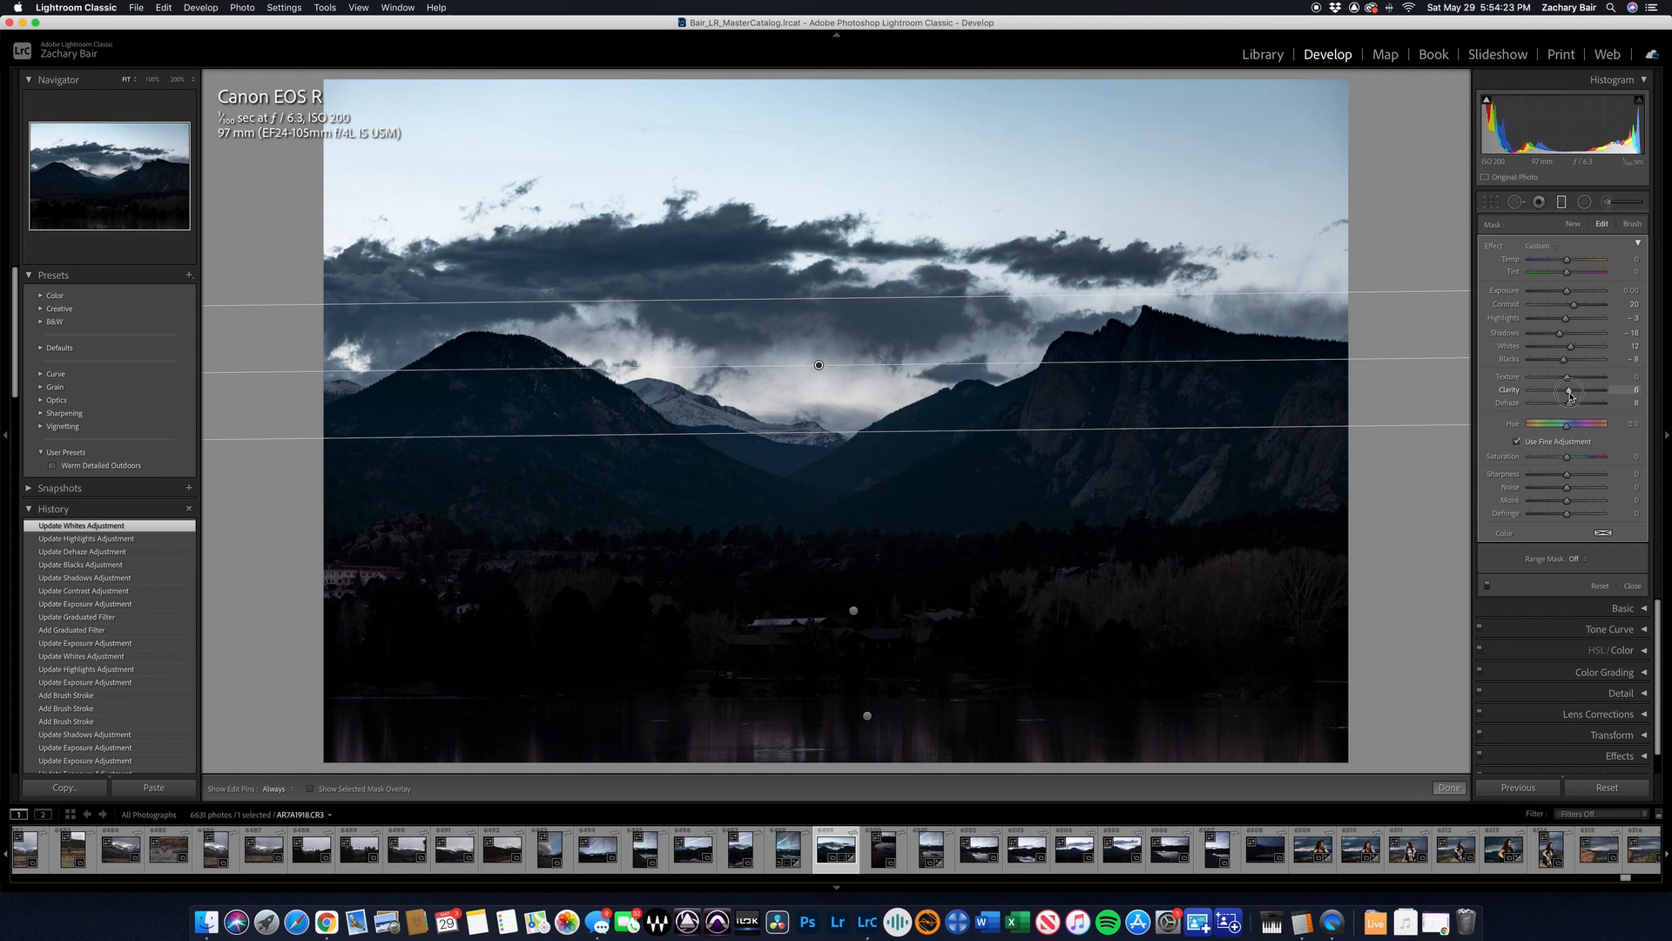
{"action": "left_click_drag", "start_coordinate": [1572, 395], "coordinate": [1572, 396]}
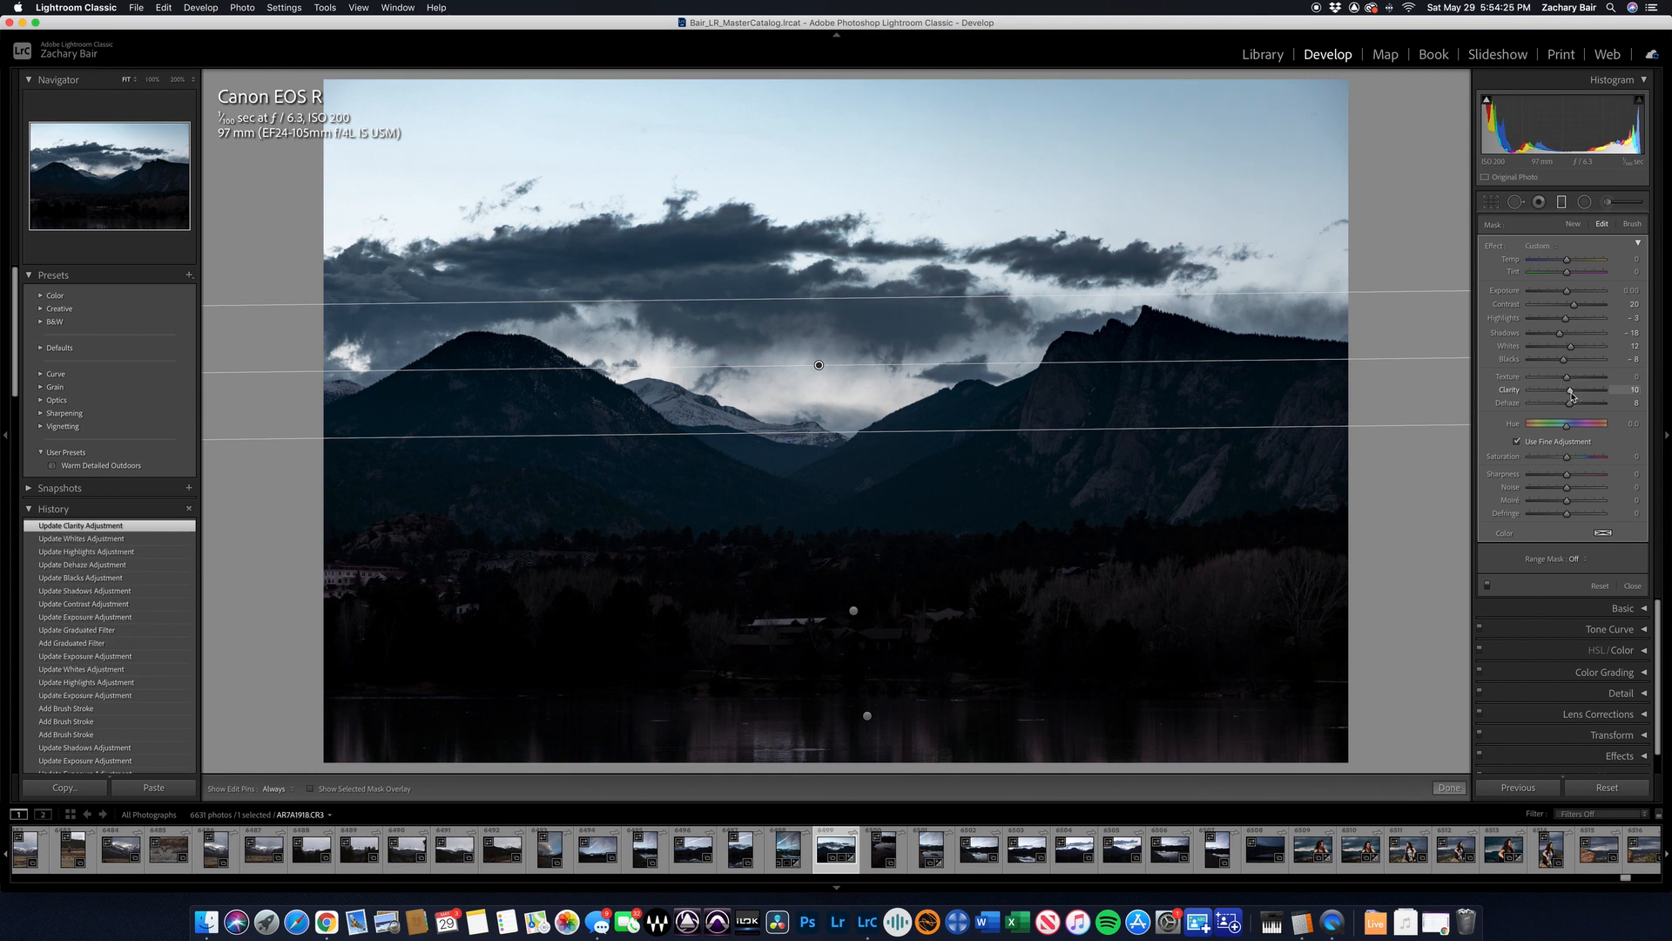
- Erase the sky filter's mask from the left face of the right-hand mountain with an erase brush of size 7.0
{"action": "left_click", "coordinate": [1632, 225]}
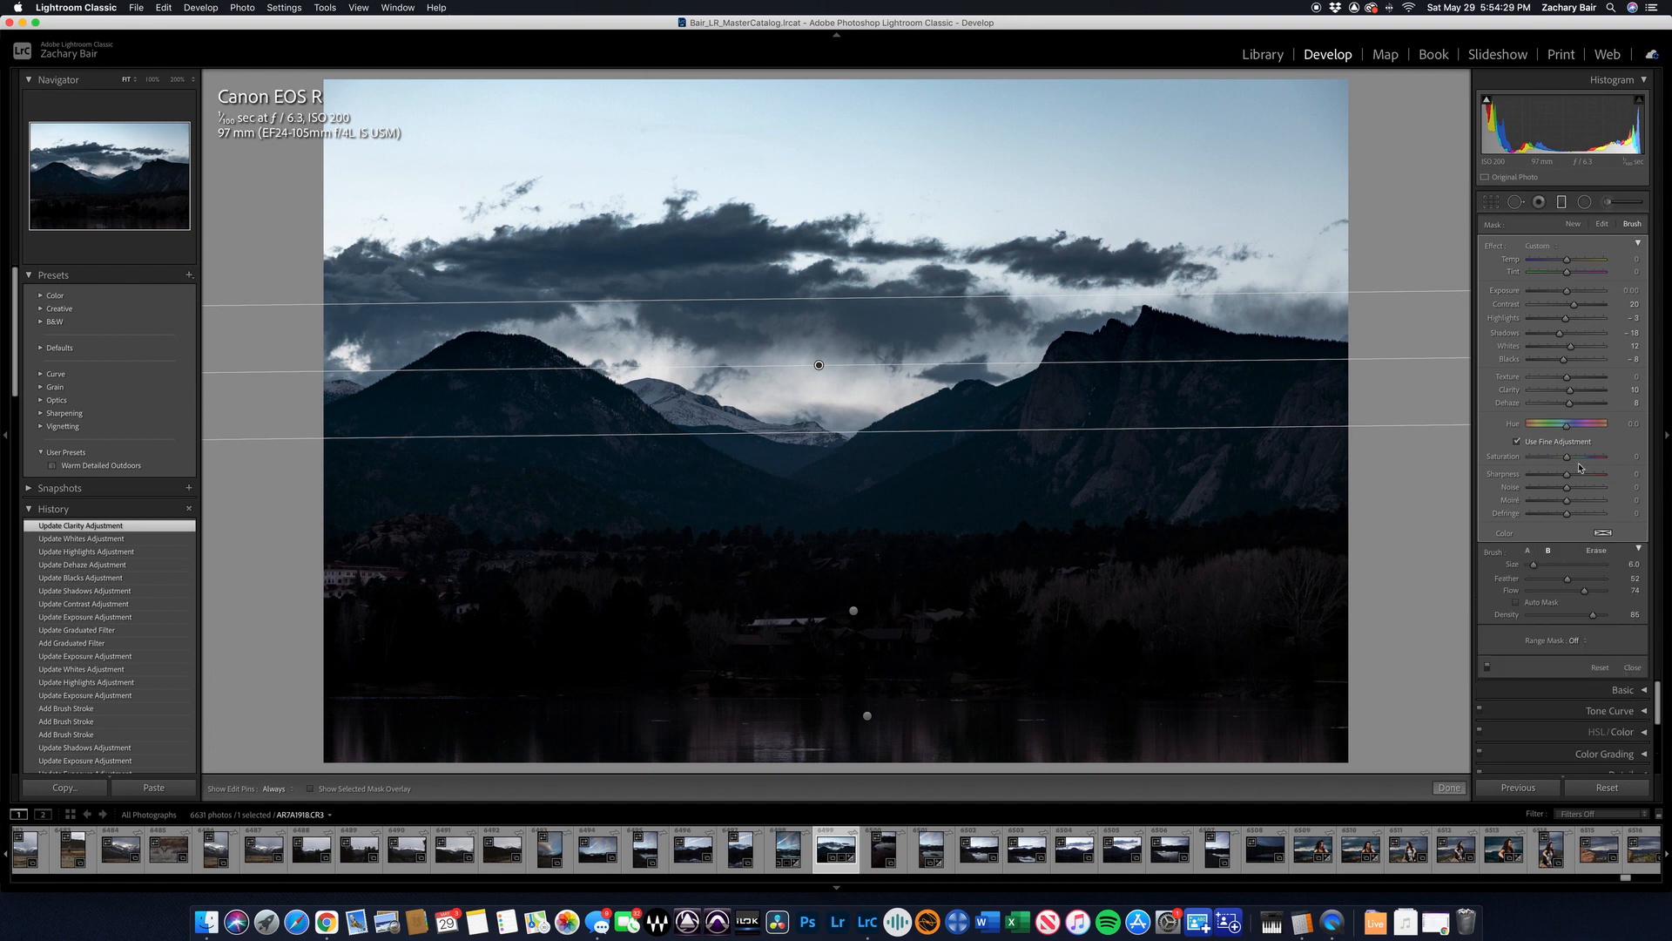
{"action": "left_click", "coordinate": [1593, 551]}
{"action": "key", "text": "h"}
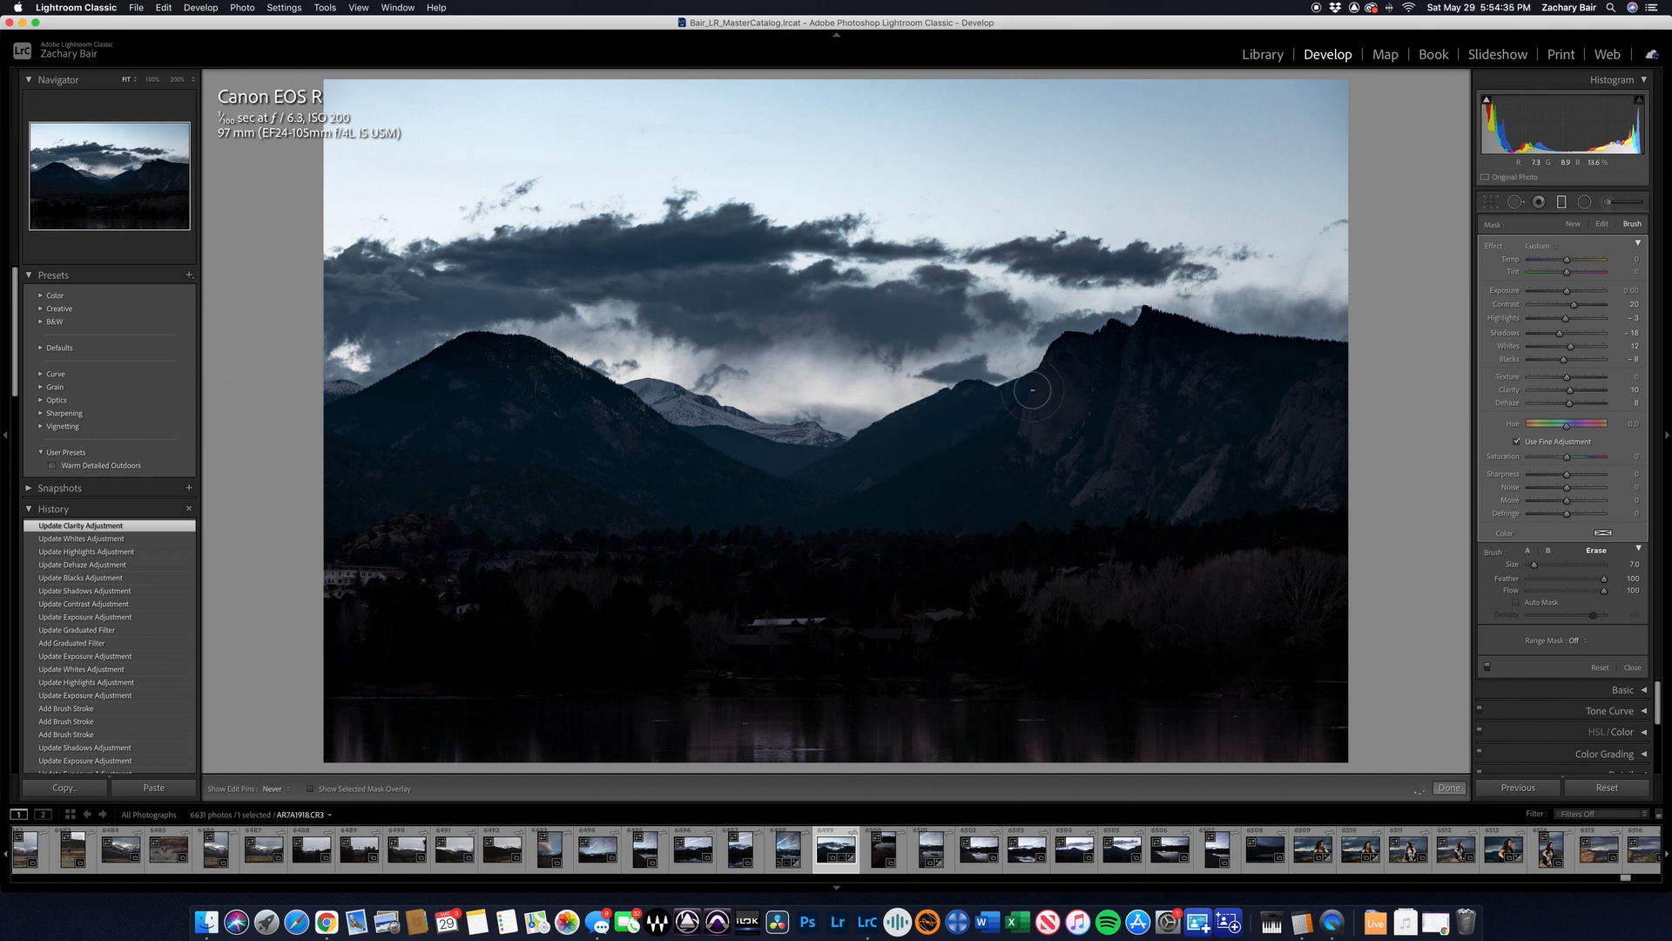
{"action": "left_click_drag", "start_coordinate": [1070, 350], "coordinate": [1118, 353]}
- Erase the sky filter's mask around the right-hand mountain's summit, reducing the erase brush to 4.0 and then 2.0
{"action": "key", "text": "bracketleft"}
{"action": "key", "text": "bracketleft"}
{"action": "key", "text": "h"}
{"action": "key", "text": "h"}
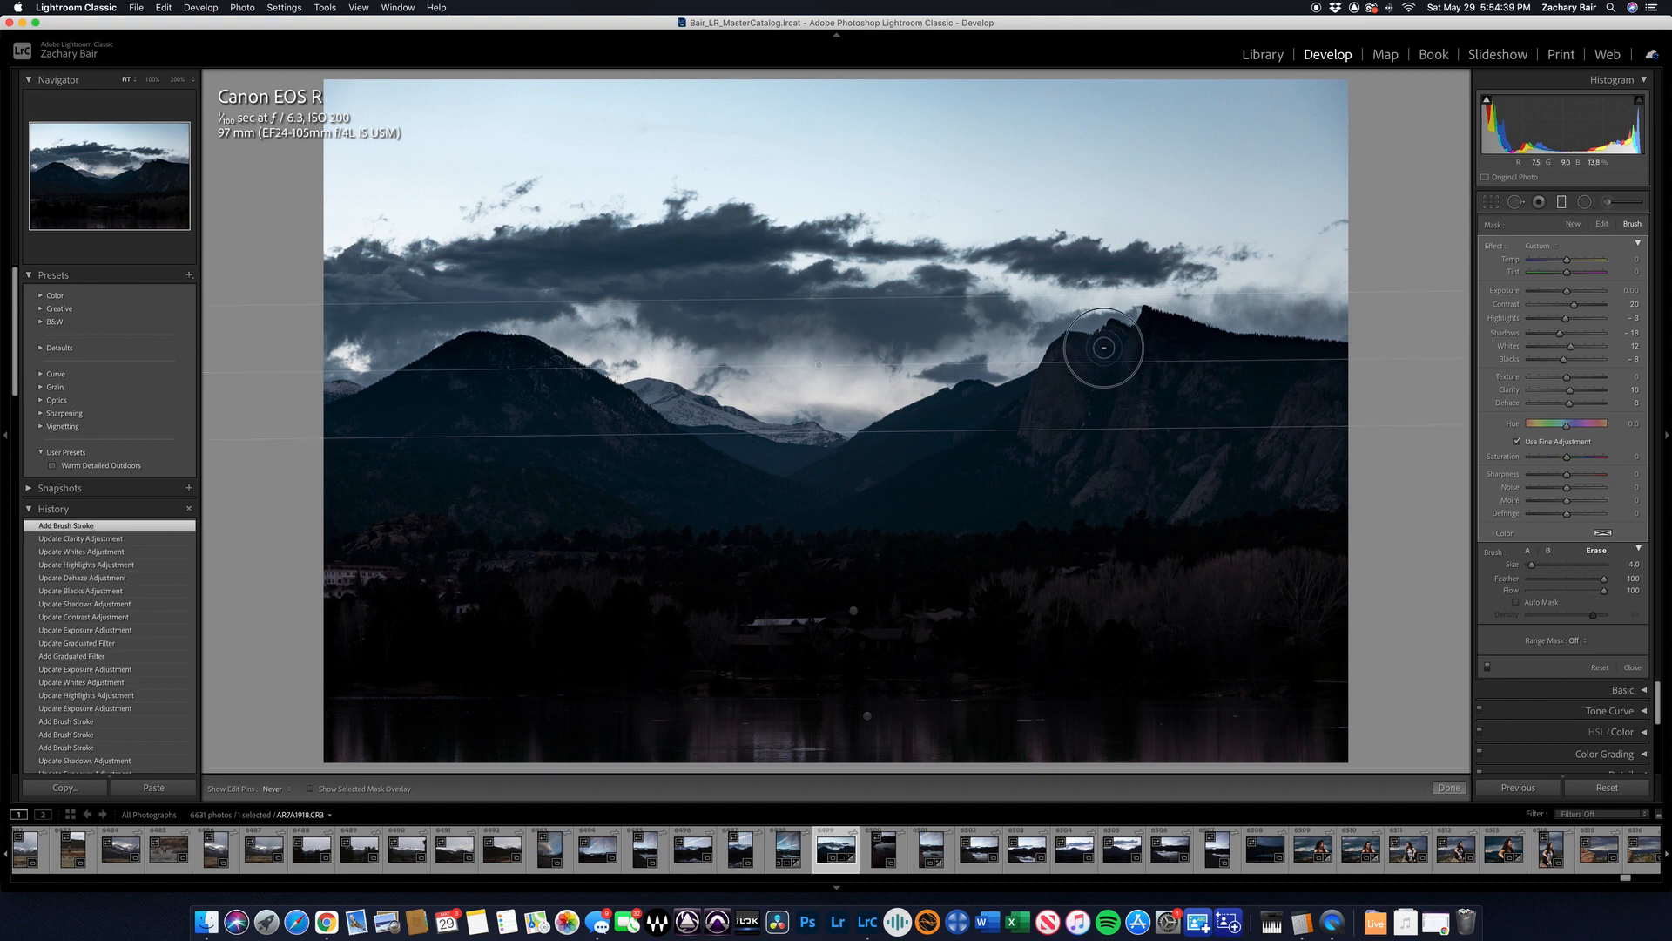
{"action": "left_click_drag", "start_coordinate": [1141, 344], "coordinate": [1151, 339]}
{"action": "key", "text": "bracketleft"}
{"action": "key", "text": "bracketleft"}
{"action": "key", "text": "h"}
{"action": "key", "text": "h"}
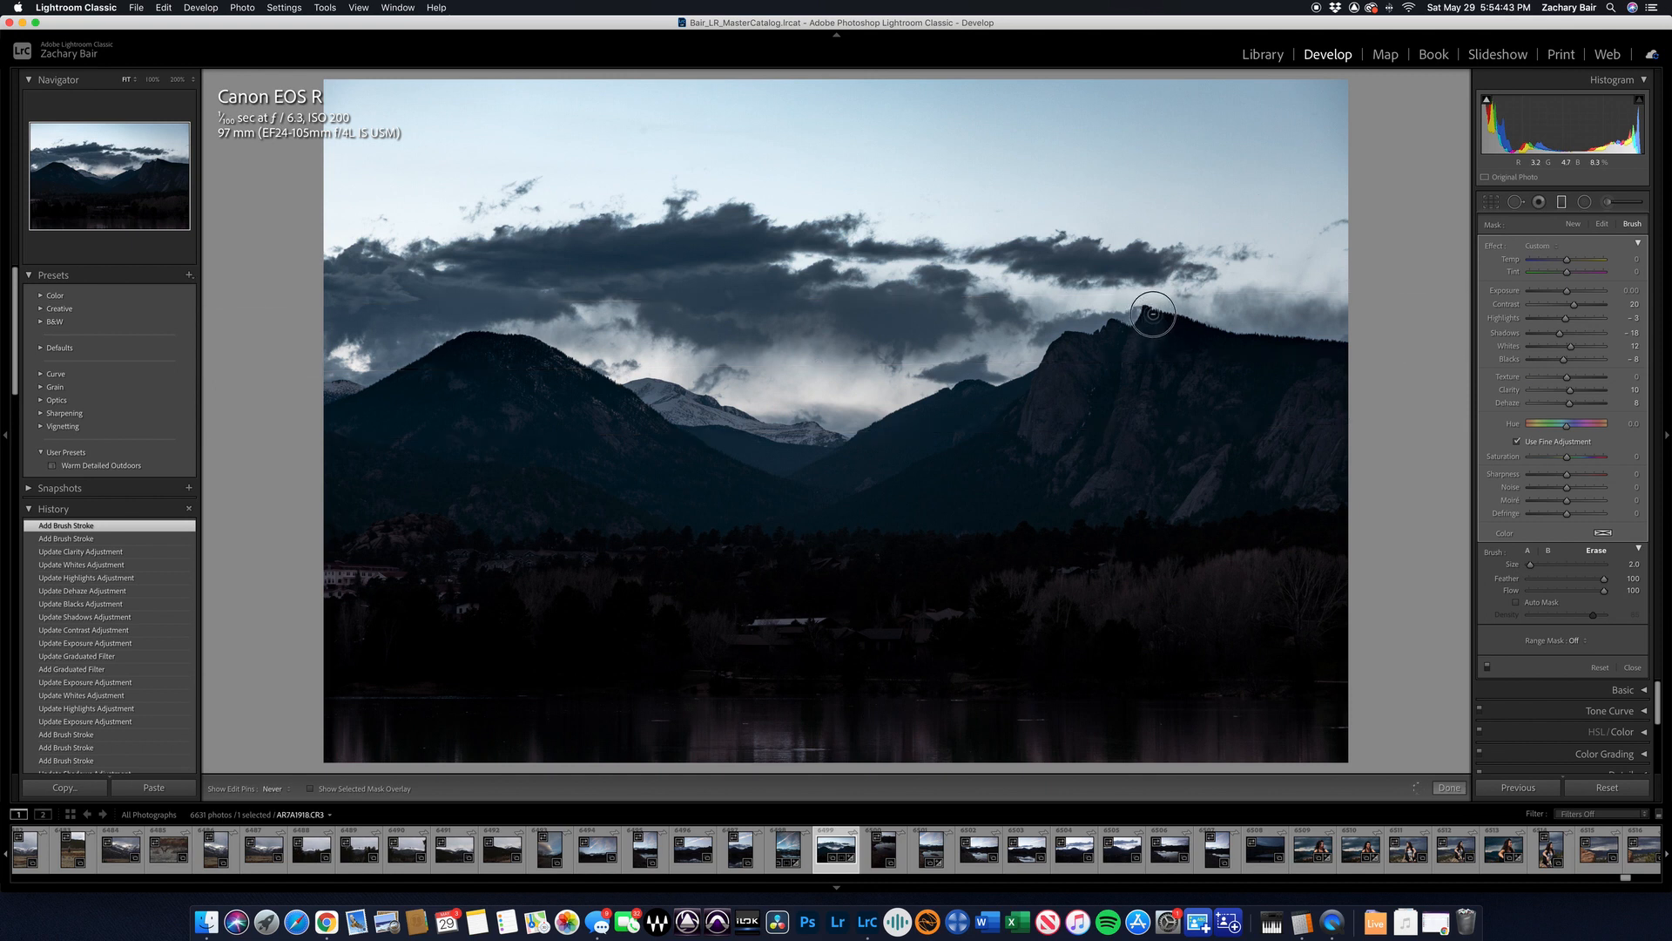
{"action": "left_click", "coordinate": [1163, 364]}
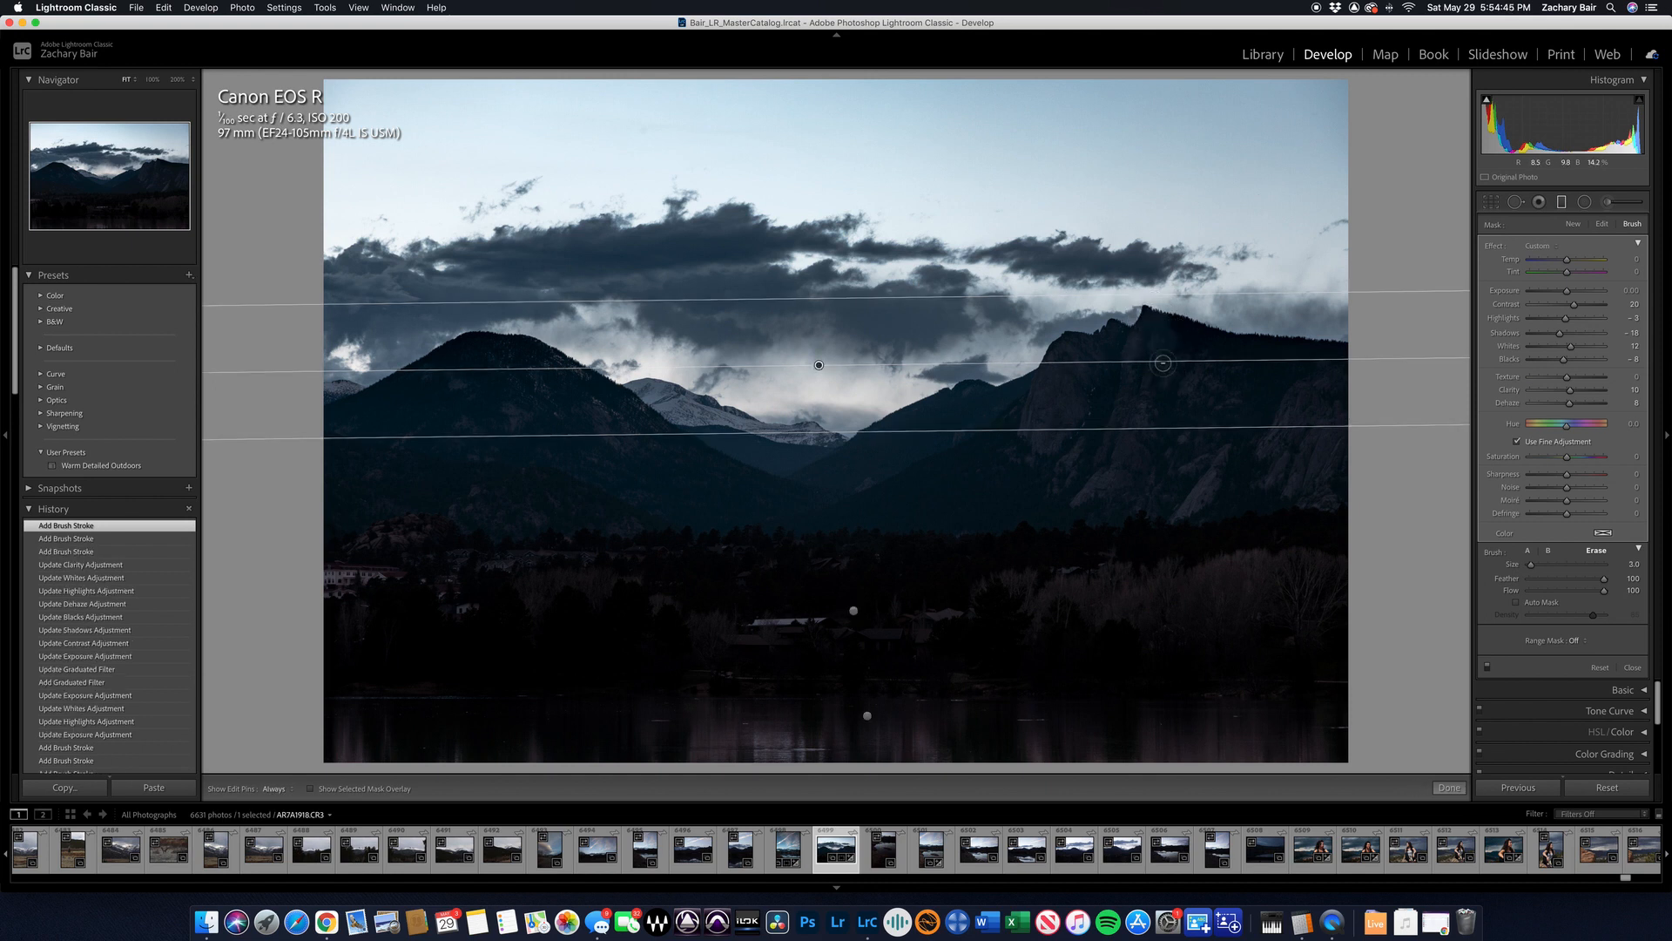
- Erase the sky filter's mask from the right-hand mountain's far slope with a larger brush, and along its ridge at size 2.0
{"action": "key", "text": "bracketright"}
{"action": "key", "text": "bracketright"}
{"action": "key", "text": "bracketright"}
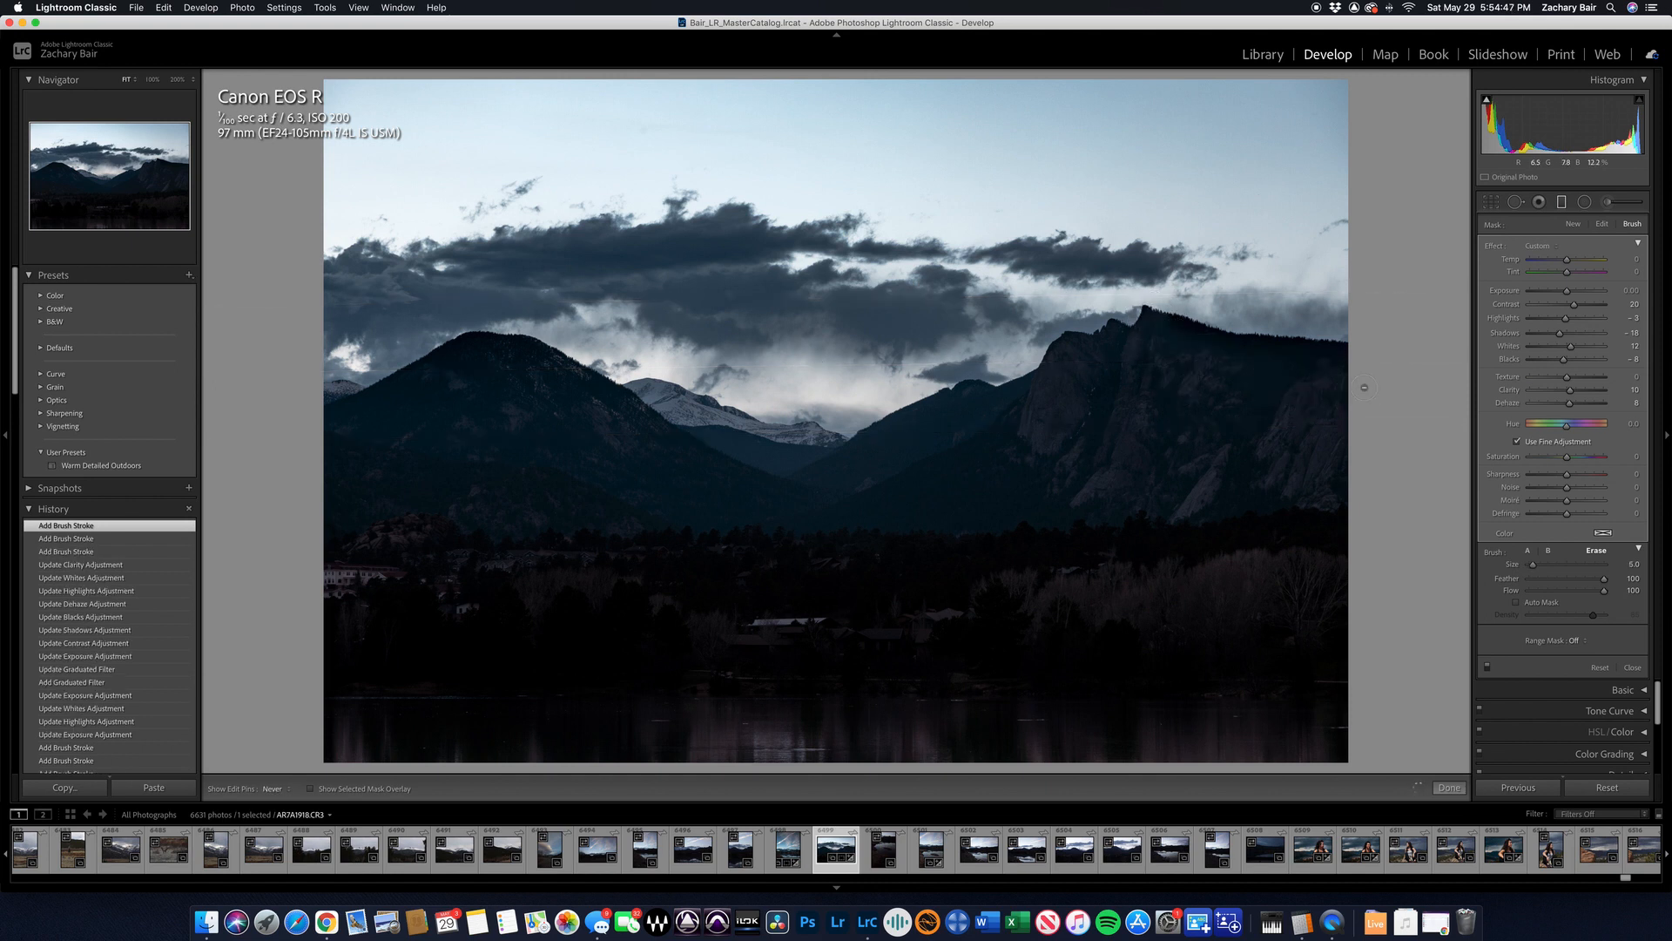
{"action": "left_click", "coordinate": [1254, 363]}
{"action": "key", "text": "bracketleft"}
{"action": "key", "text": "bracketleft"}
{"action": "key", "text": "bracketleft"}
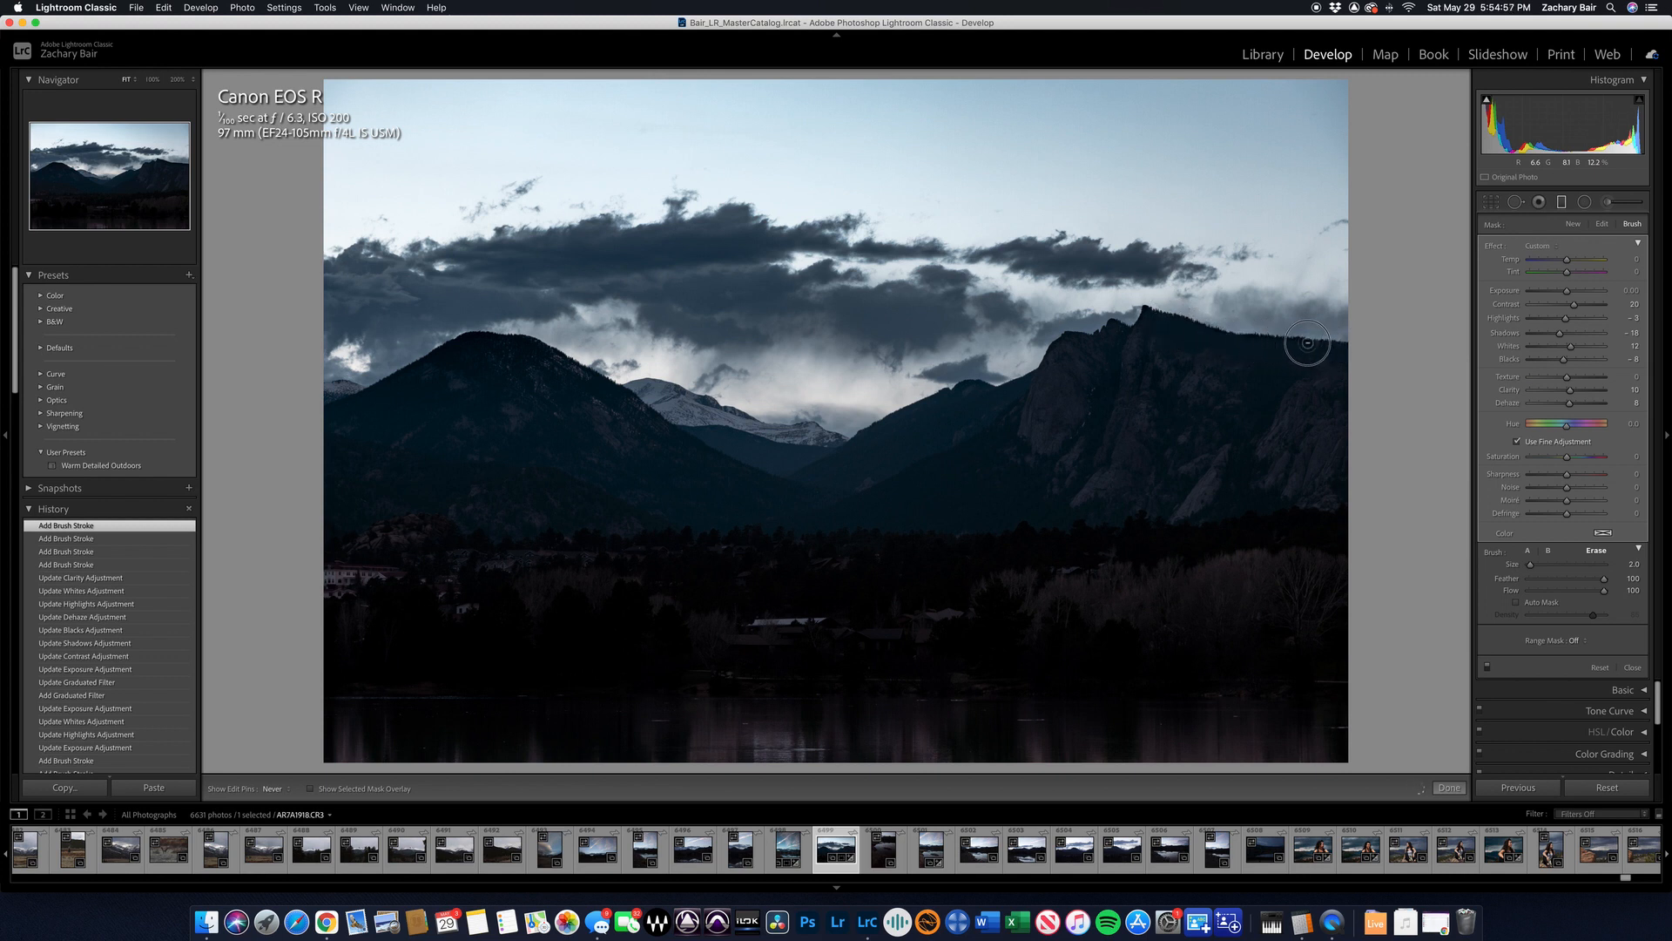
{"action": "mouse_move", "coordinate": [1215, 329]}
{"action": "left_mouse_down"}
{"action": "mouse_move", "coordinate": [1152, 312]}
{"action": "mouse_move", "coordinate": [1188, 331]}
{"action": "left_mouse_up"}
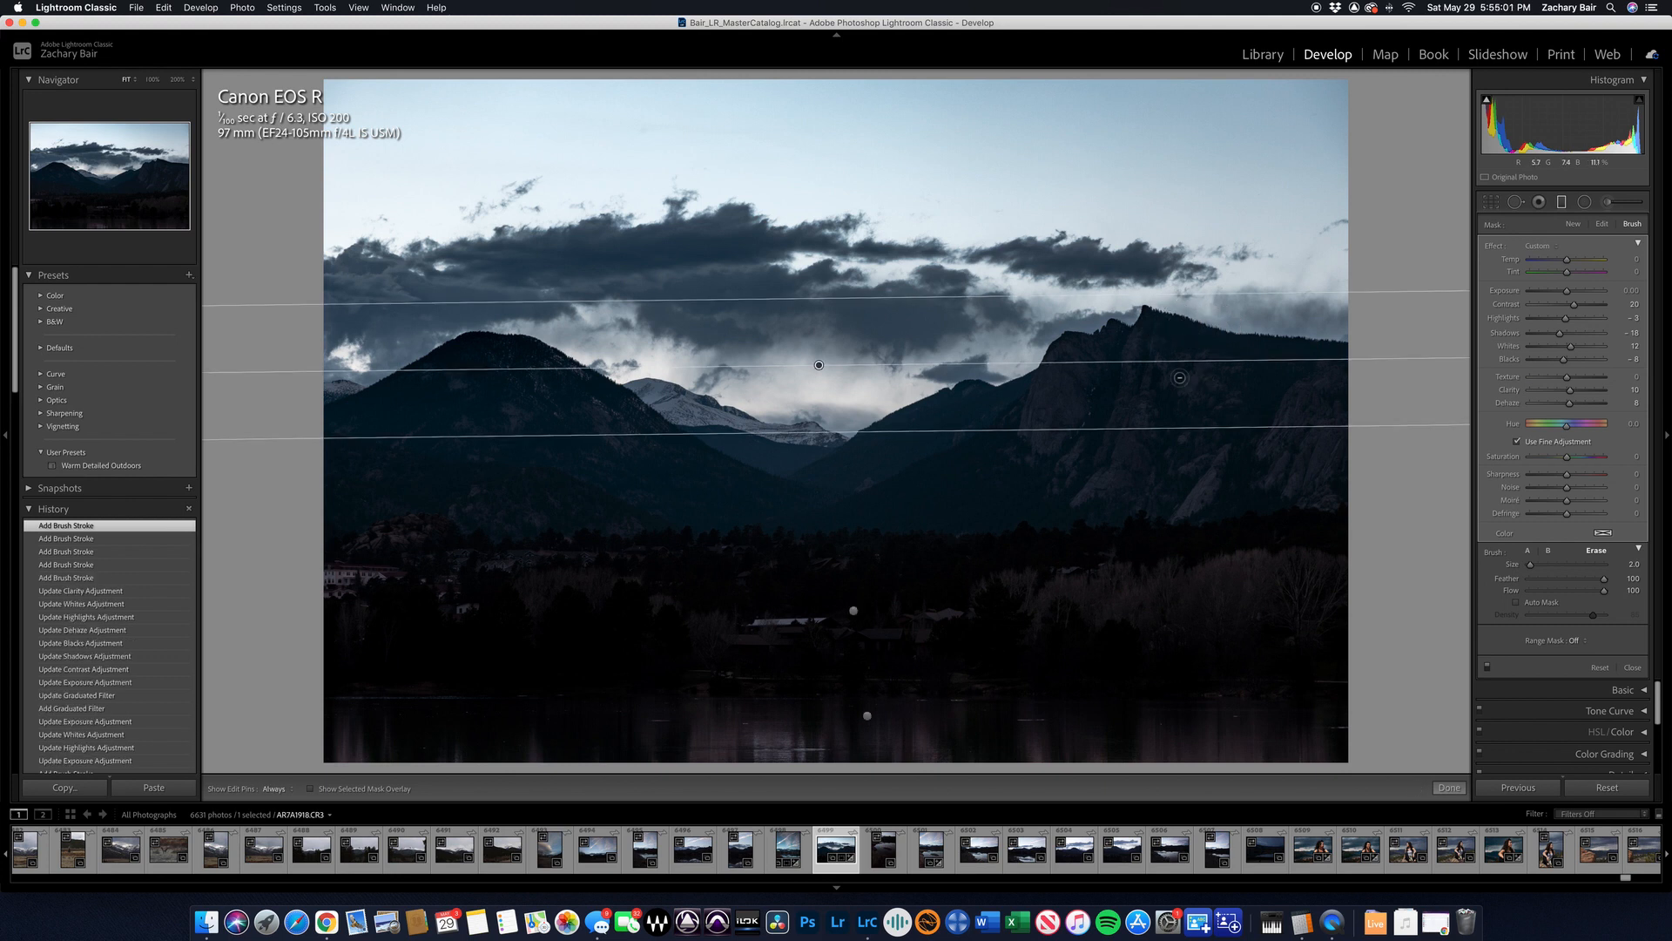
- Erase the sky filter's mask from the slope beside the central valley and, at brush size 8.0, from the left-hand mountain's body
{"action": "mouse_move", "coordinate": [981, 391]}
{"action": "left_mouse_down"}
{"action": "mouse_move", "coordinate": [853, 461]}
{"action": "mouse_move", "coordinate": [815, 454]}
{"action": "left_mouse_up"}
{"action": "key", "text": "bracketright"}
{"action": "key", "text": "h"}
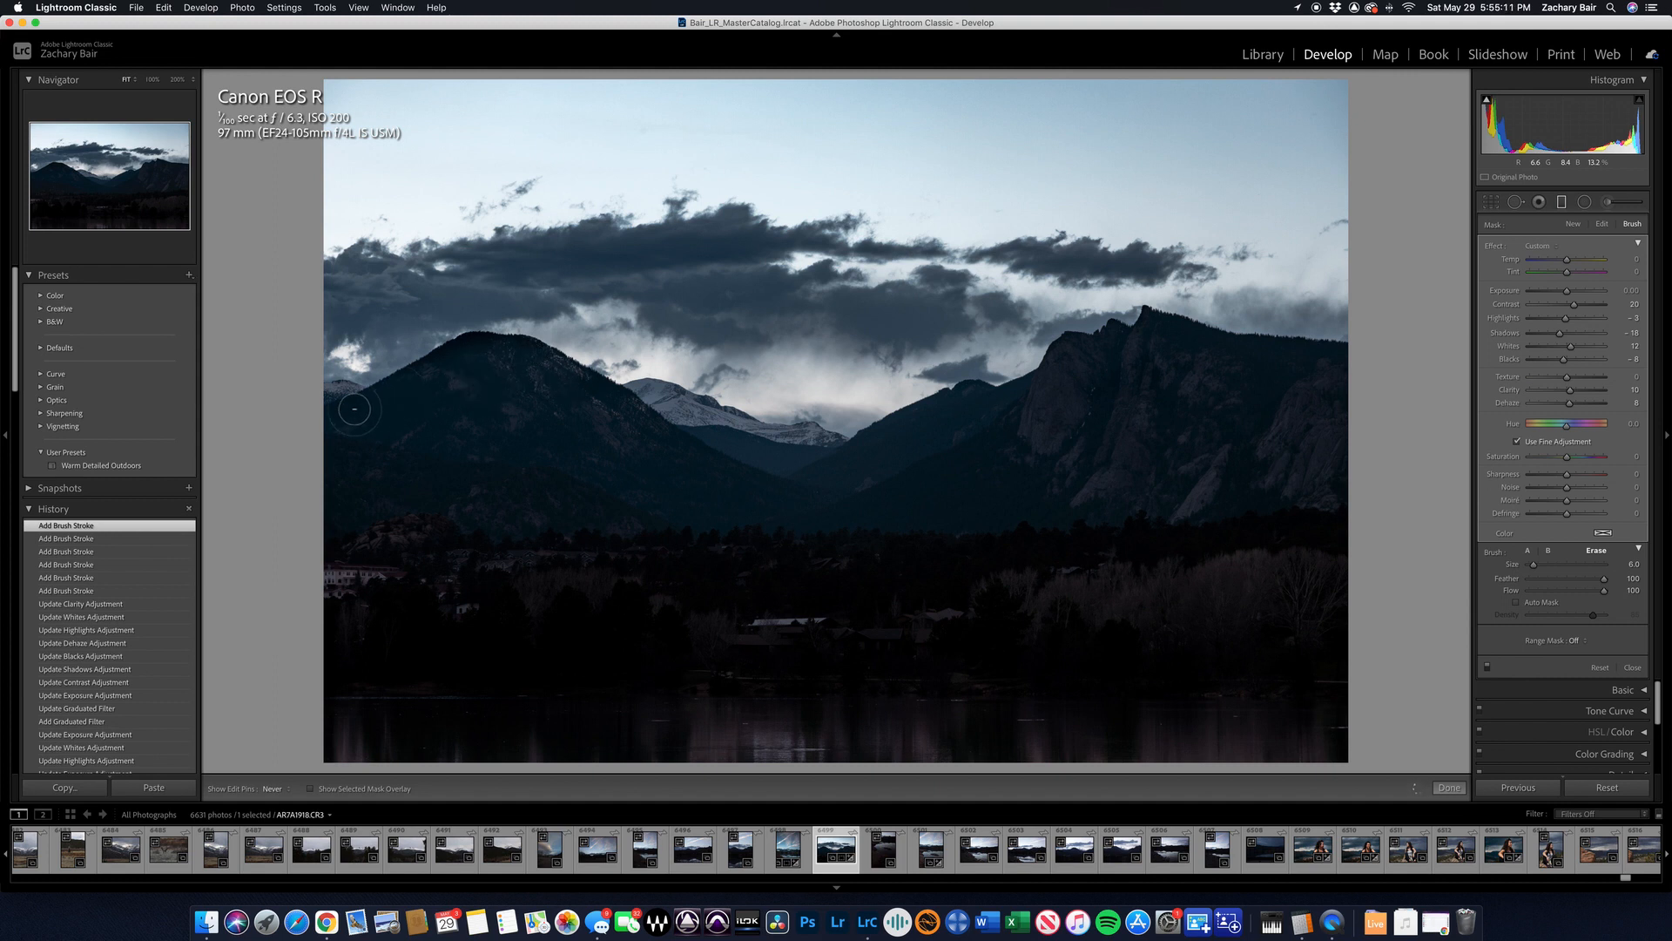
{"action": "left_click_drag", "start_coordinate": [370, 419], "coordinate": [470, 425]}
{"action": "key", "text": "h"}
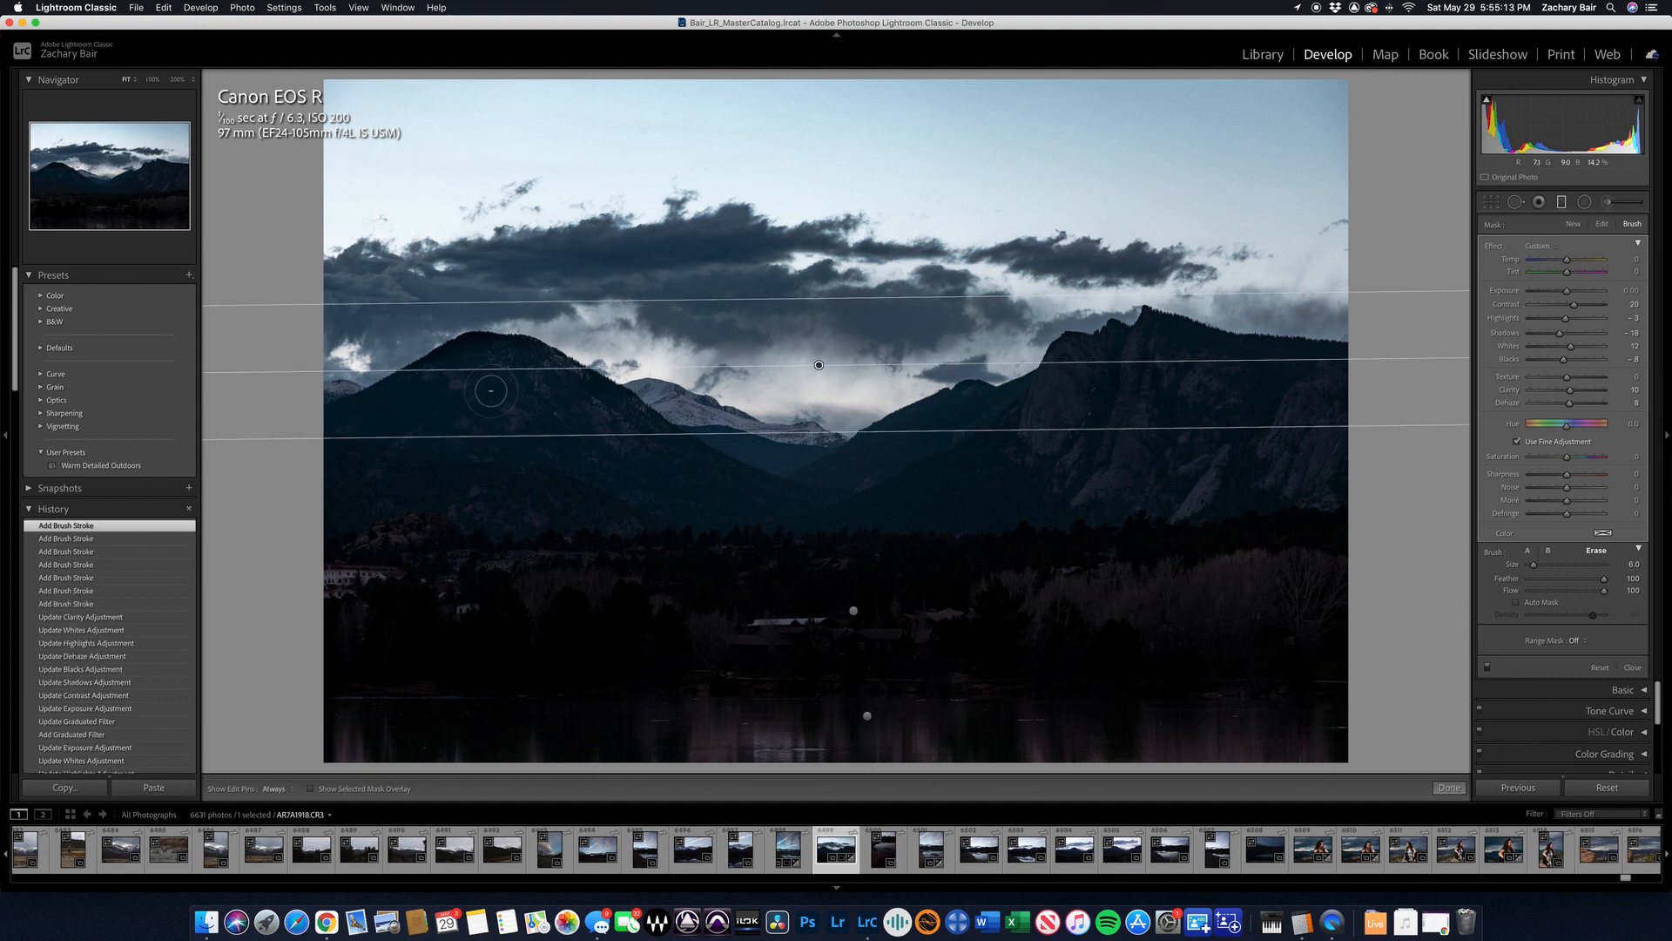
- Erase the sky filter's mask along the left-hand mountain's ridge and summit with an erase brush of size 2.0
{"action": "key", "text": "]"}
{"action": "key", "text": "h"}
{"action": "left_click_drag", "start_coordinate": [411, 369], "coordinate": [453, 344]}
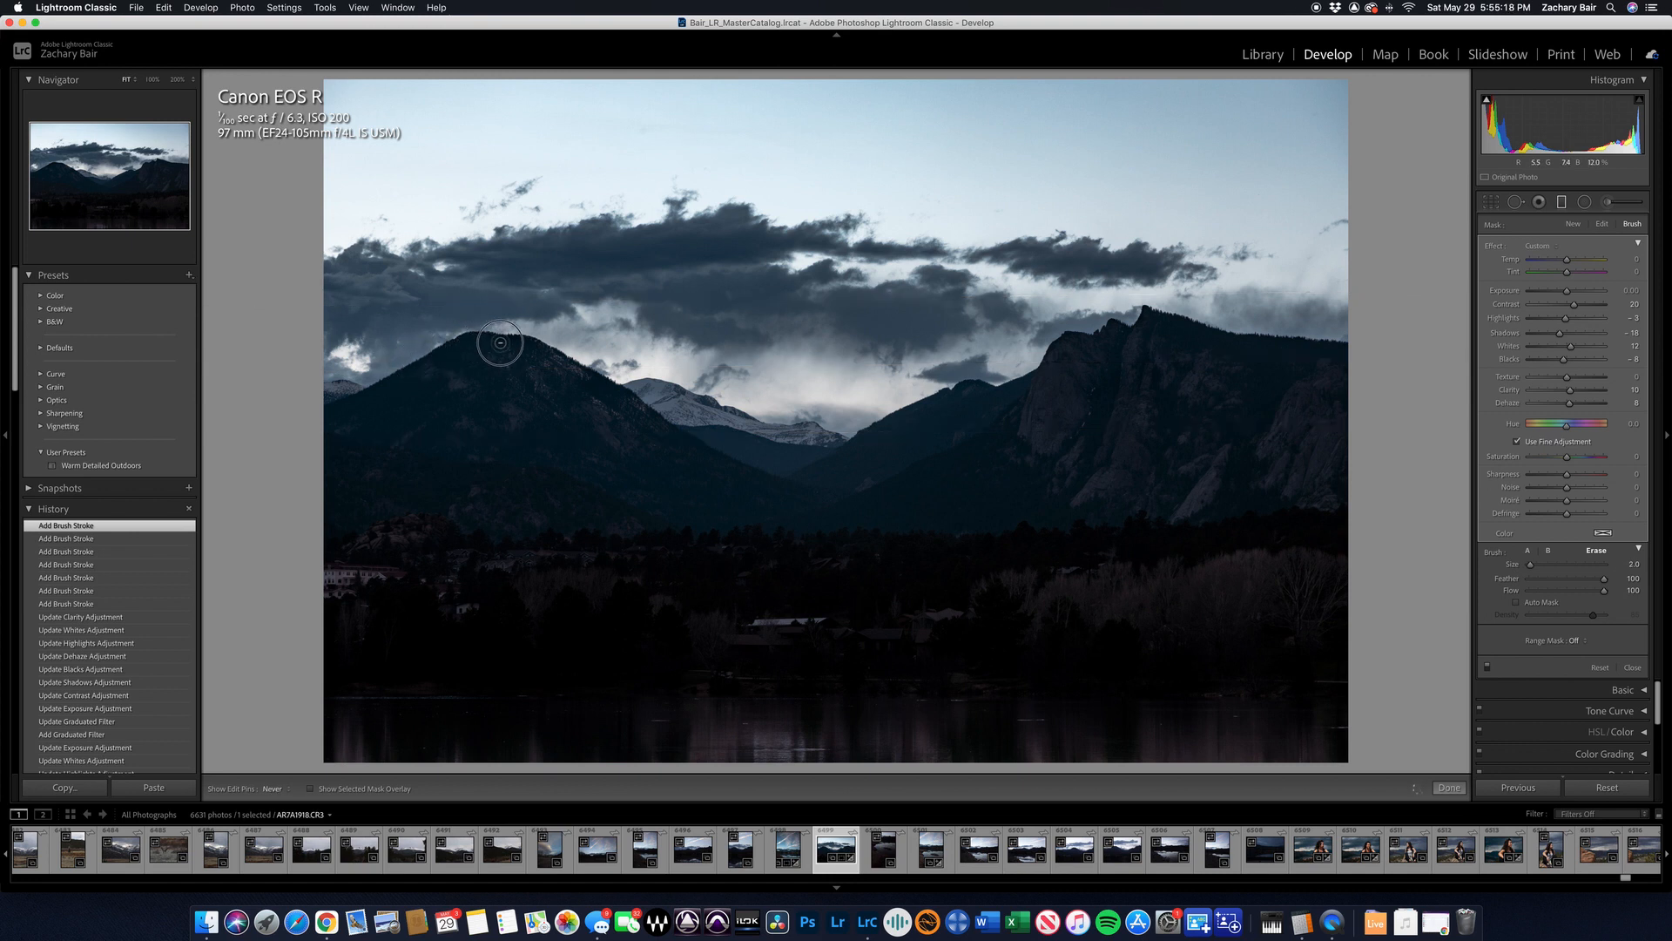
{"action": "left_click_drag", "start_coordinate": [531, 347], "coordinate": [563, 350]}
{"action": "key", "text": "h"}
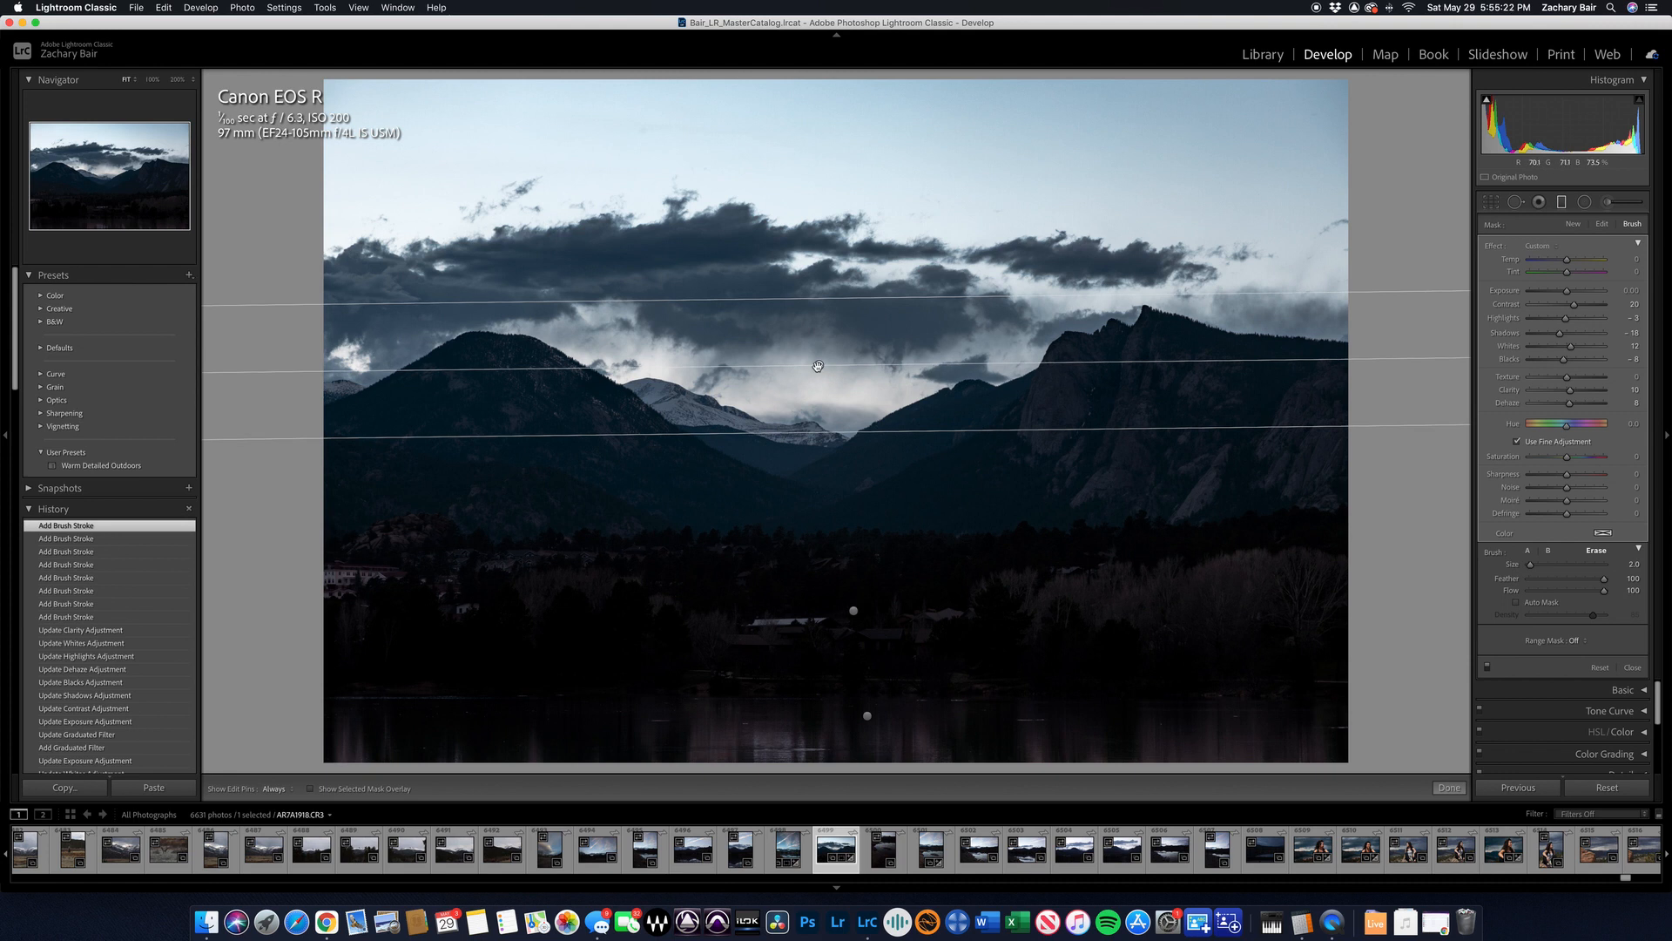
- Enlarge the erase brush to 7.0 and erase the sky filter's mask across the lower mountain slopes
{"action": "mouse_move", "coordinate": [818, 366]}
{"action": "key", "text": "]"}
{"action": "key", "text": "]"}
{"action": "key", "text": "]"}
{"action": "key", "text": "]"}
{"action": "key", "text": "]"}
{"action": "key", "text": "h"}
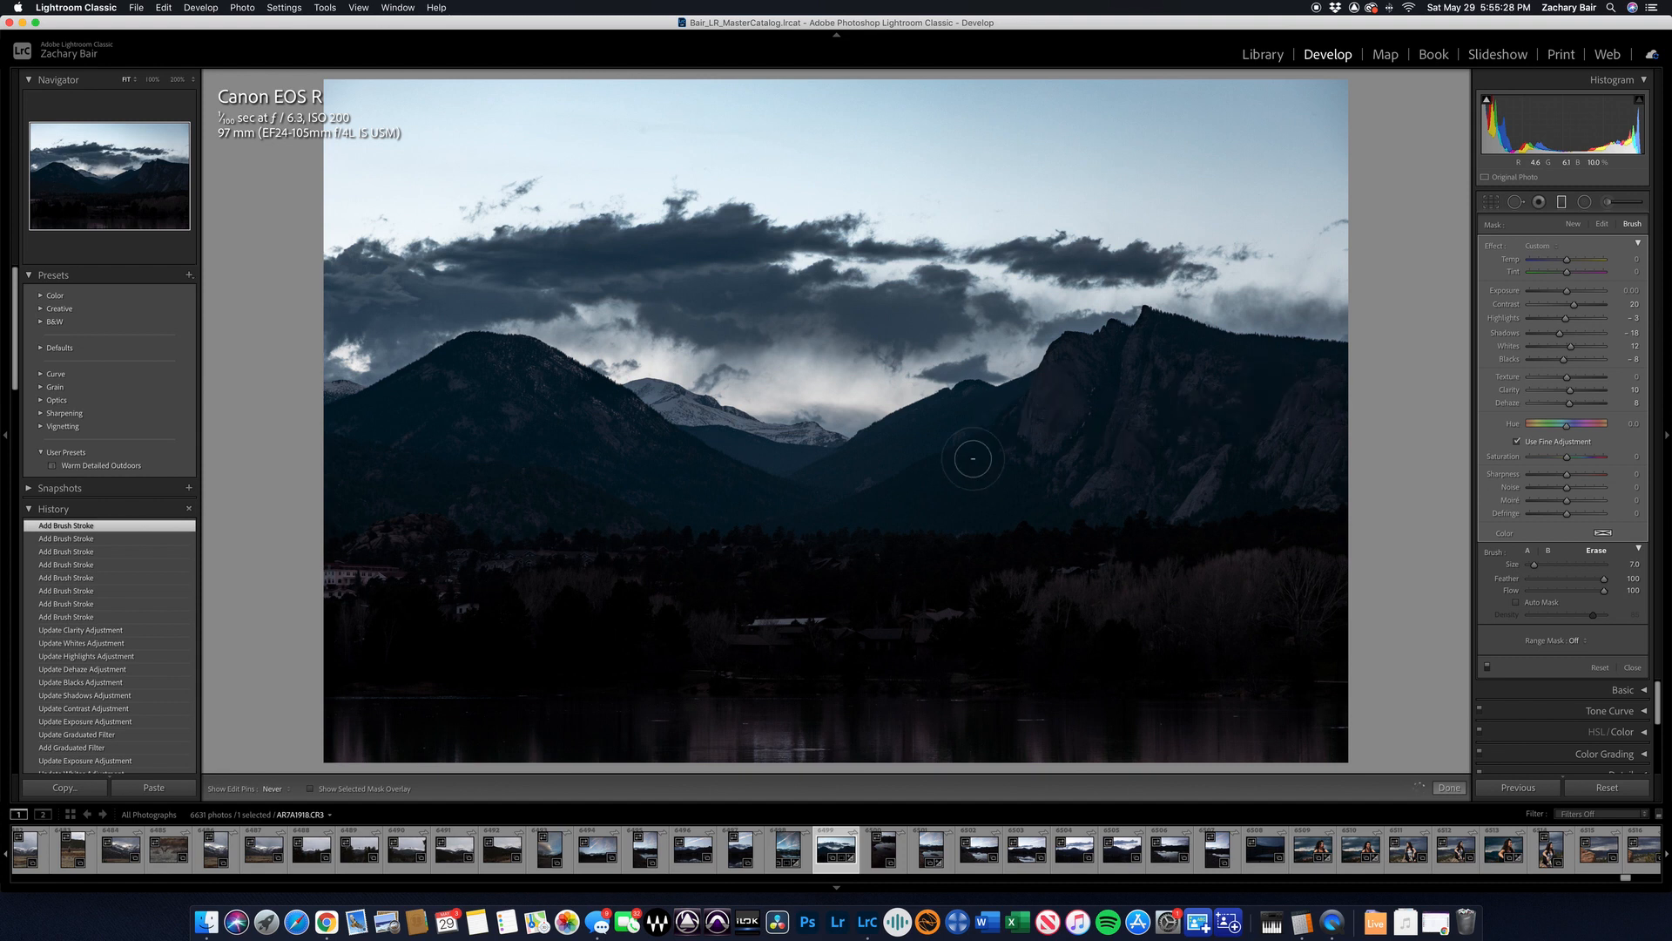
{"action": "mouse_move", "coordinate": [533, 466]}
{"action": "left_mouse_down"}
{"action": "mouse_move", "coordinate": [384, 434]}
{"action": "mouse_move", "coordinate": [452, 419]}
{"action": "left_mouse_up"}
- Check the sky filter's mask overlay, erase the patches left on both mountains, and switch from erasing to brush A
{"action": "key", "text": "h"}
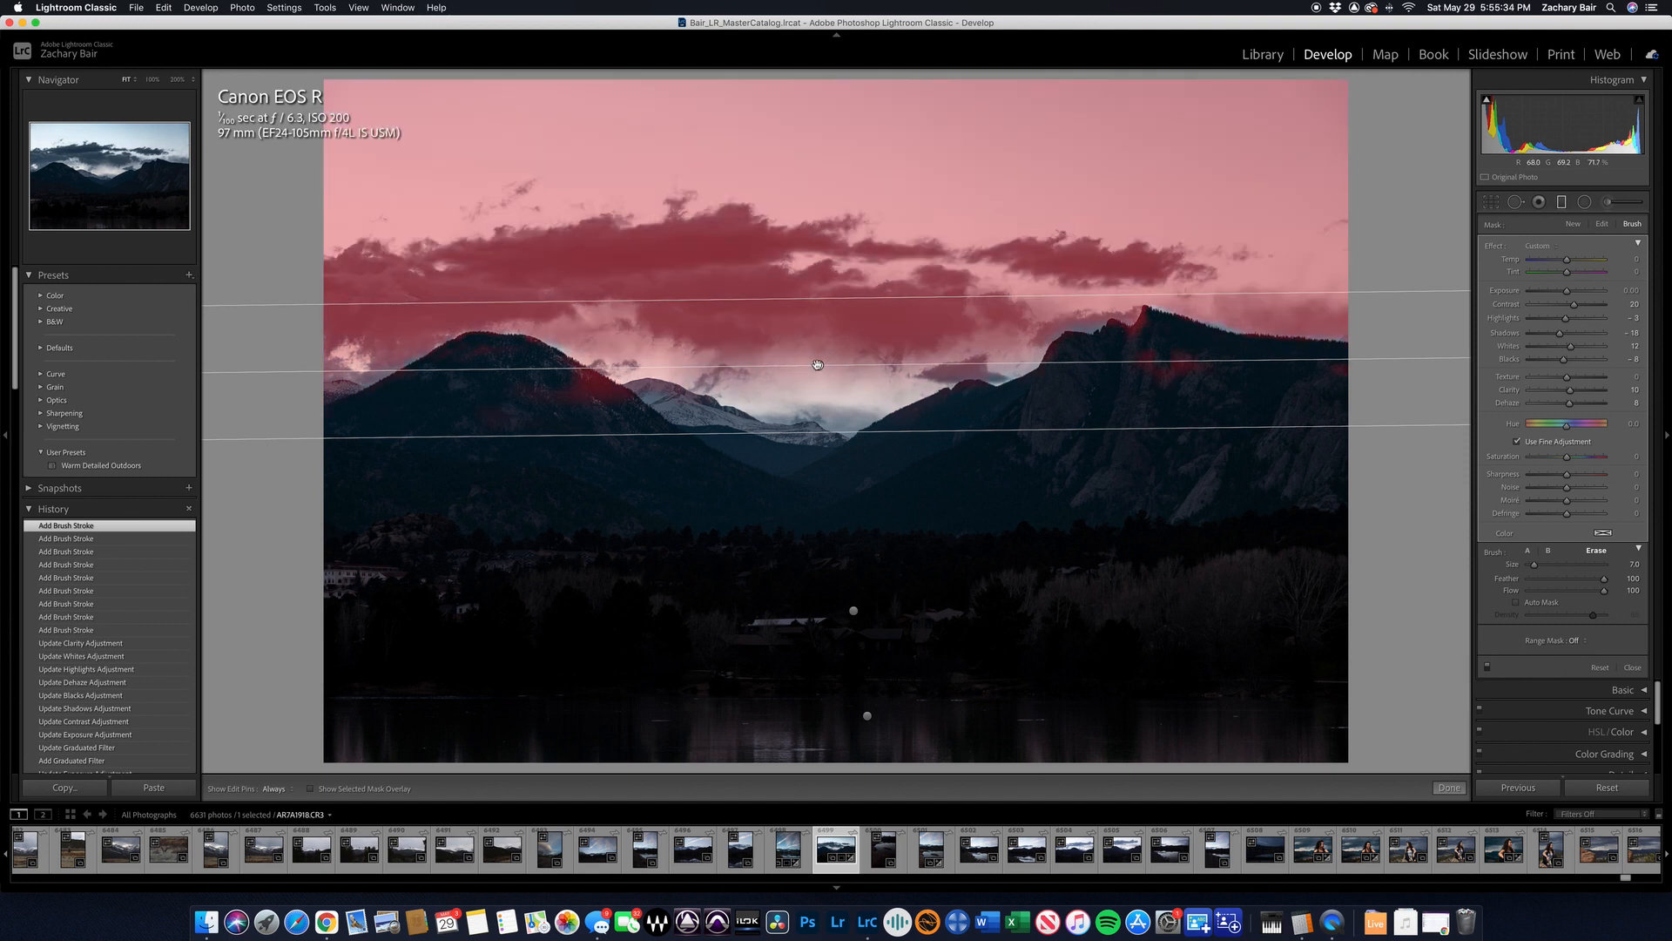
{"action": "key", "text": "h"}
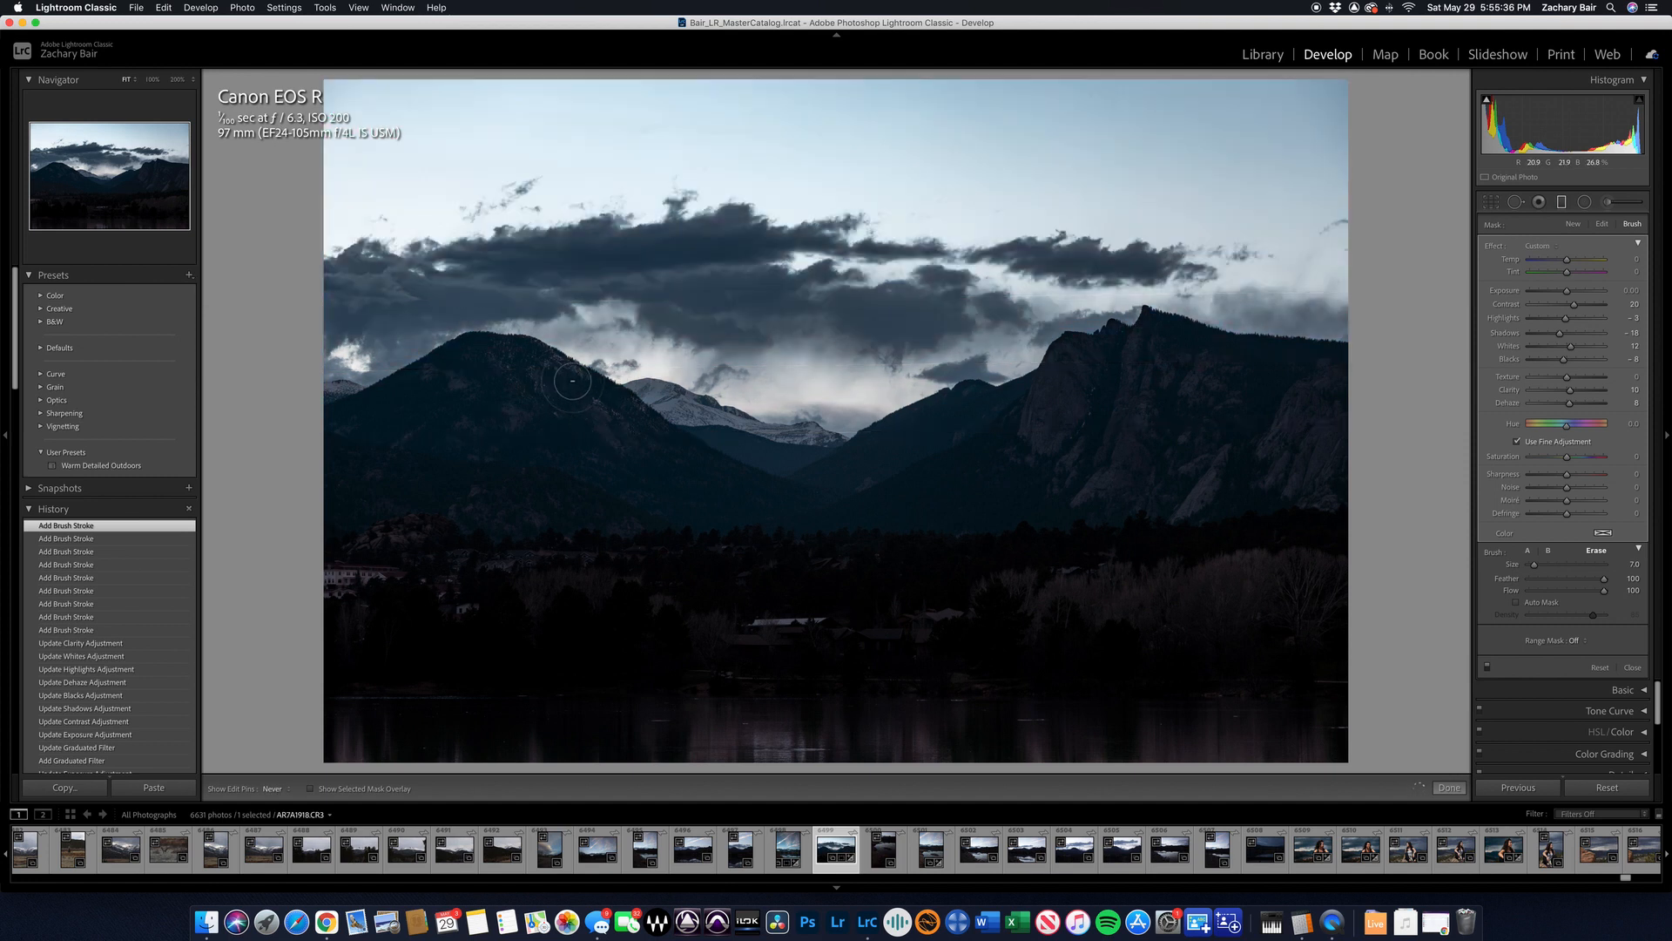
{"action": "key", "text": "h"}
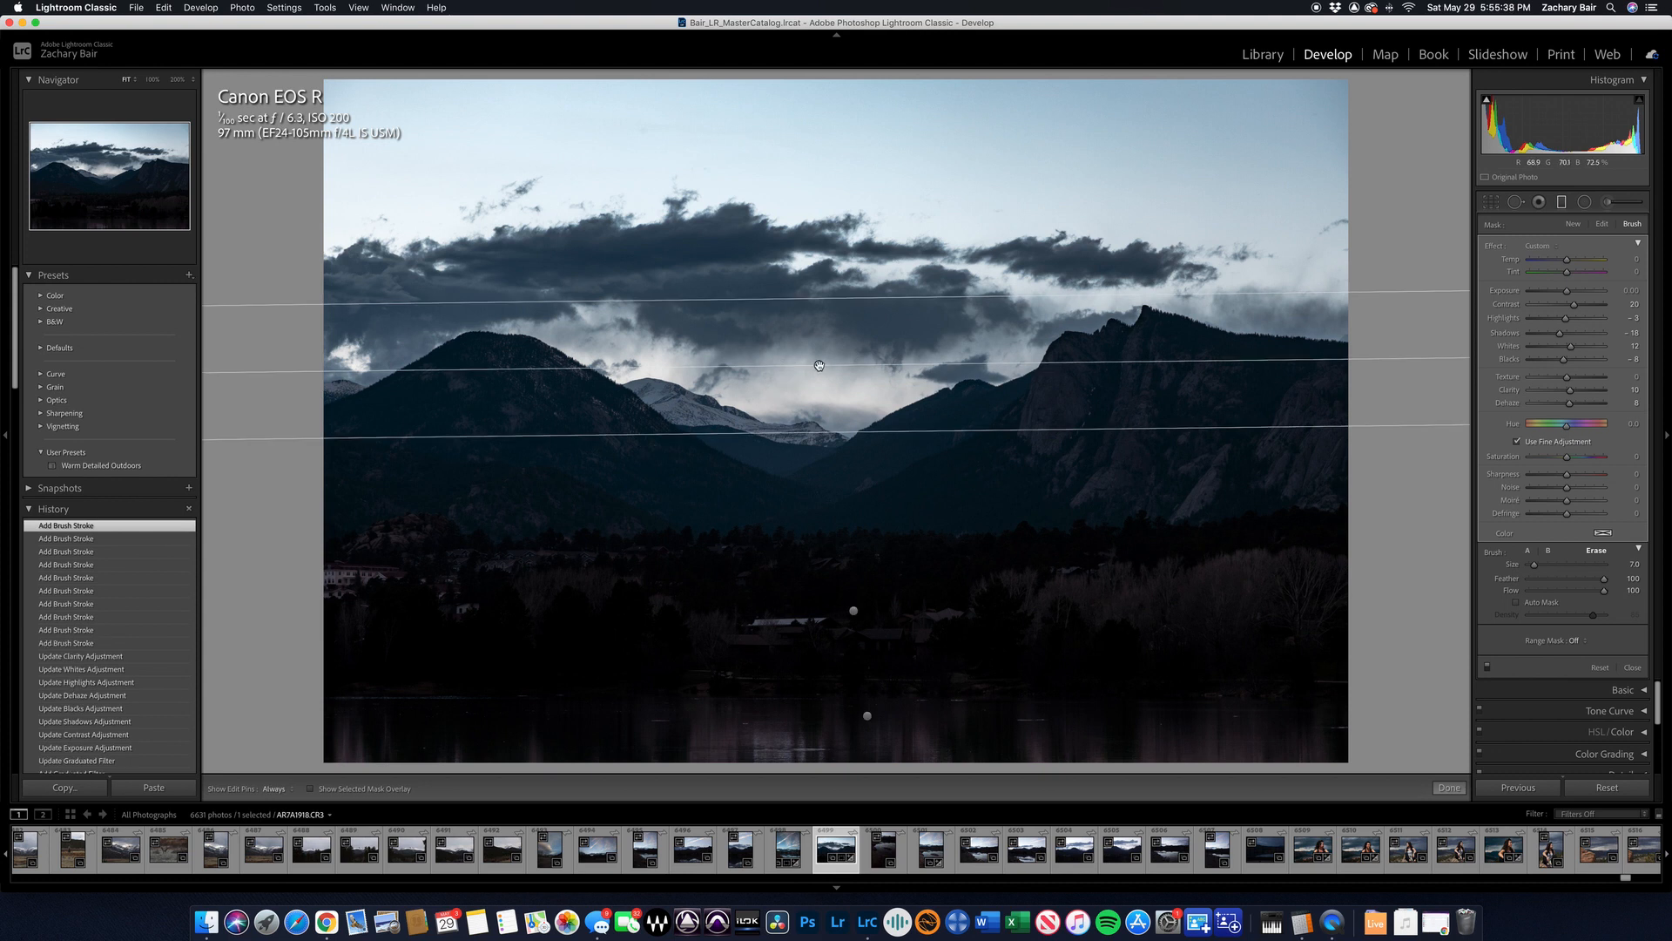
{"action": "key", "text": "h"}
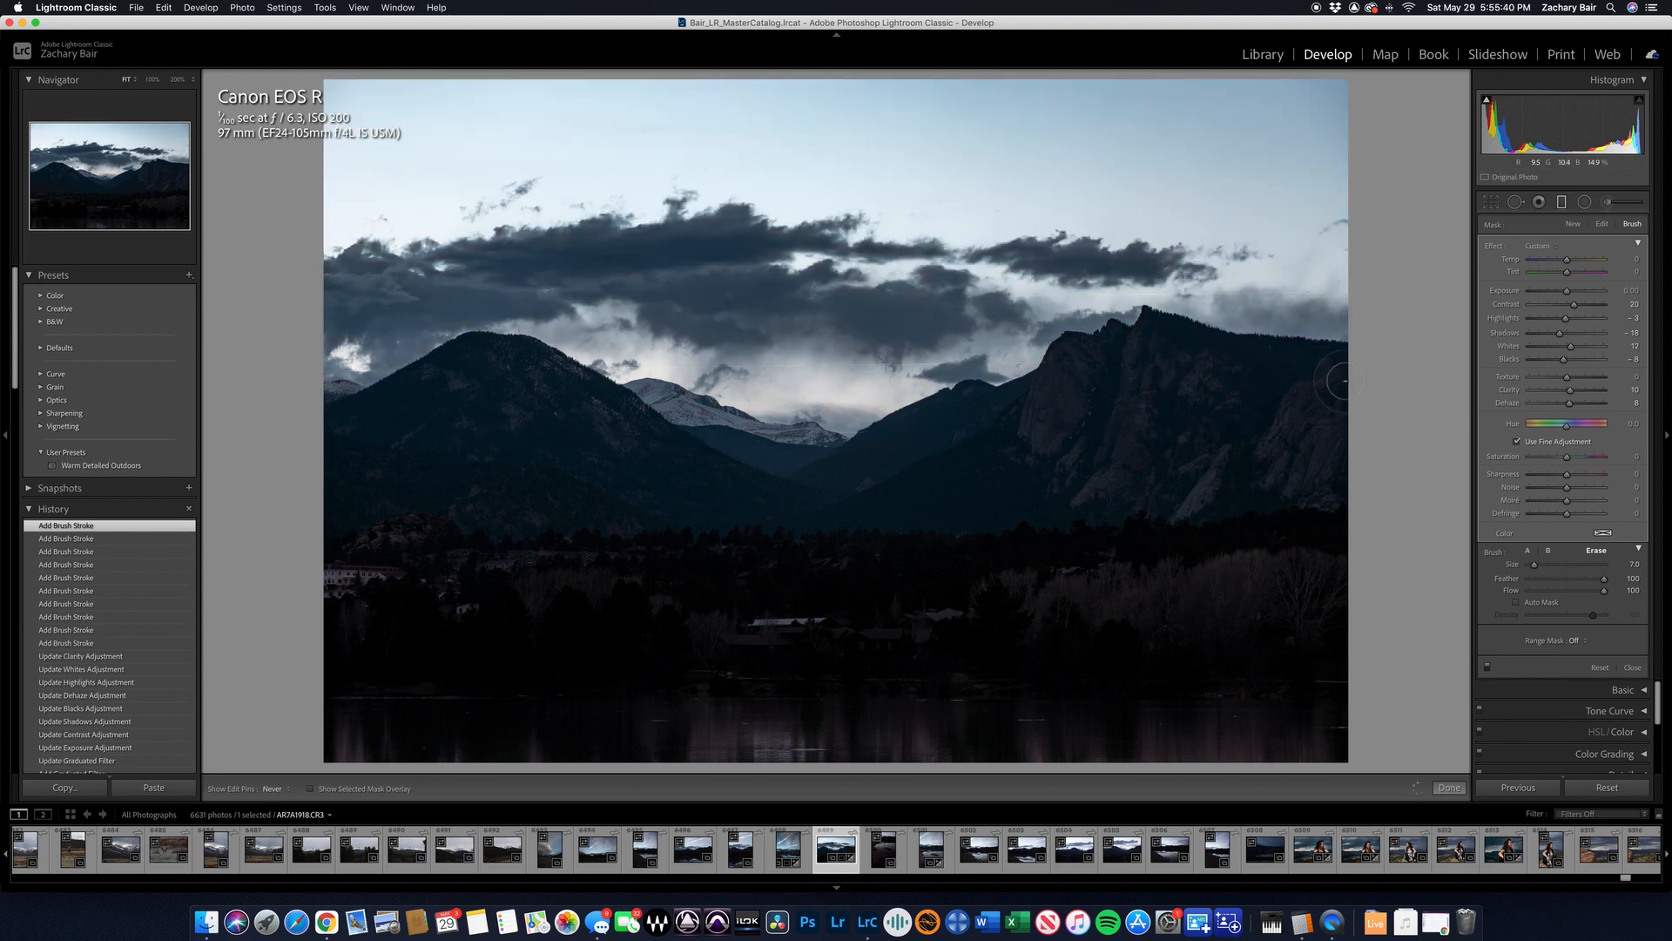
{"action": "key", "text": "h"}
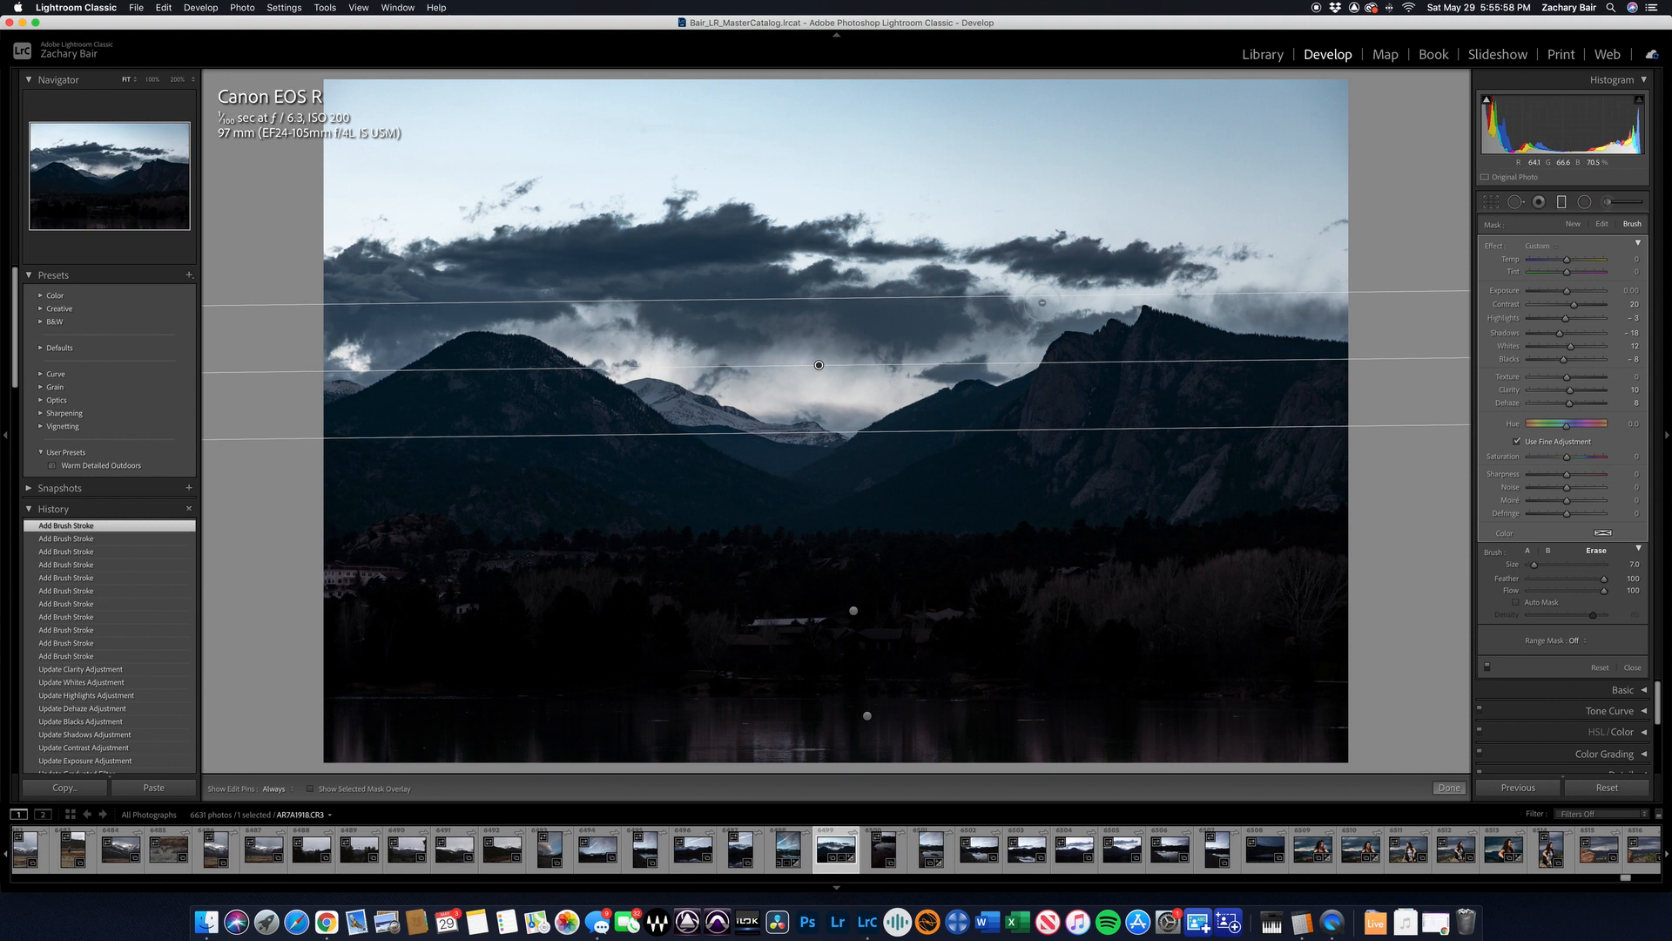
{"action": "left_click", "coordinate": [1529, 551]}
{"action": "key", "text": "h"}
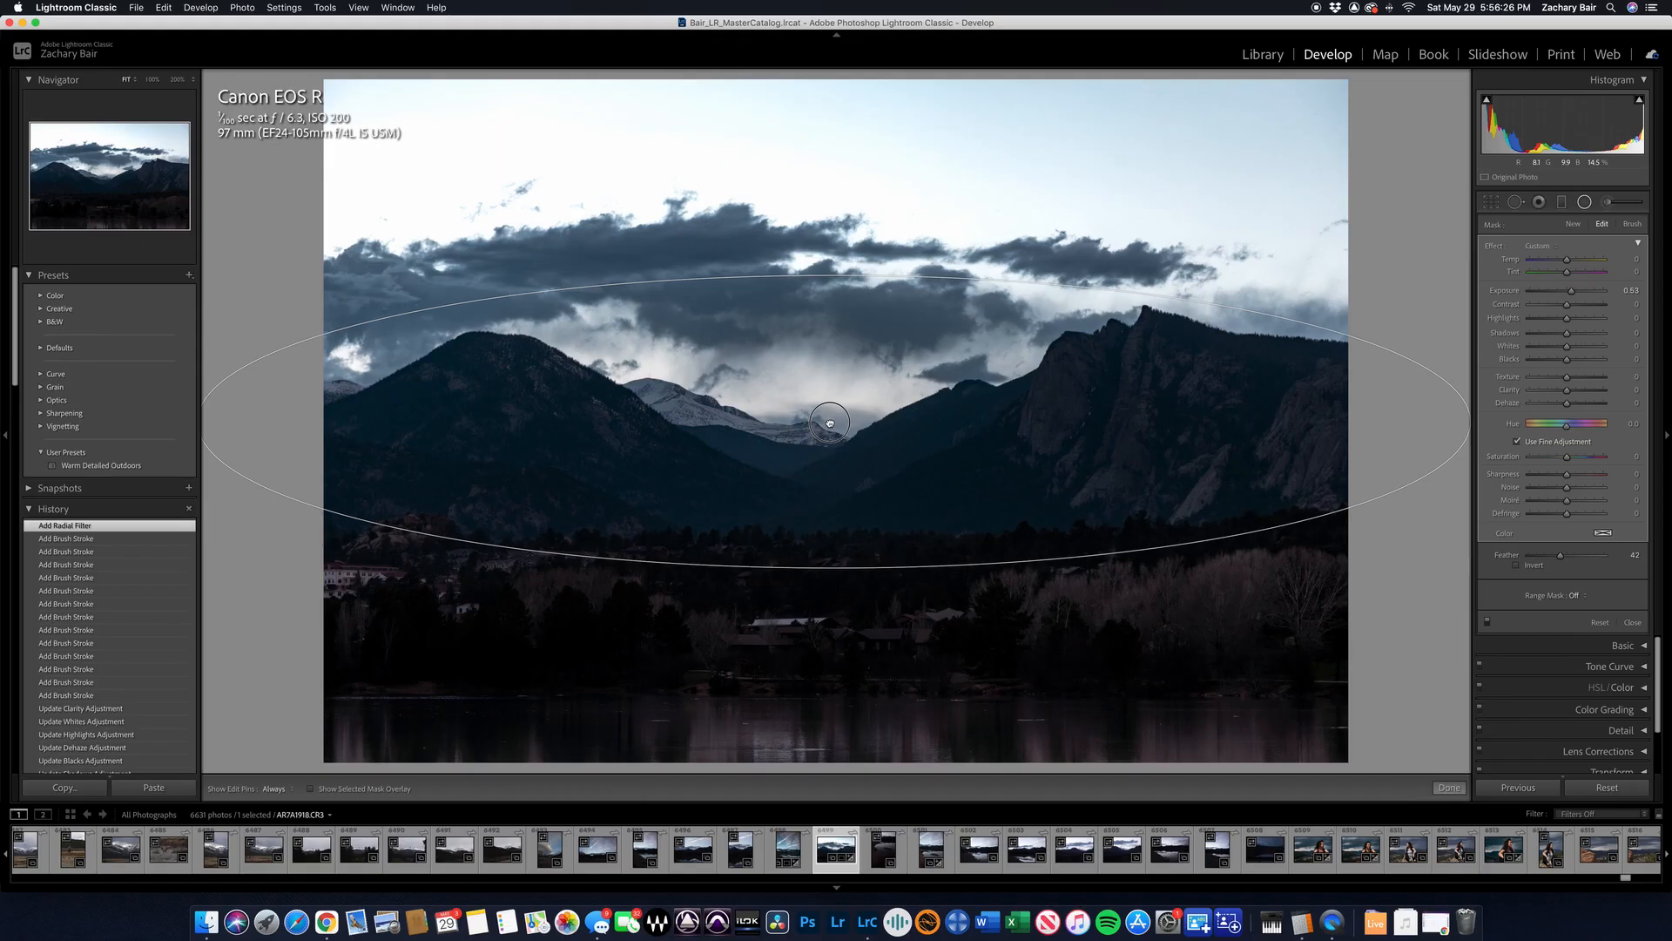
- Centre the wide radial filter over the mountain range, invert its mask, and reset its exposure to 0
{"action": "left_click_drag", "start_coordinate": [829, 424], "coordinate": [834, 421]}
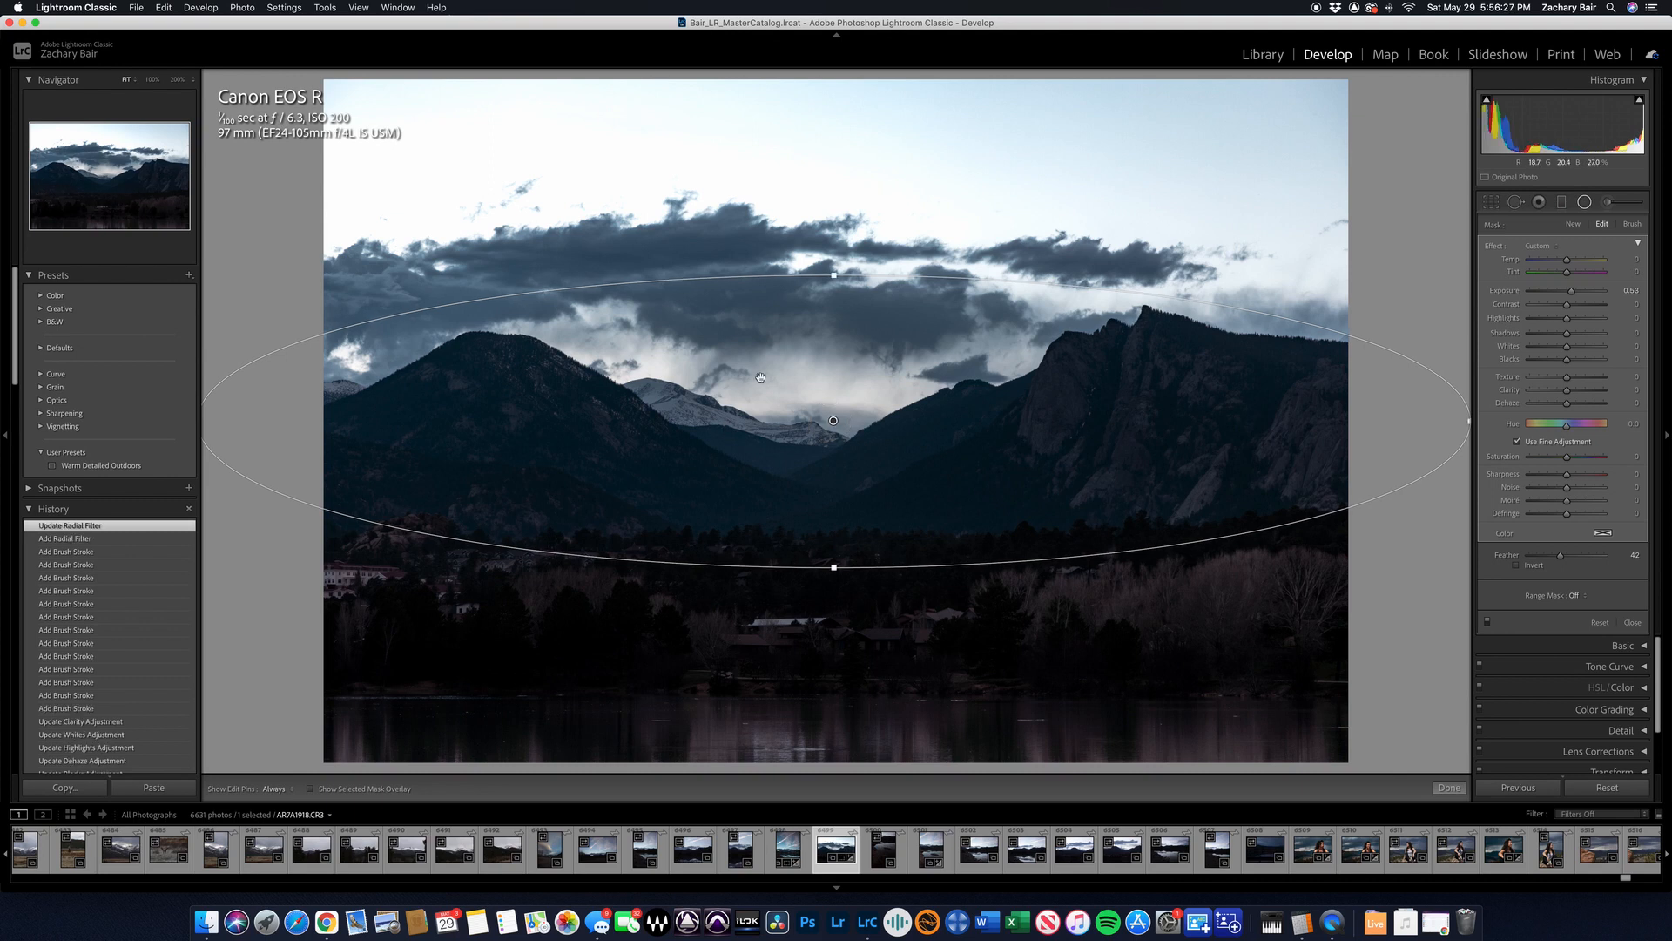
{"action": "left_click", "coordinate": [1517, 566]}
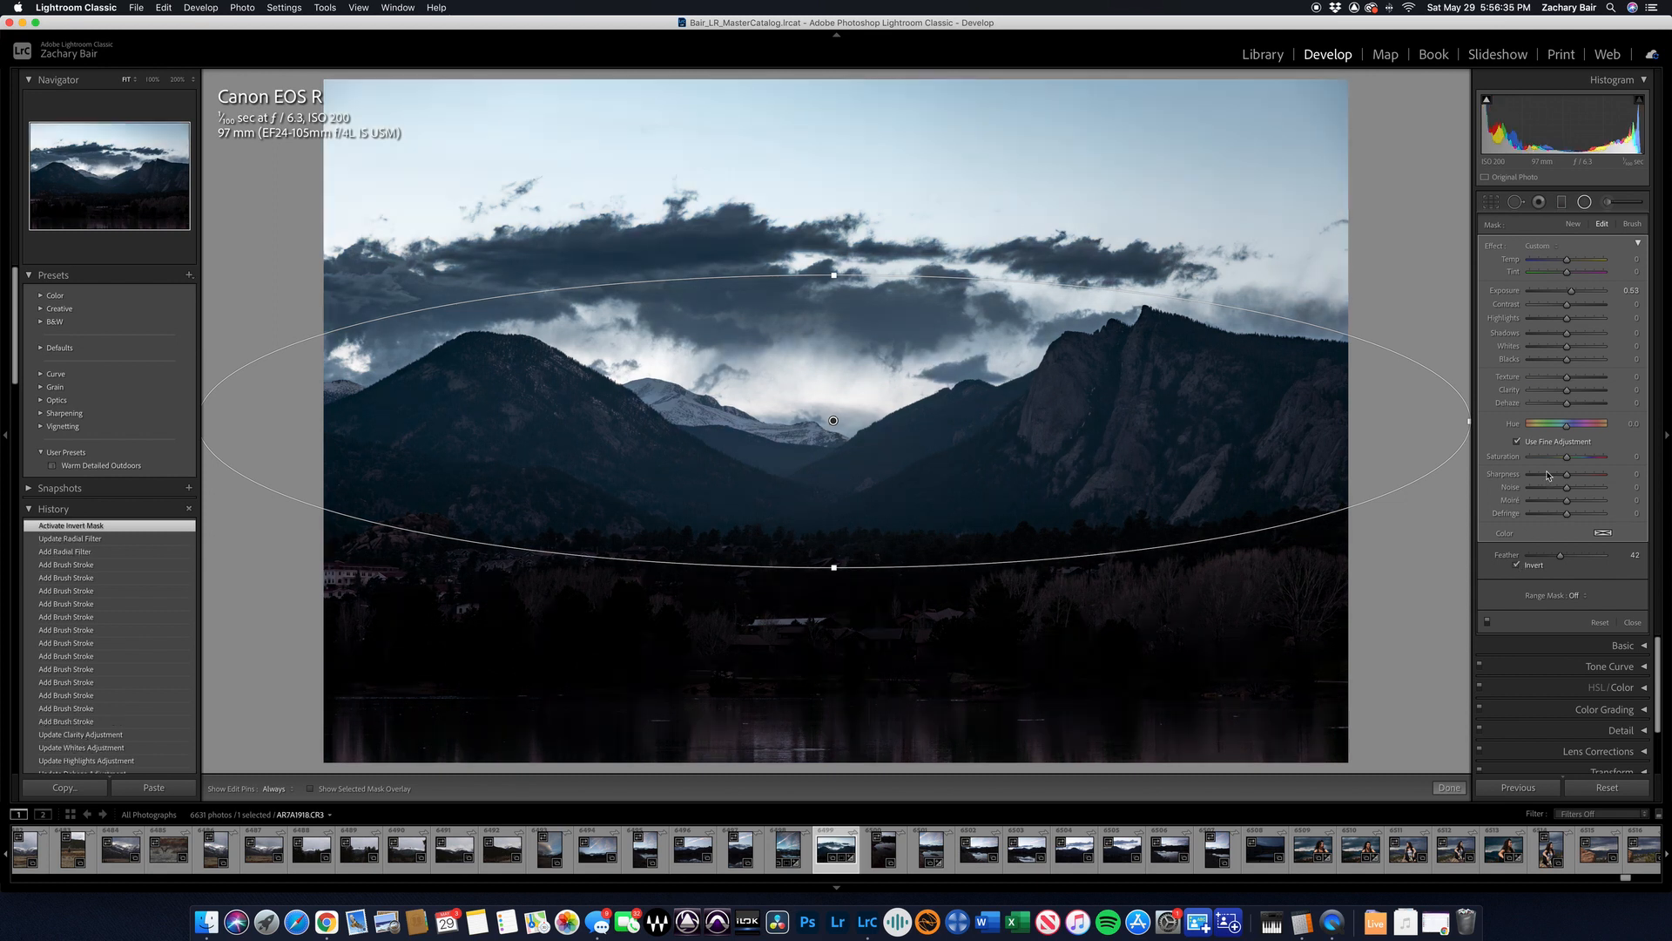
{"action": "double_click", "coordinate": [1572, 290]}
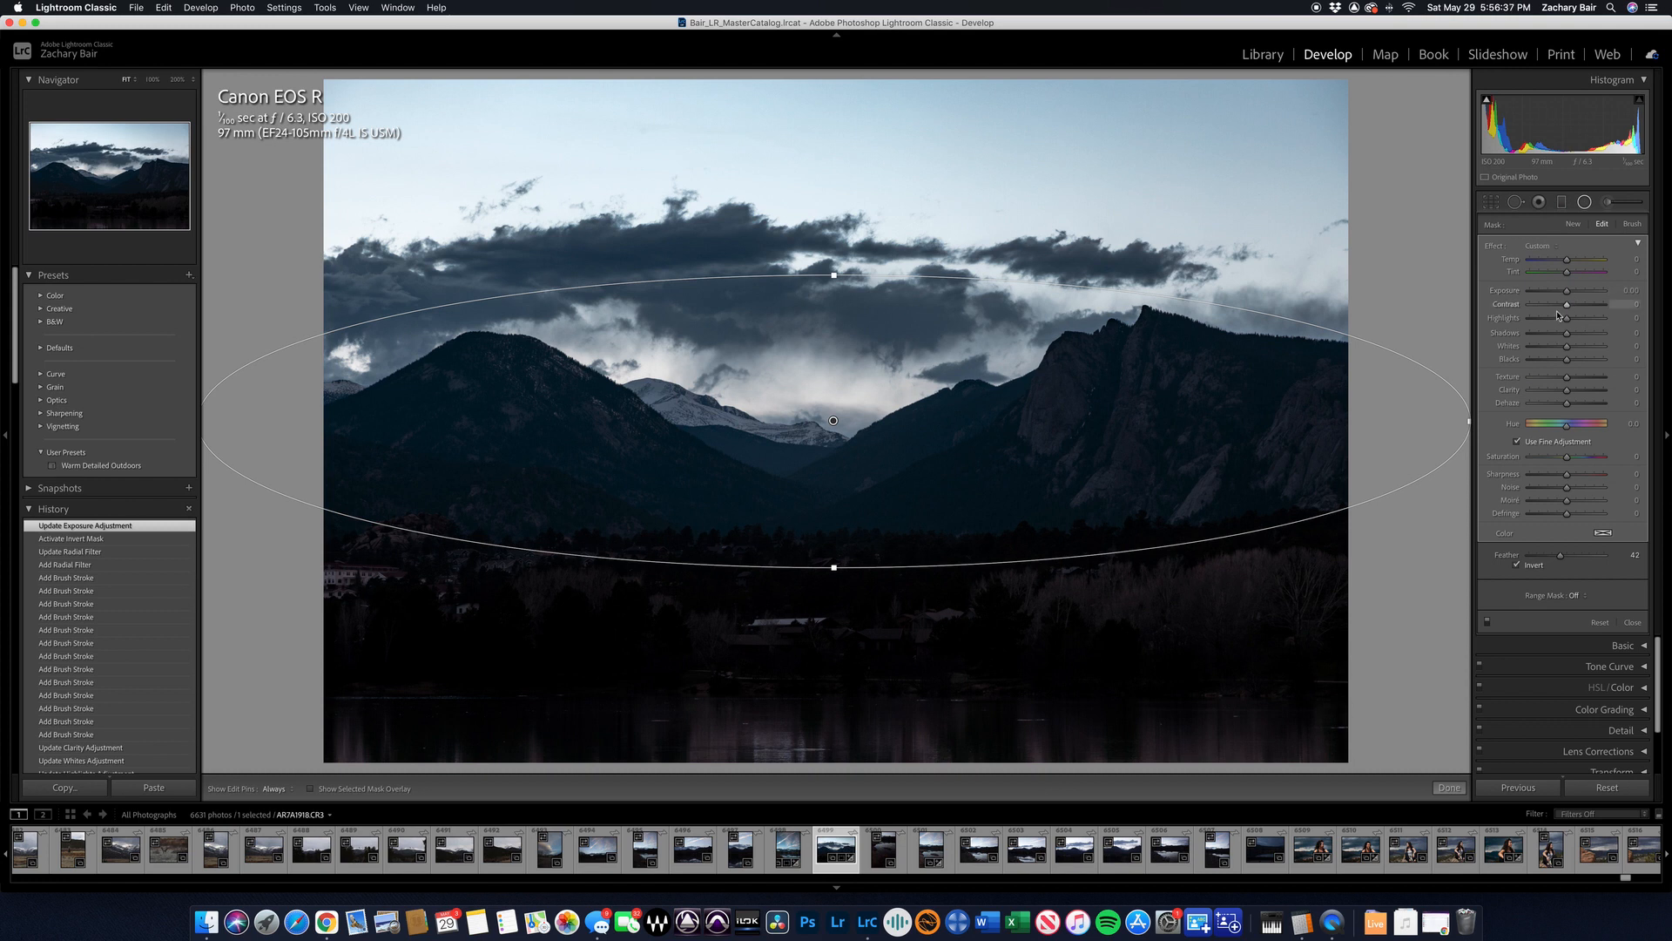
- Set the radial filter's clarity to 40, whites to 8, highlights to 10 and shadows to -8, with slightly negative dehaze and slightly raised contrast
{"action": "left_click_drag", "start_coordinate": [1568, 393], "coordinate": [1575, 395]}
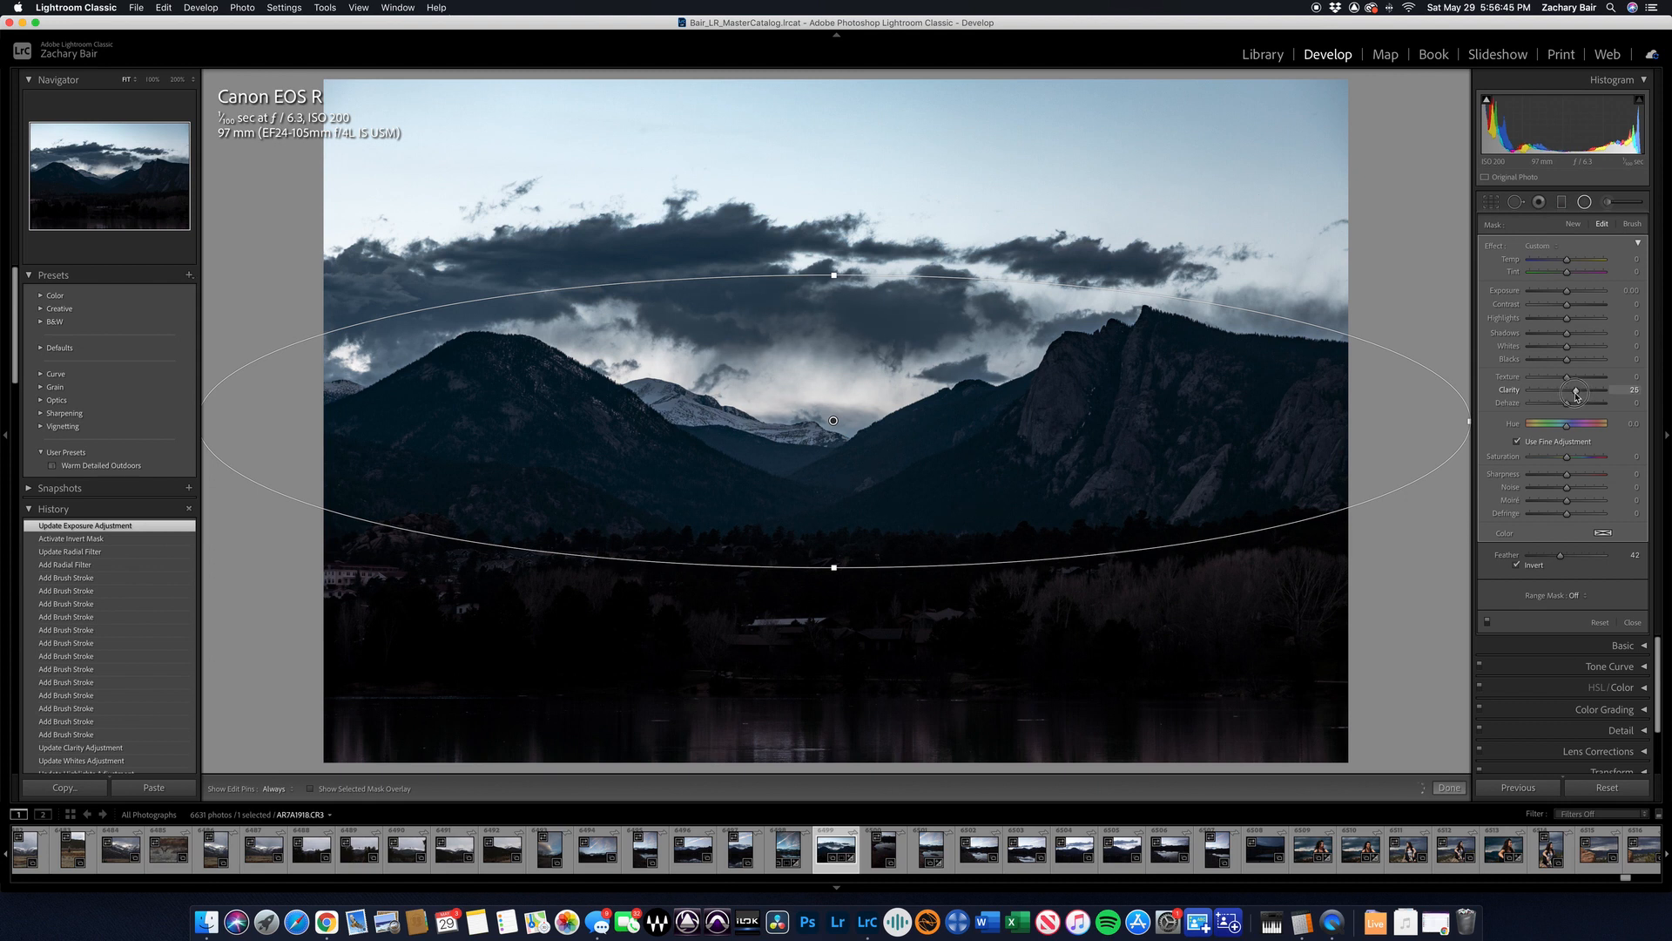
{"action": "mouse_move", "coordinate": [1580, 397]}
{"action": "left_mouse_down"}
{"action": "mouse_move", "coordinate": [1607, 401]}
{"action": "mouse_move", "coordinate": [1588, 402]}
{"action": "left_mouse_up"}
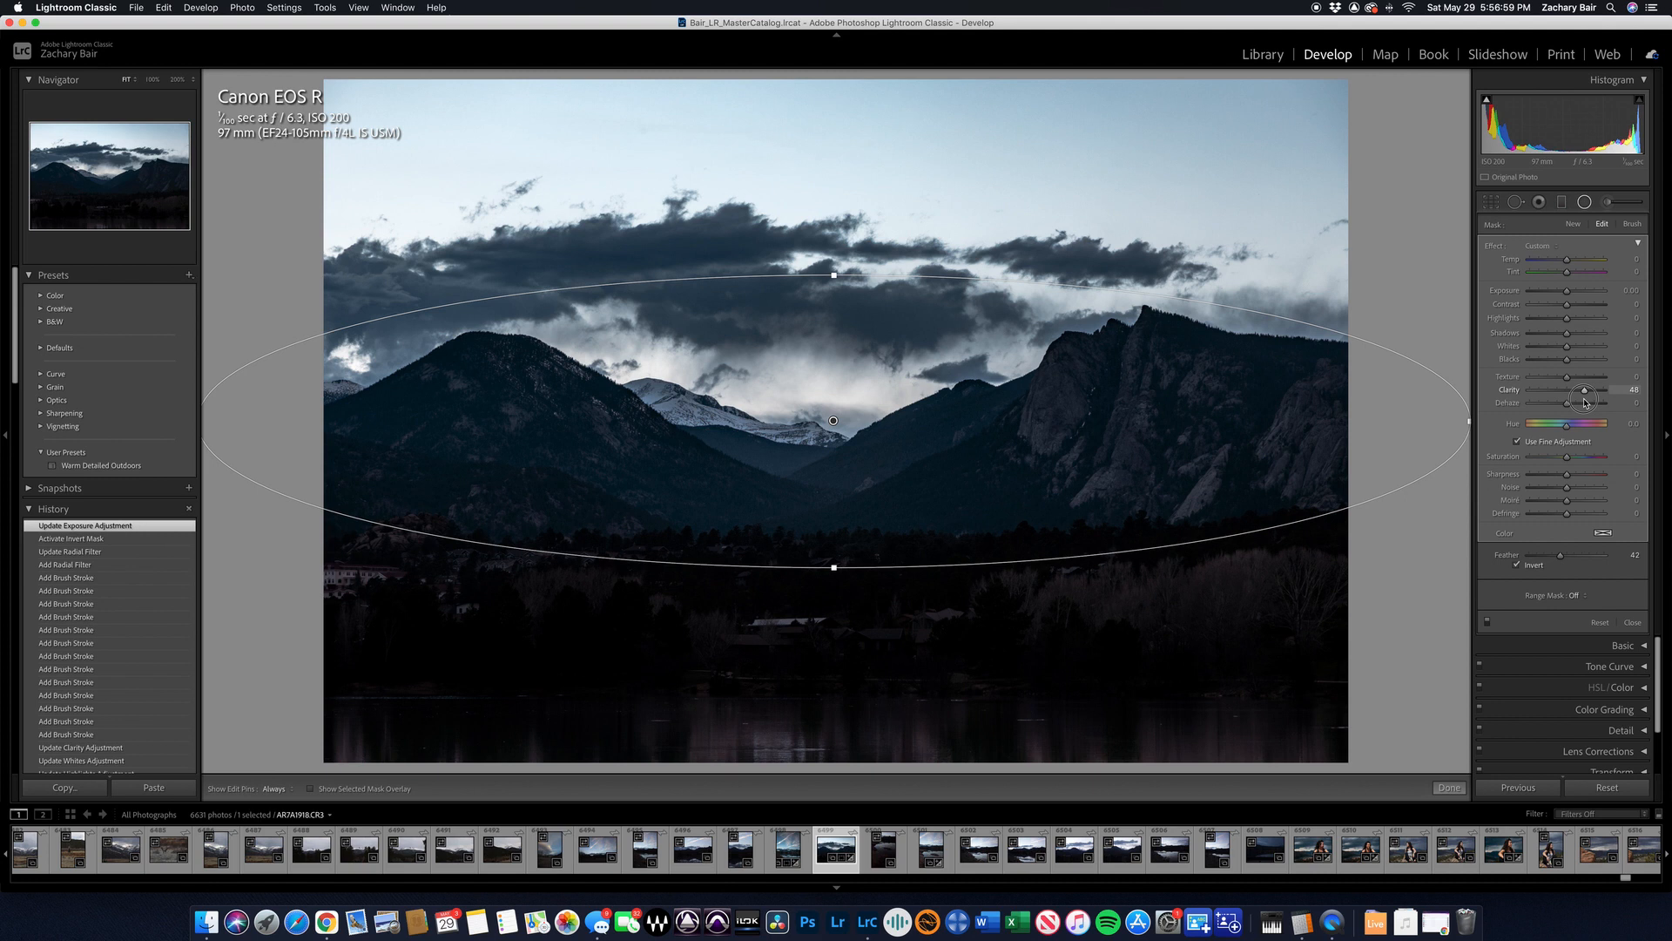
{"action": "mouse_move", "coordinate": [1580, 401]}
{"action": "left_mouse_down"}
{"action": "mouse_move", "coordinate": [1573, 354]}
{"action": "mouse_move", "coordinate": [1567, 406]}
{"action": "left_mouse_up"}
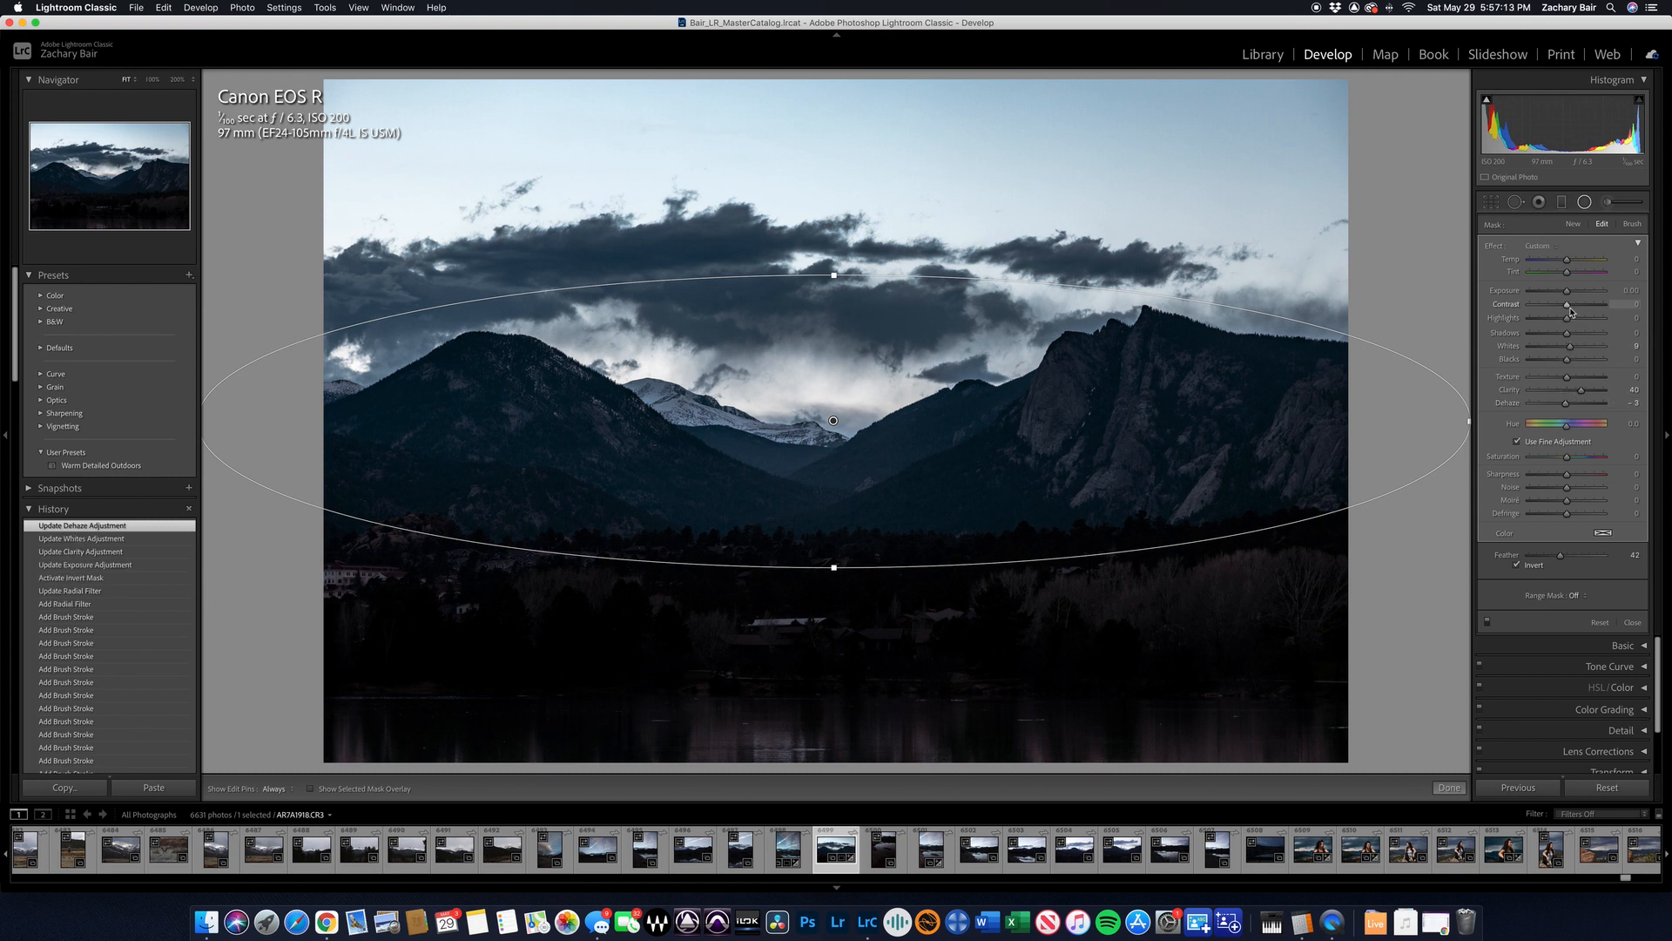
{"action": "left_click_drag", "start_coordinate": [1573, 322], "coordinate": [1576, 324]}
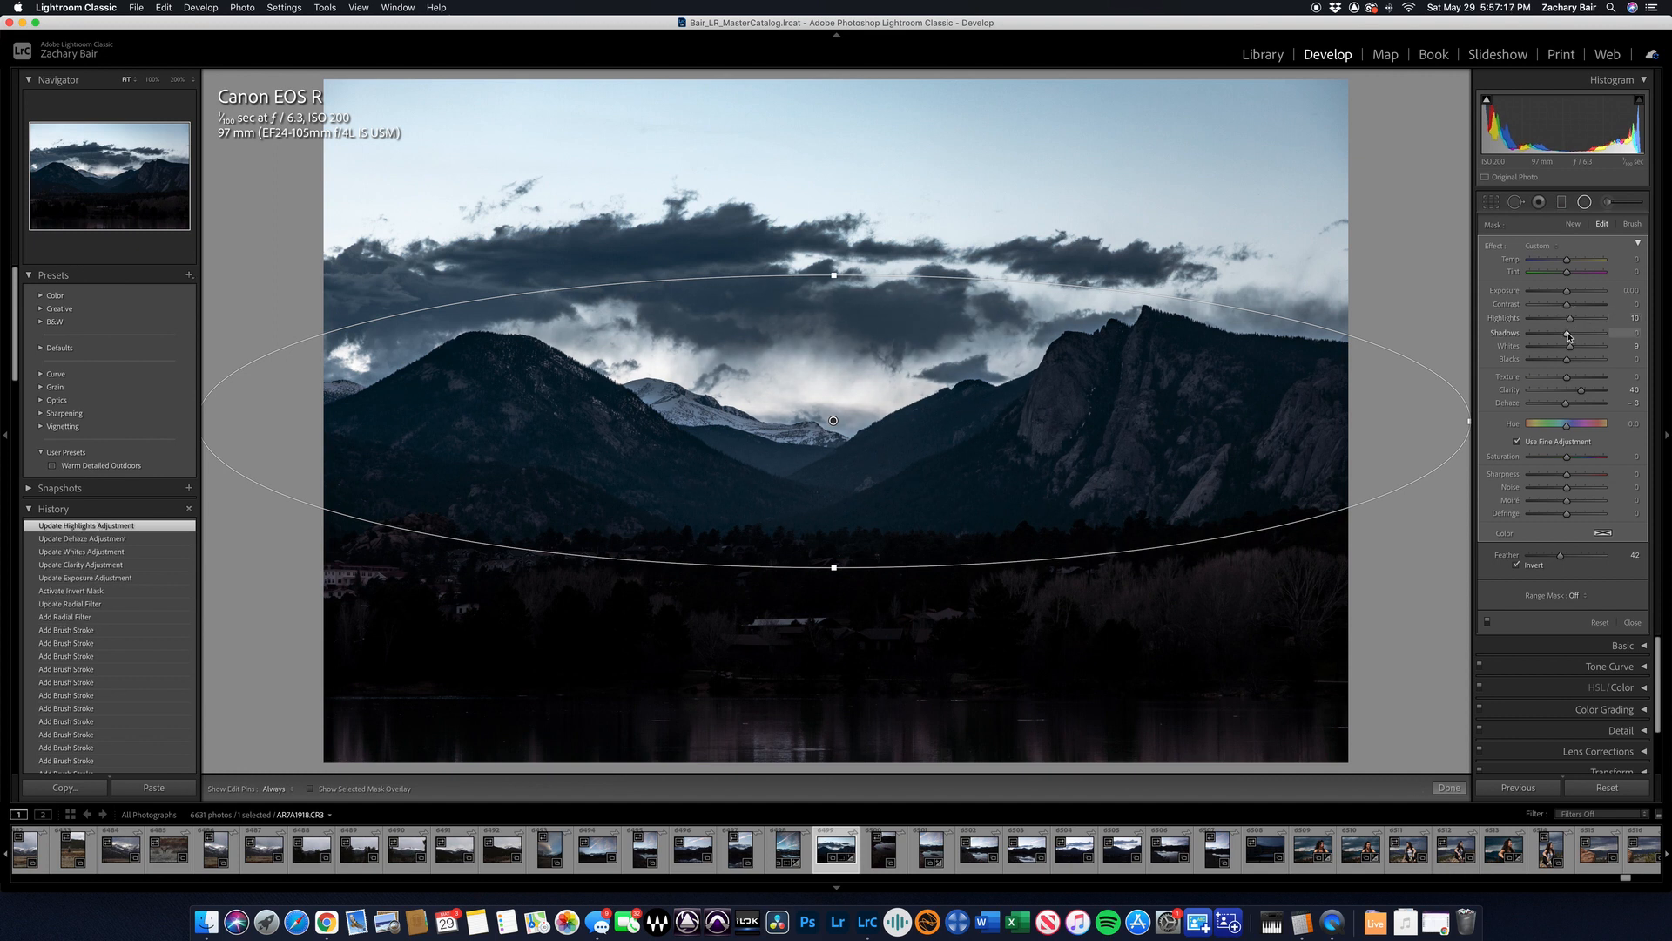
{"action": "left_click_drag", "start_coordinate": [1569, 335], "coordinate": [1565, 337]}
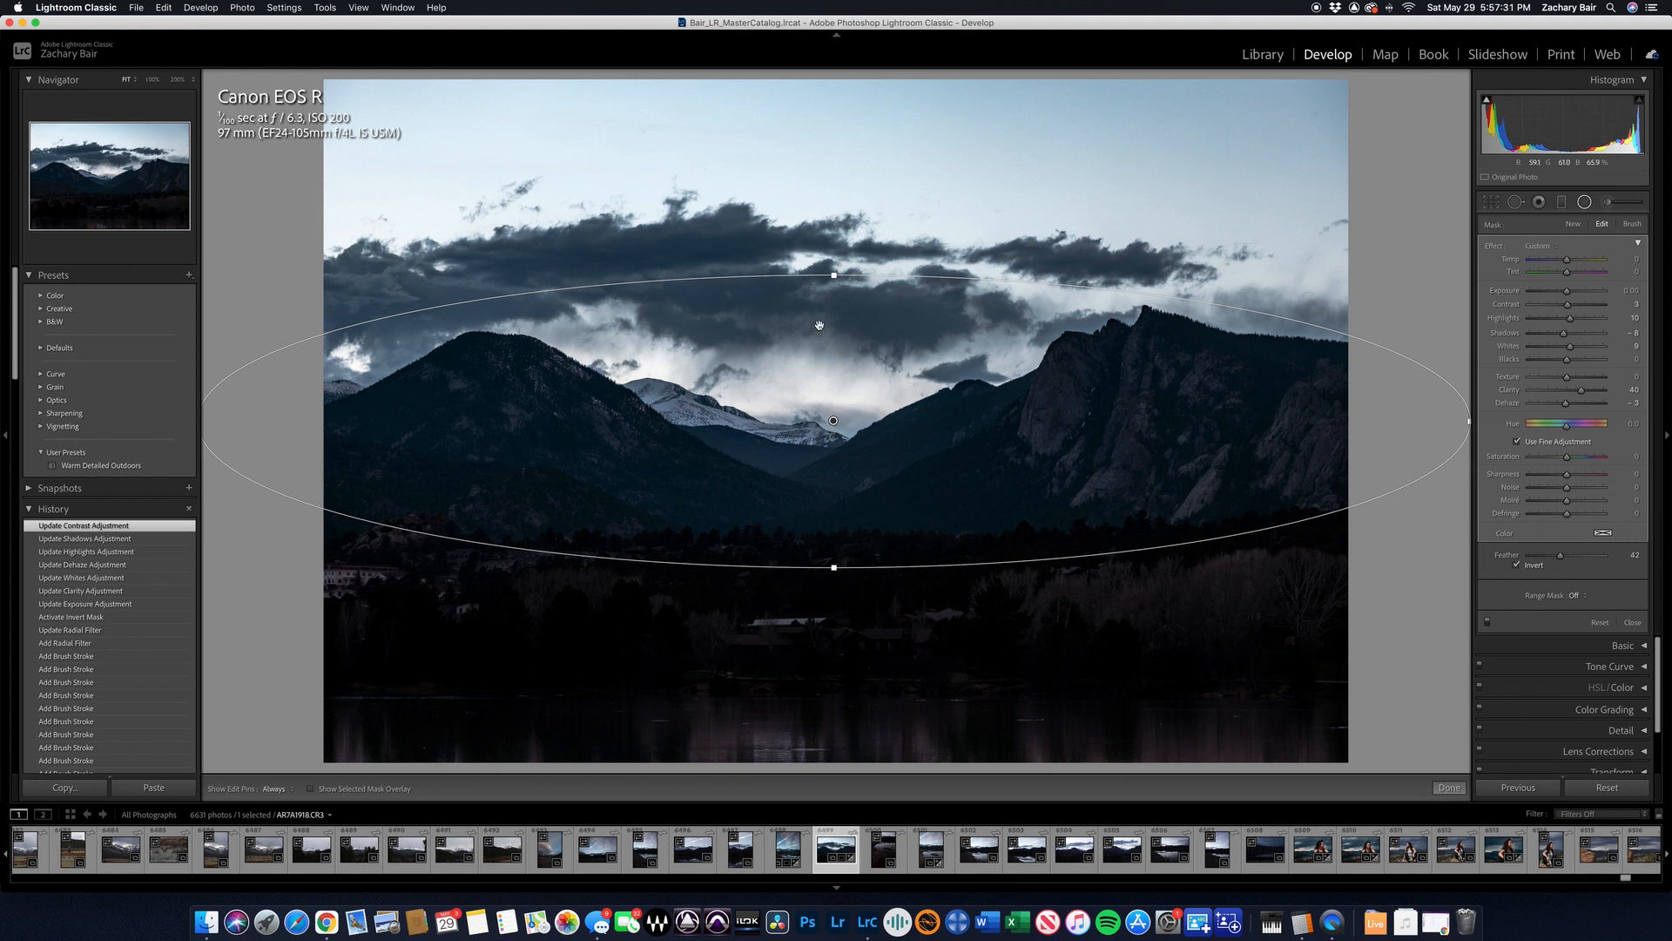
- Make the wide radial filter slightly taller and move it up so its centre sits in the bright sky above the snowy peak
{"action": "left_click_drag", "start_coordinate": [834, 280], "coordinate": [834, 256]}
{"action": "left_click_drag", "start_coordinate": [834, 421], "coordinate": [836, 383]}
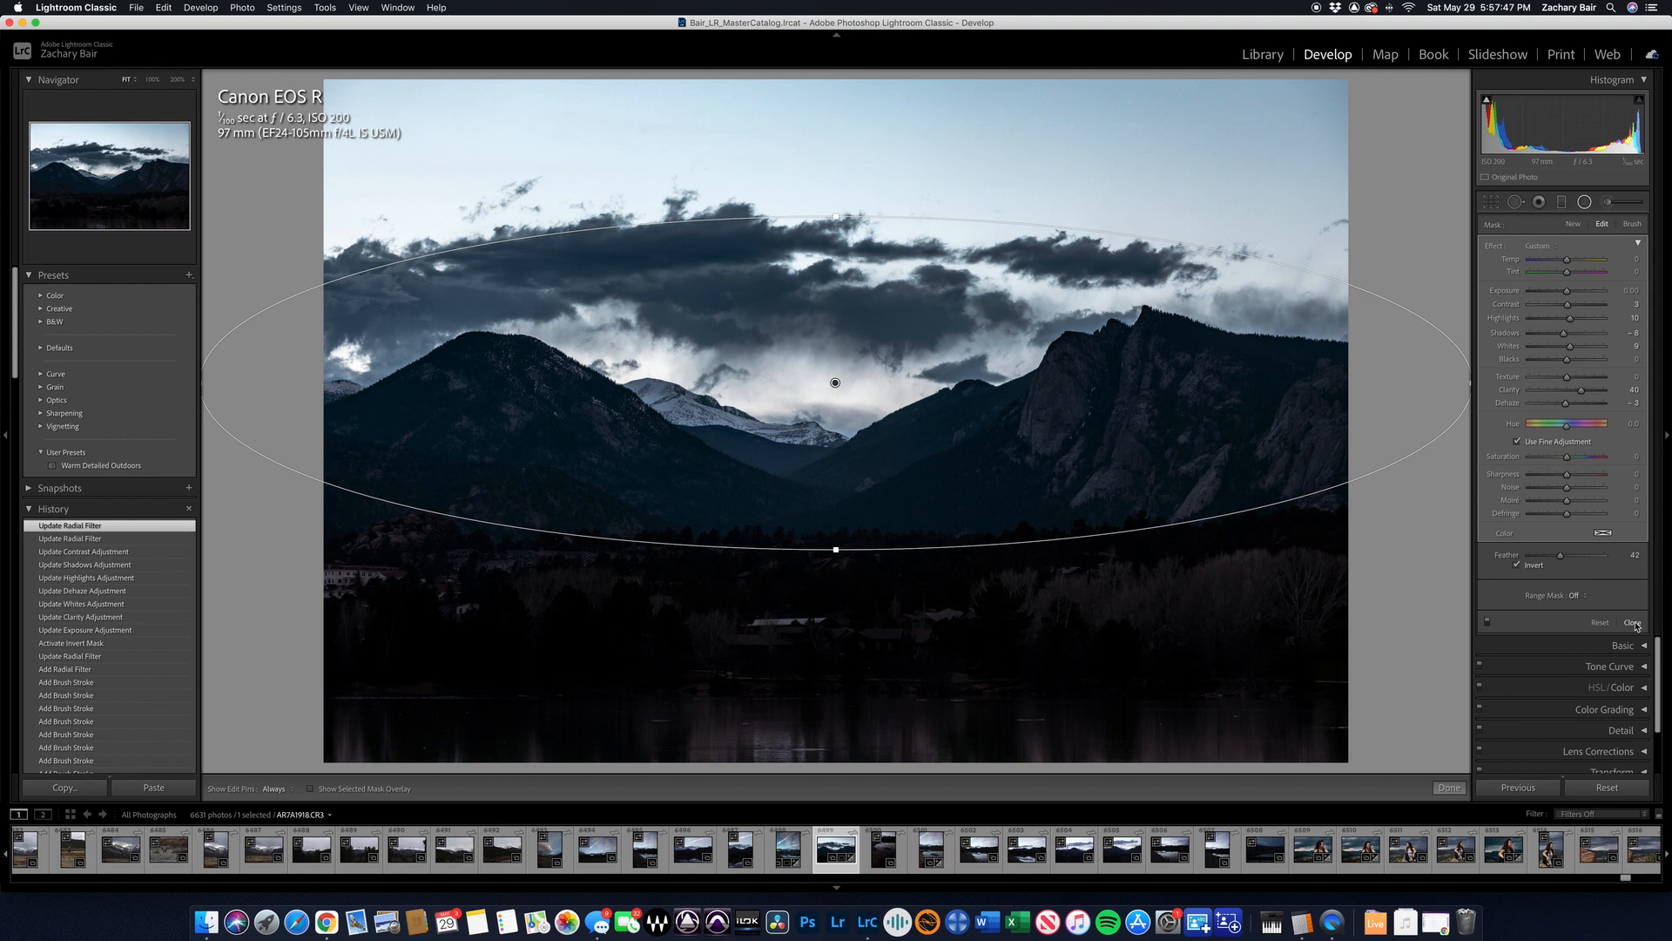
- Add a second wide radial filter across the mountain range, centre it near the first one, and increase its feather to about 56
{"action": "left_click", "coordinate": [1574, 228]}
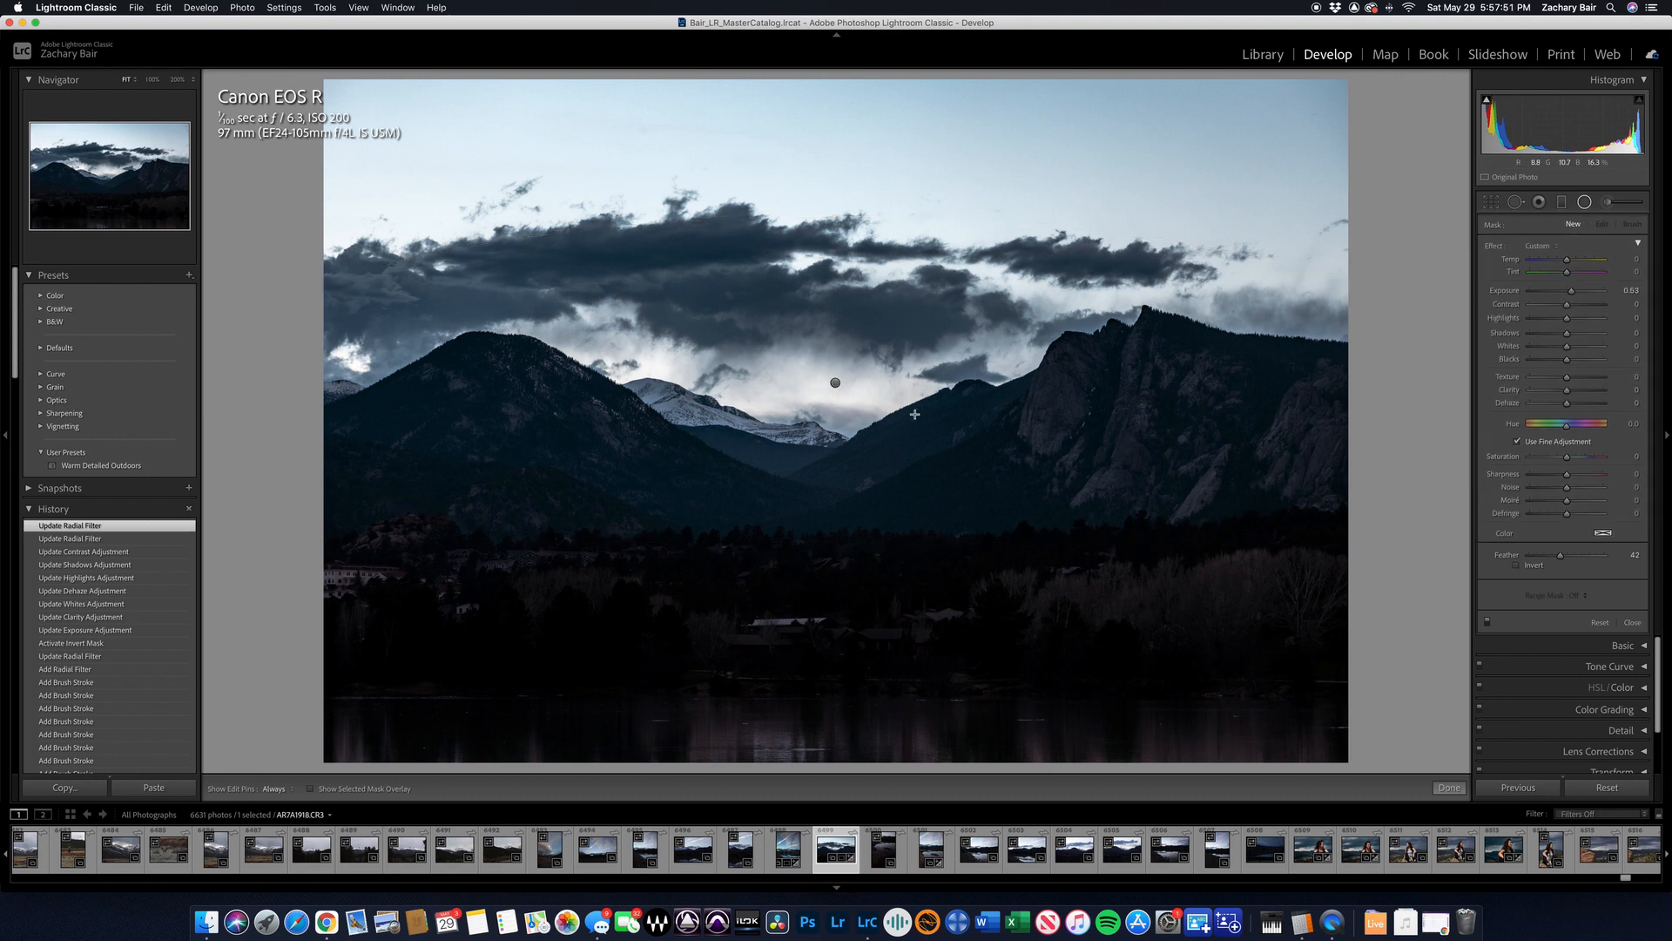
{"action": "left_click_drag", "start_coordinate": [813, 466], "coordinate": [1425, 617]}
{"action": "left_click_drag", "start_coordinate": [810, 470], "coordinate": [827, 392]}
{"action": "left_click_drag", "start_coordinate": [1561, 556], "coordinate": [1577, 560]}
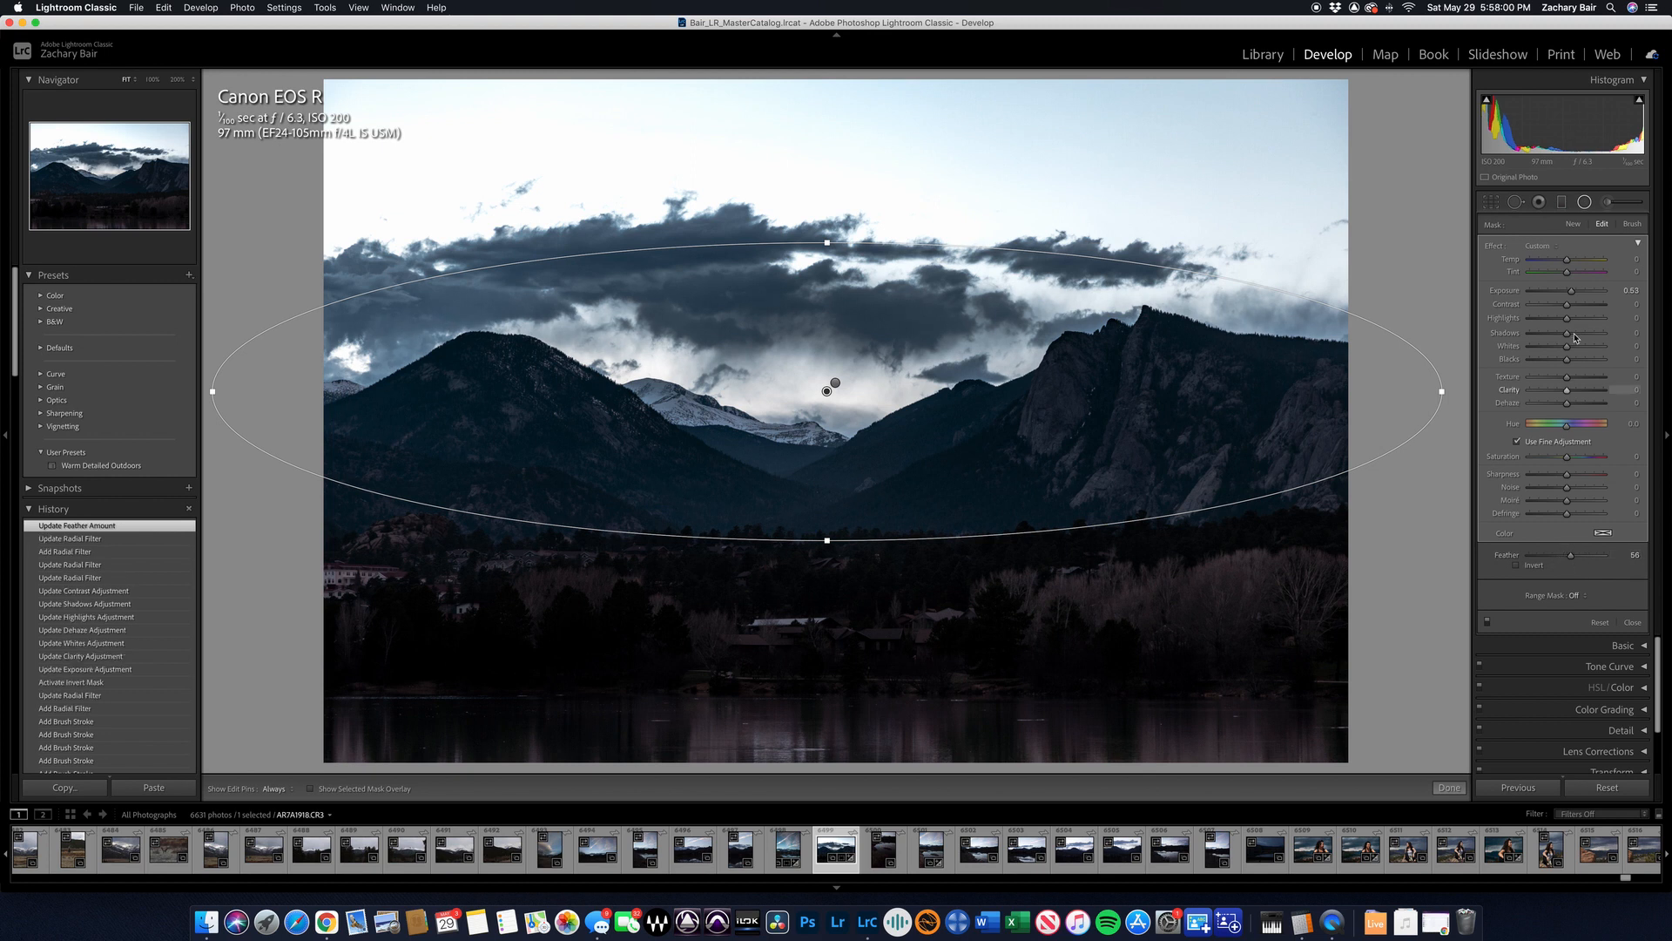
- Reset the second radial filter's exposure, lower it to -0.14, and raise its dehaze slightly
{"action": "double_click", "coordinate": [1574, 289]}
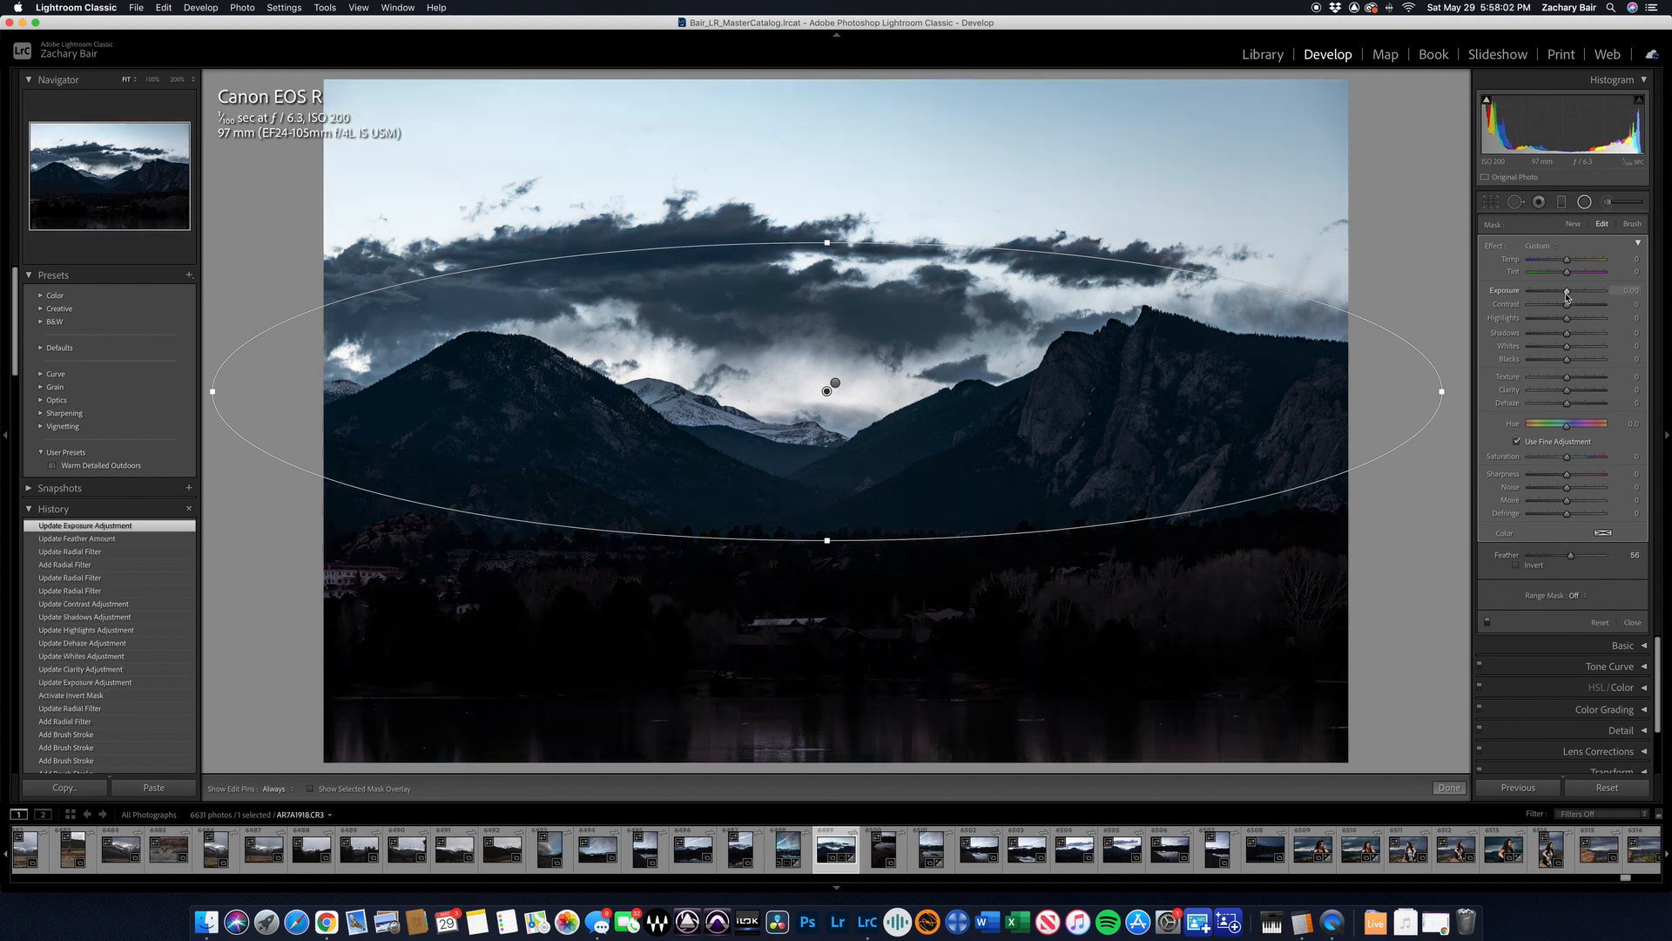
{"action": "left_click_drag", "start_coordinate": [1568, 294], "coordinate": [1566, 294]}
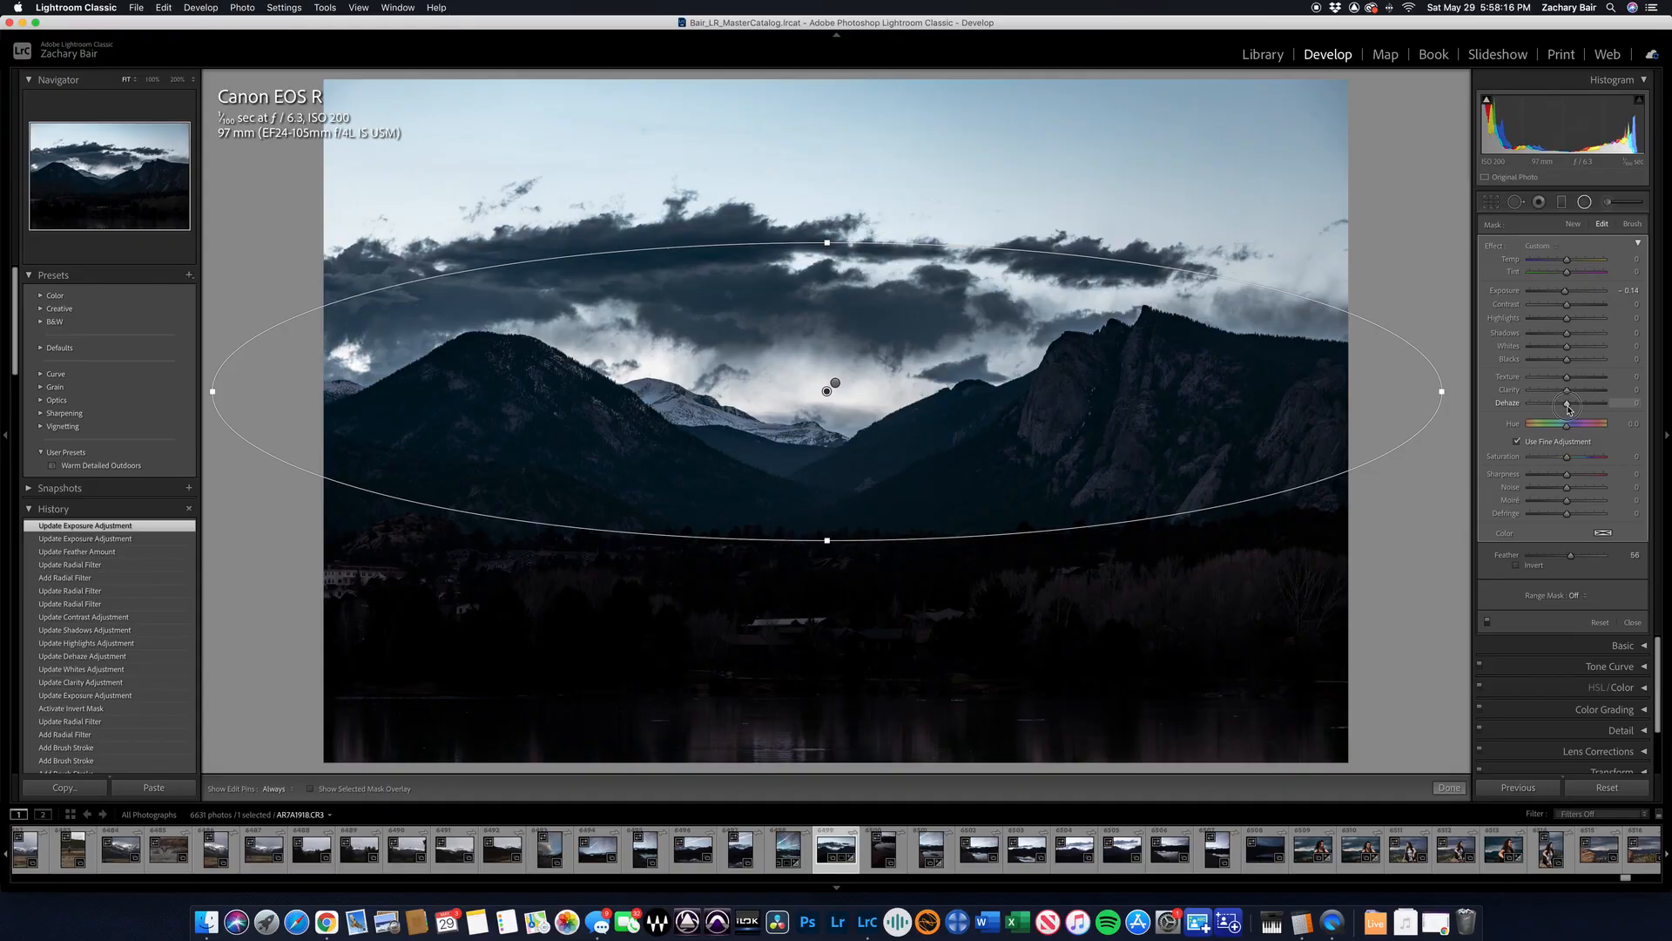
{"action": "left_click_drag", "start_coordinate": [1569, 407], "coordinate": [1571, 409]}
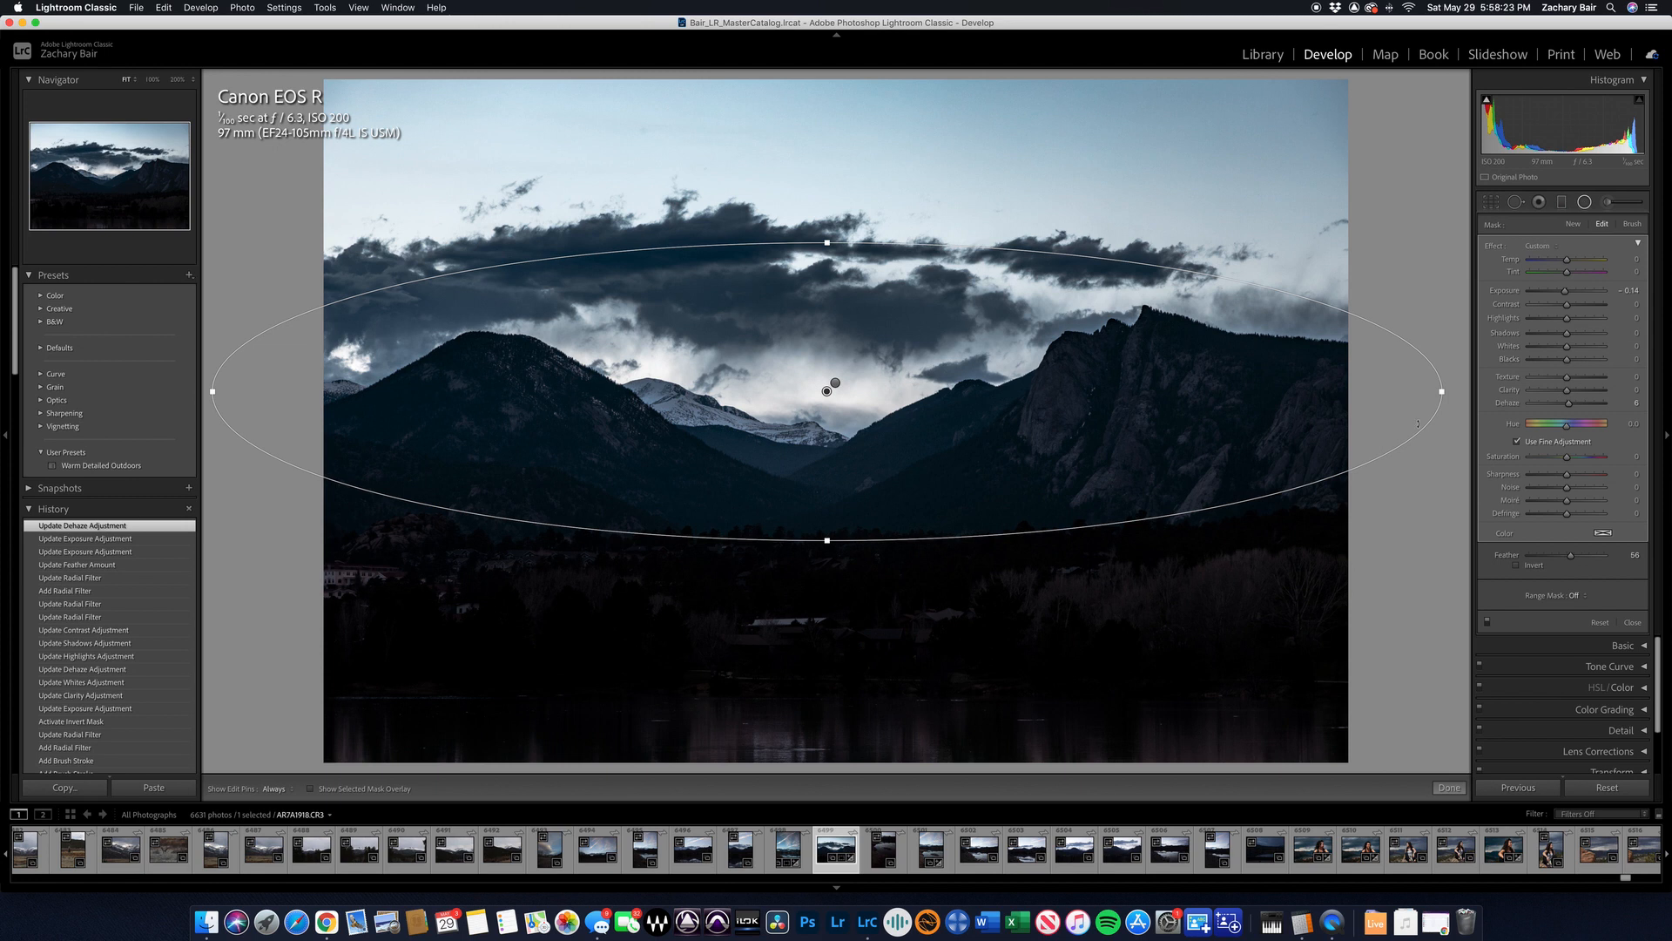
- Raise the tree-line graduated filter's exposure to about -0.3 and its shadows to 8, and close the filter settings
{"action": "mouse_move", "coordinate": [1492, 106]}
{"action": "left_click", "coordinate": [1563, 205]}
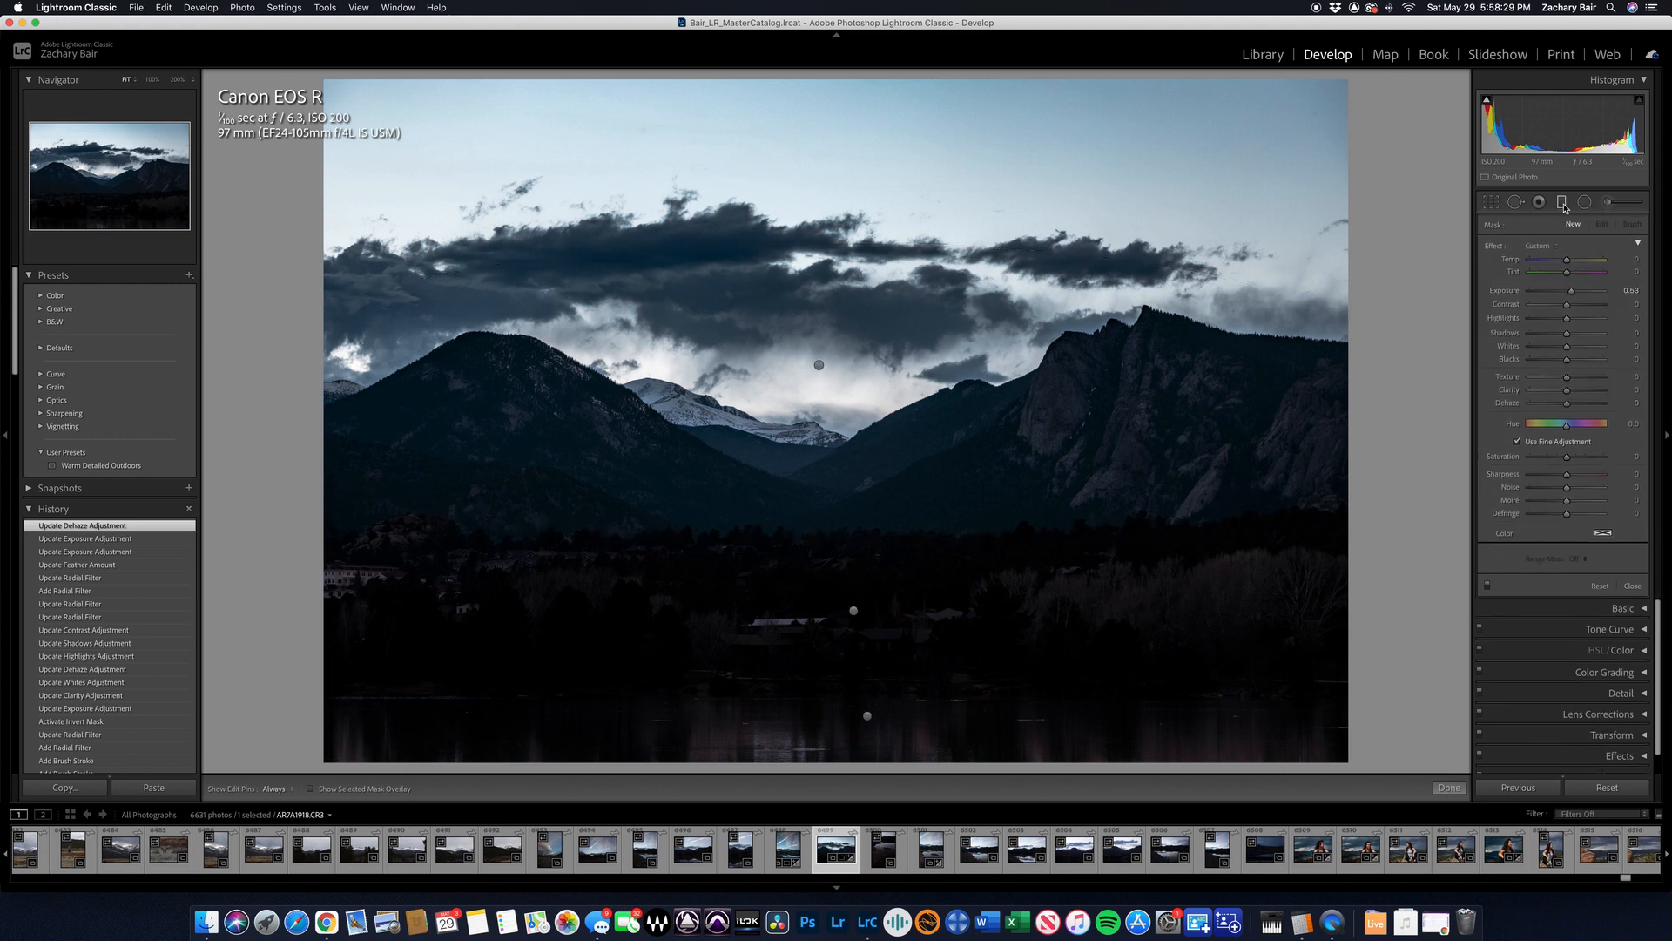
{"action": "left_click", "coordinate": [853, 611]}
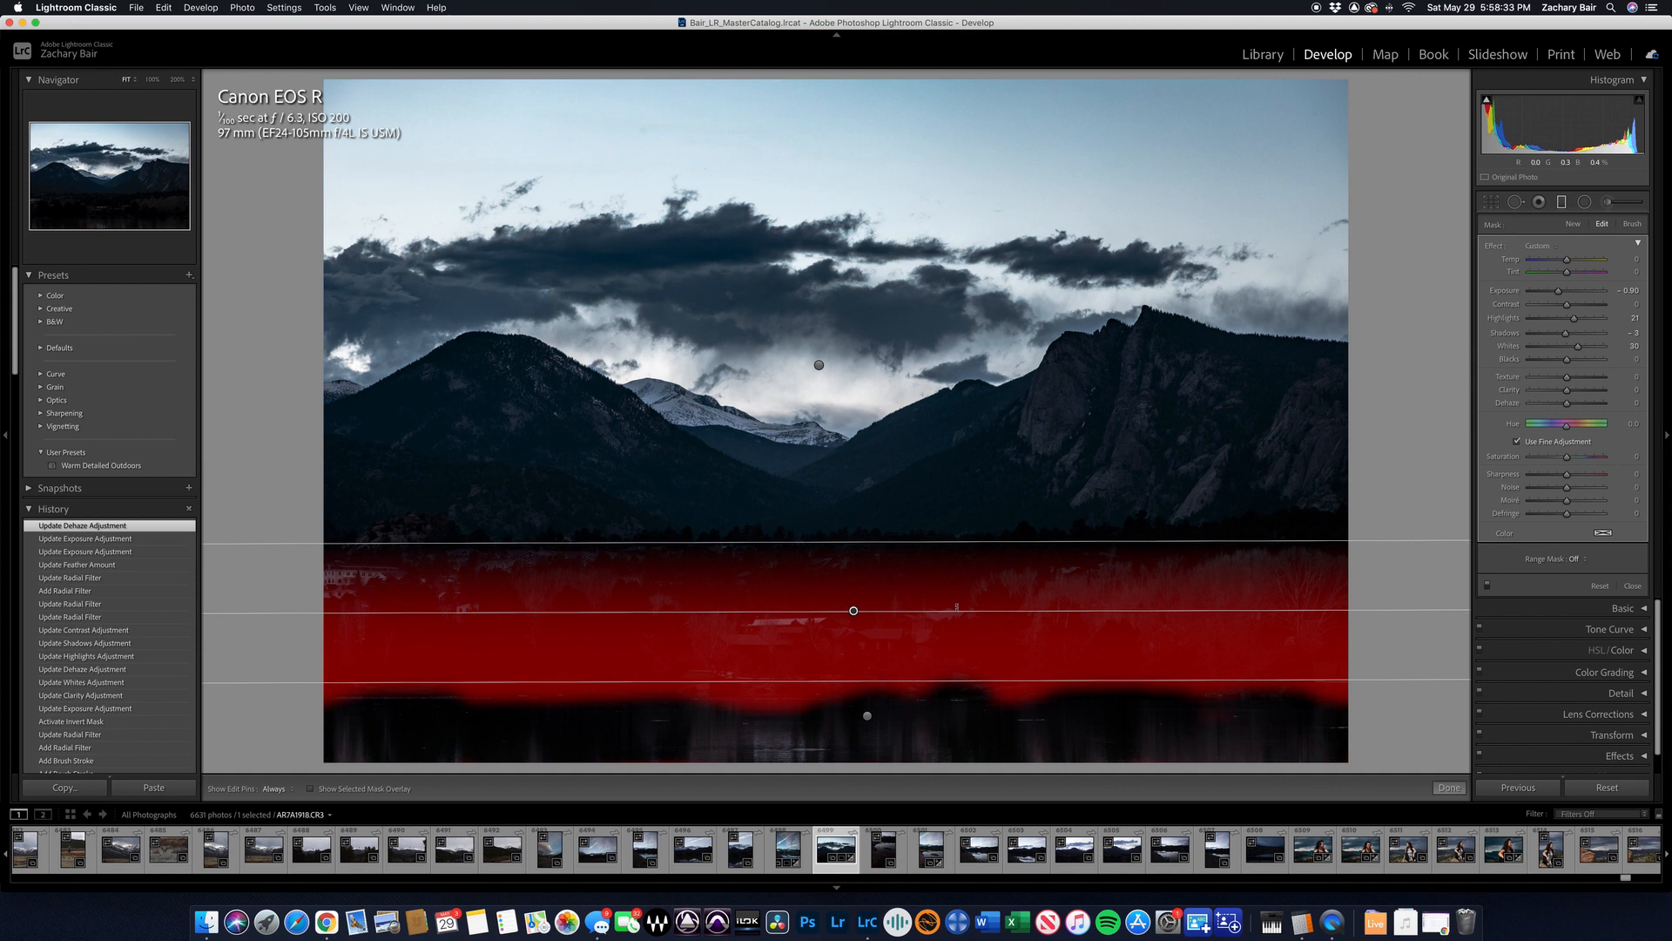
{"action": "left_click_drag", "start_coordinate": [1559, 291], "coordinate": [1562, 296]}
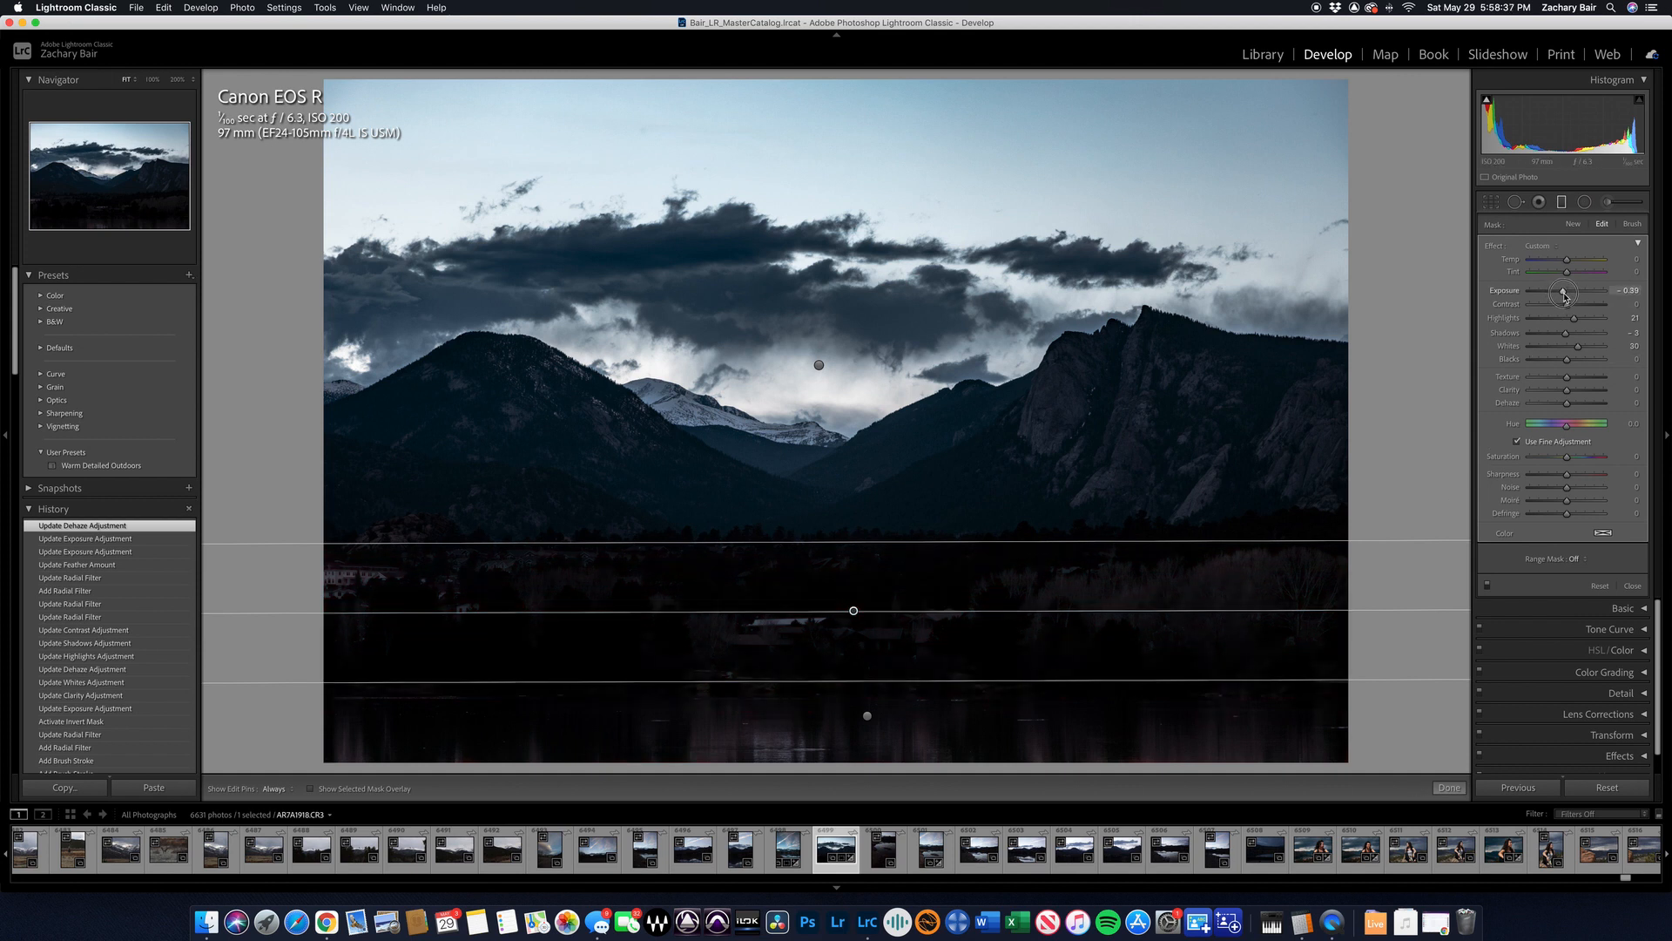
{"action": "left_click_drag", "start_coordinate": [1566, 334], "coordinate": [1574, 336]}
{"action": "mouse_move", "coordinate": [1487, 101]}
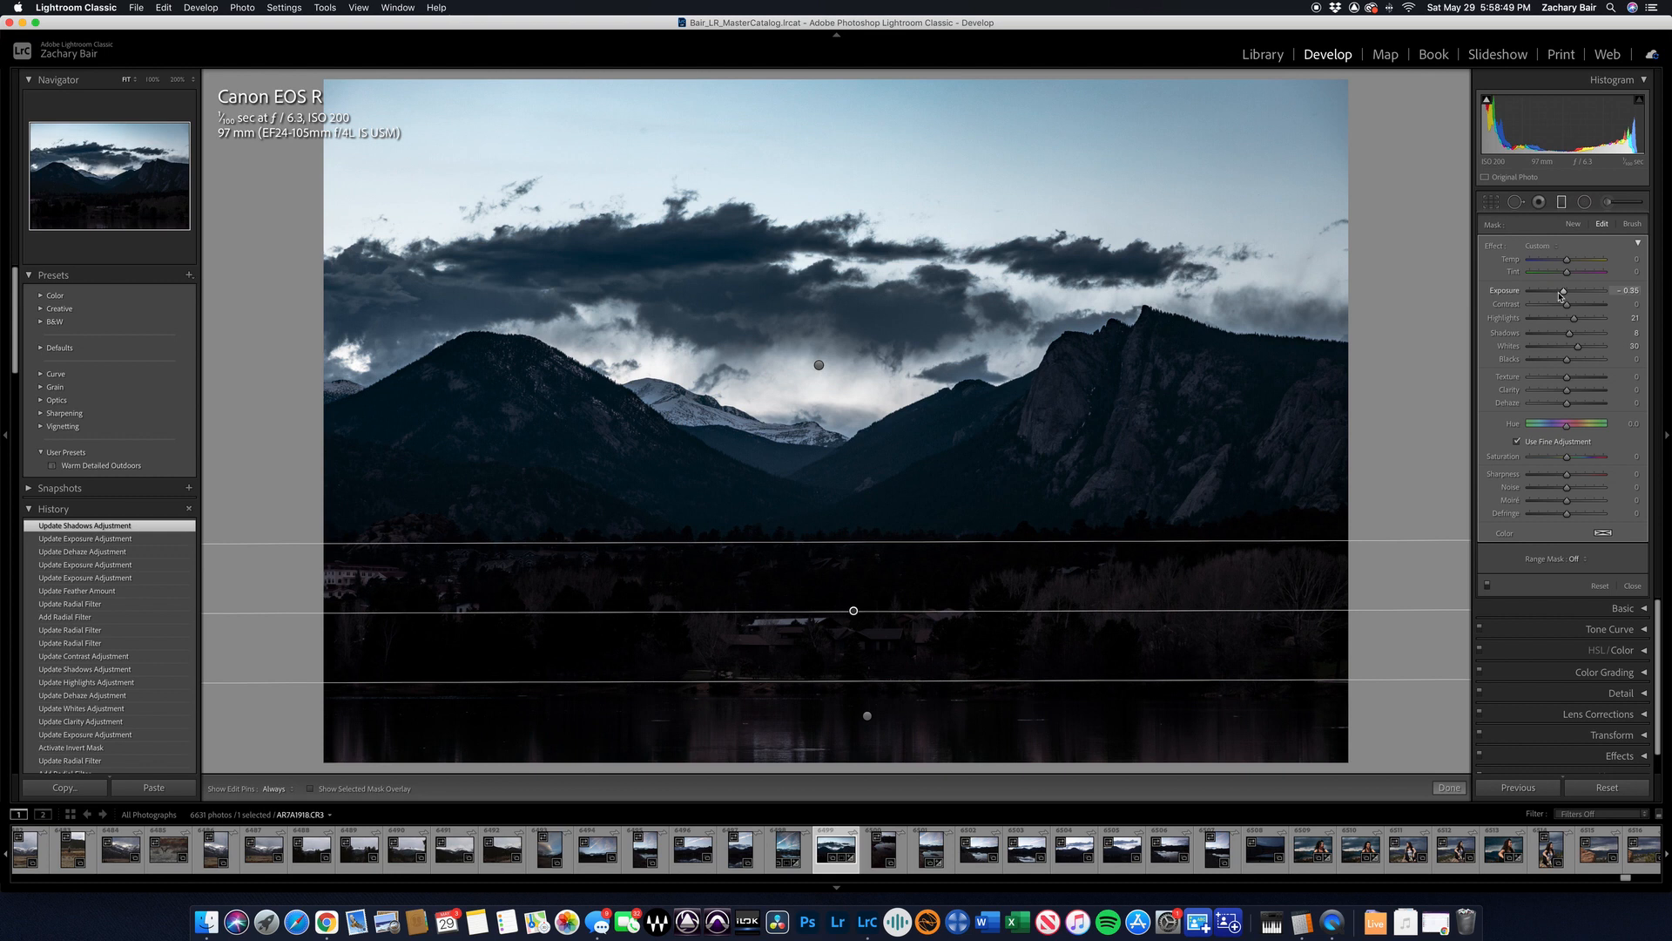
{"action": "left_click_drag", "start_coordinate": [1572, 335], "coordinate": [1604, 338]}
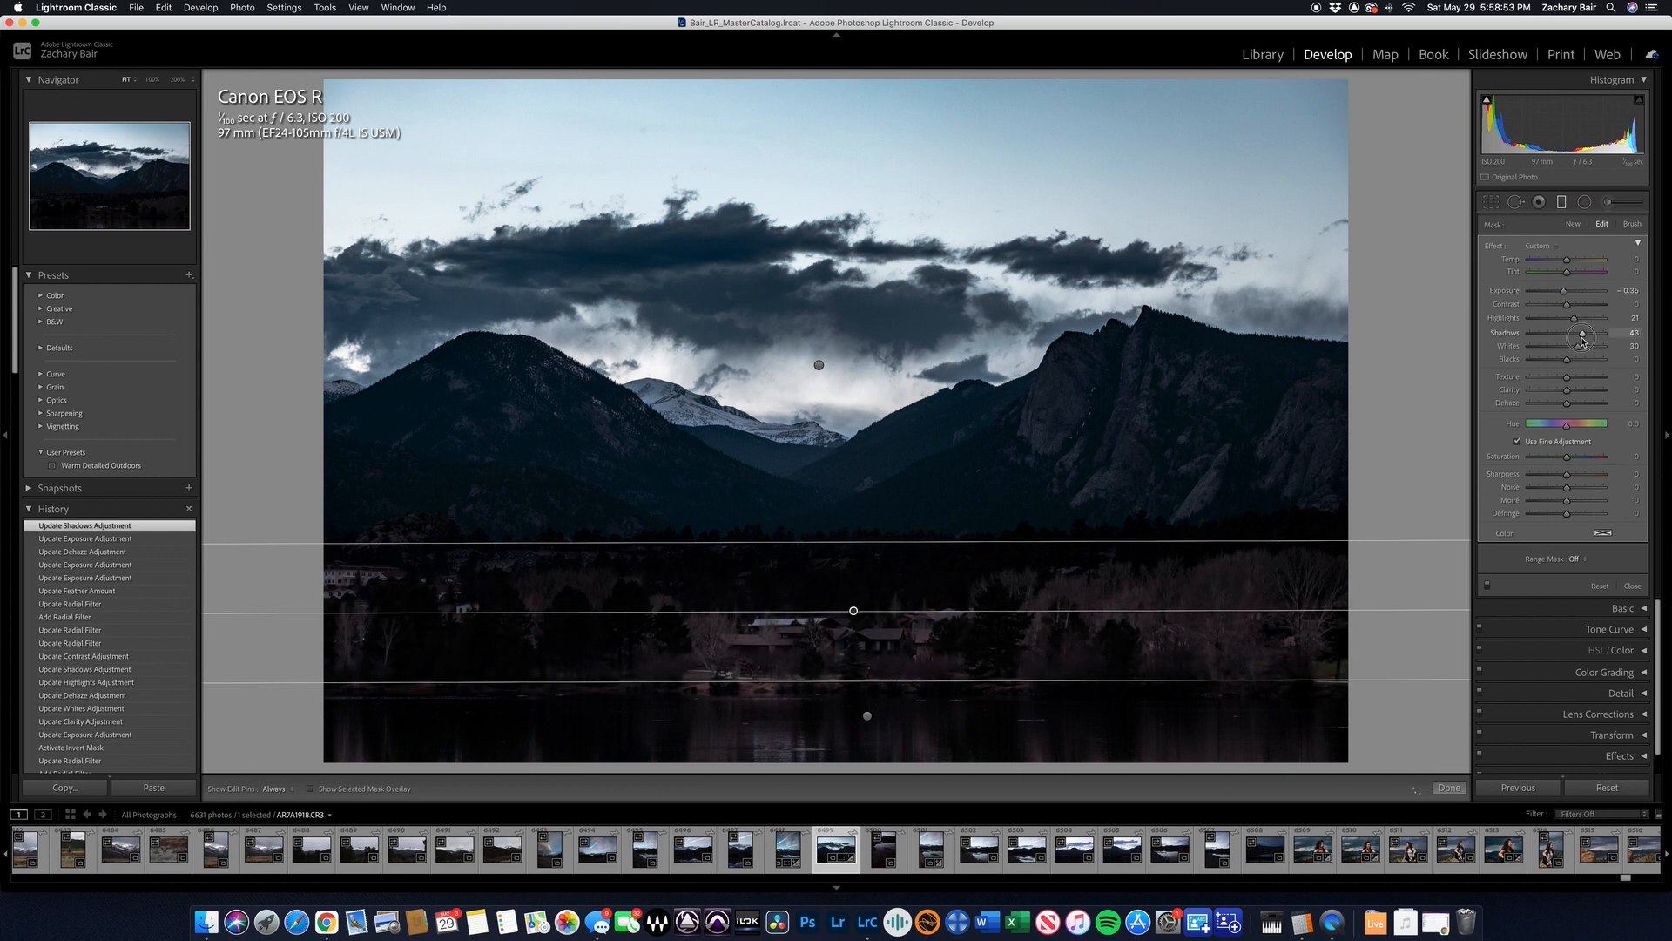
{"action": "key", "text": "super+z"}
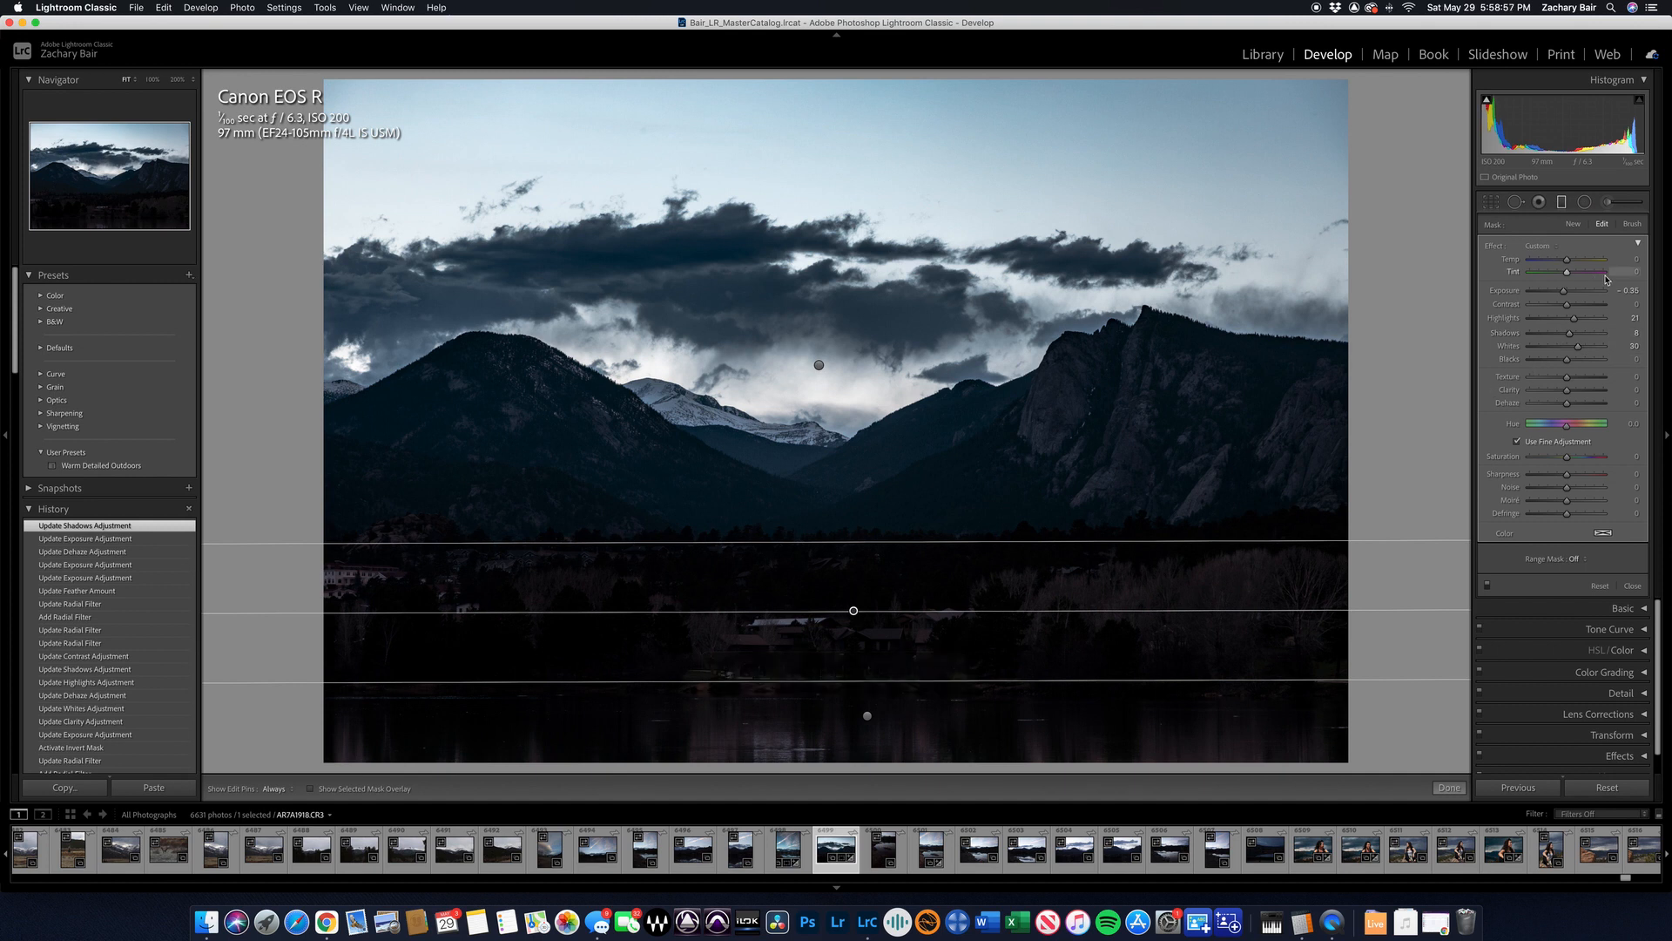
{"action": "key", "text": "Escape"}
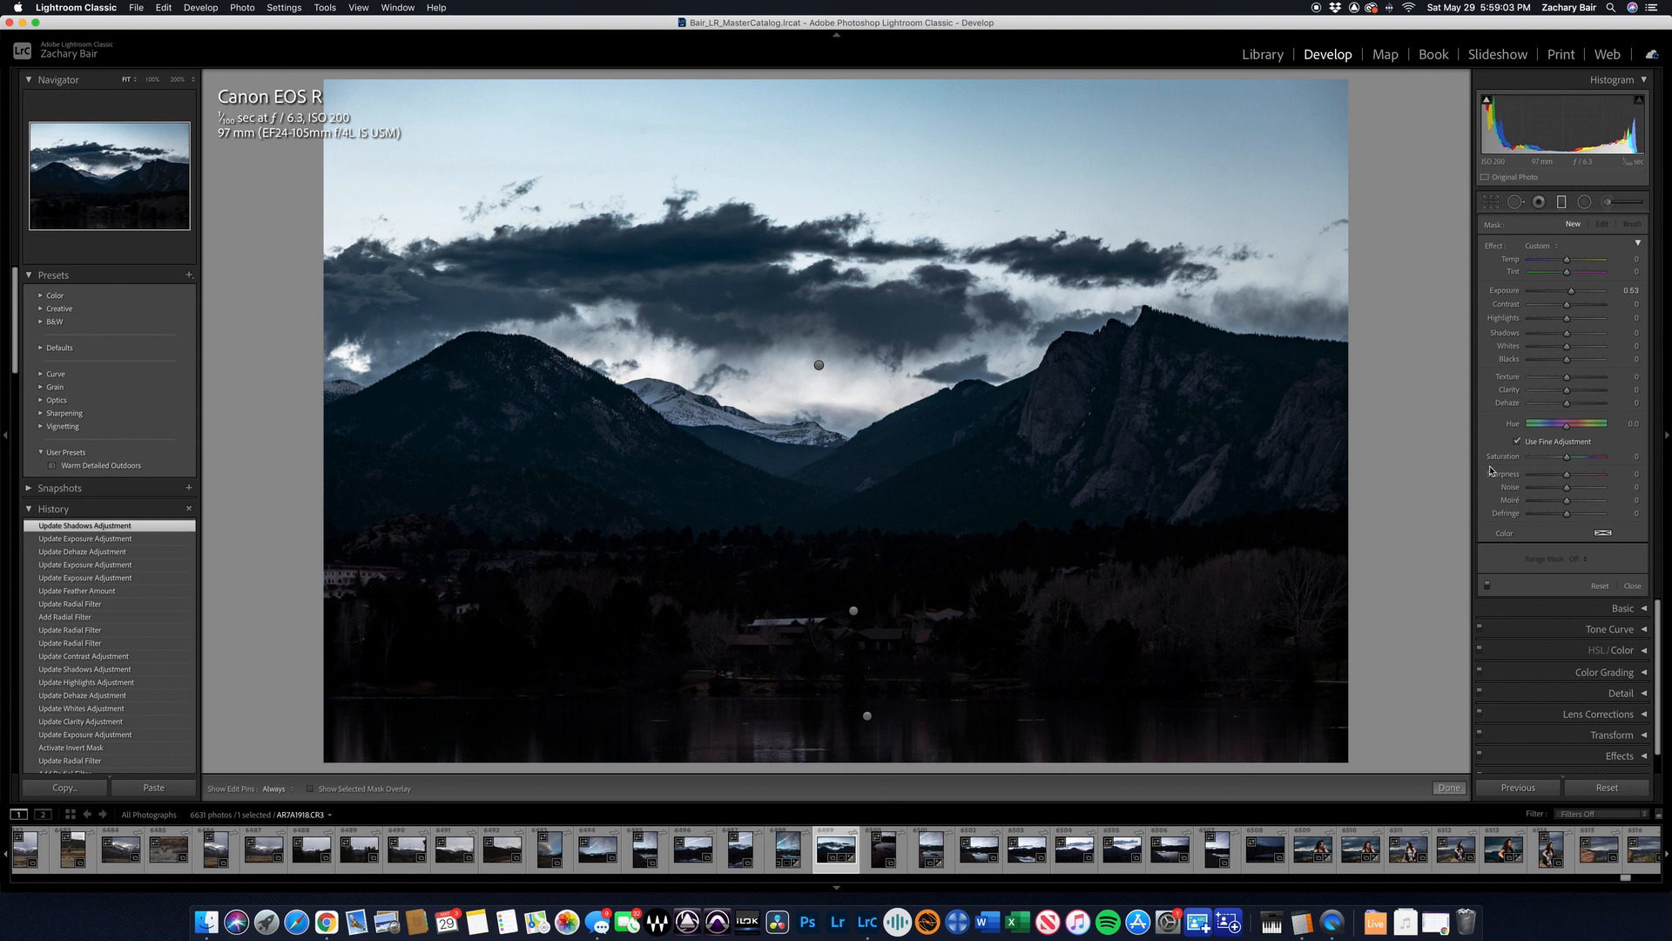
{"action": "left_click", "coordinate": [1633, 585]}
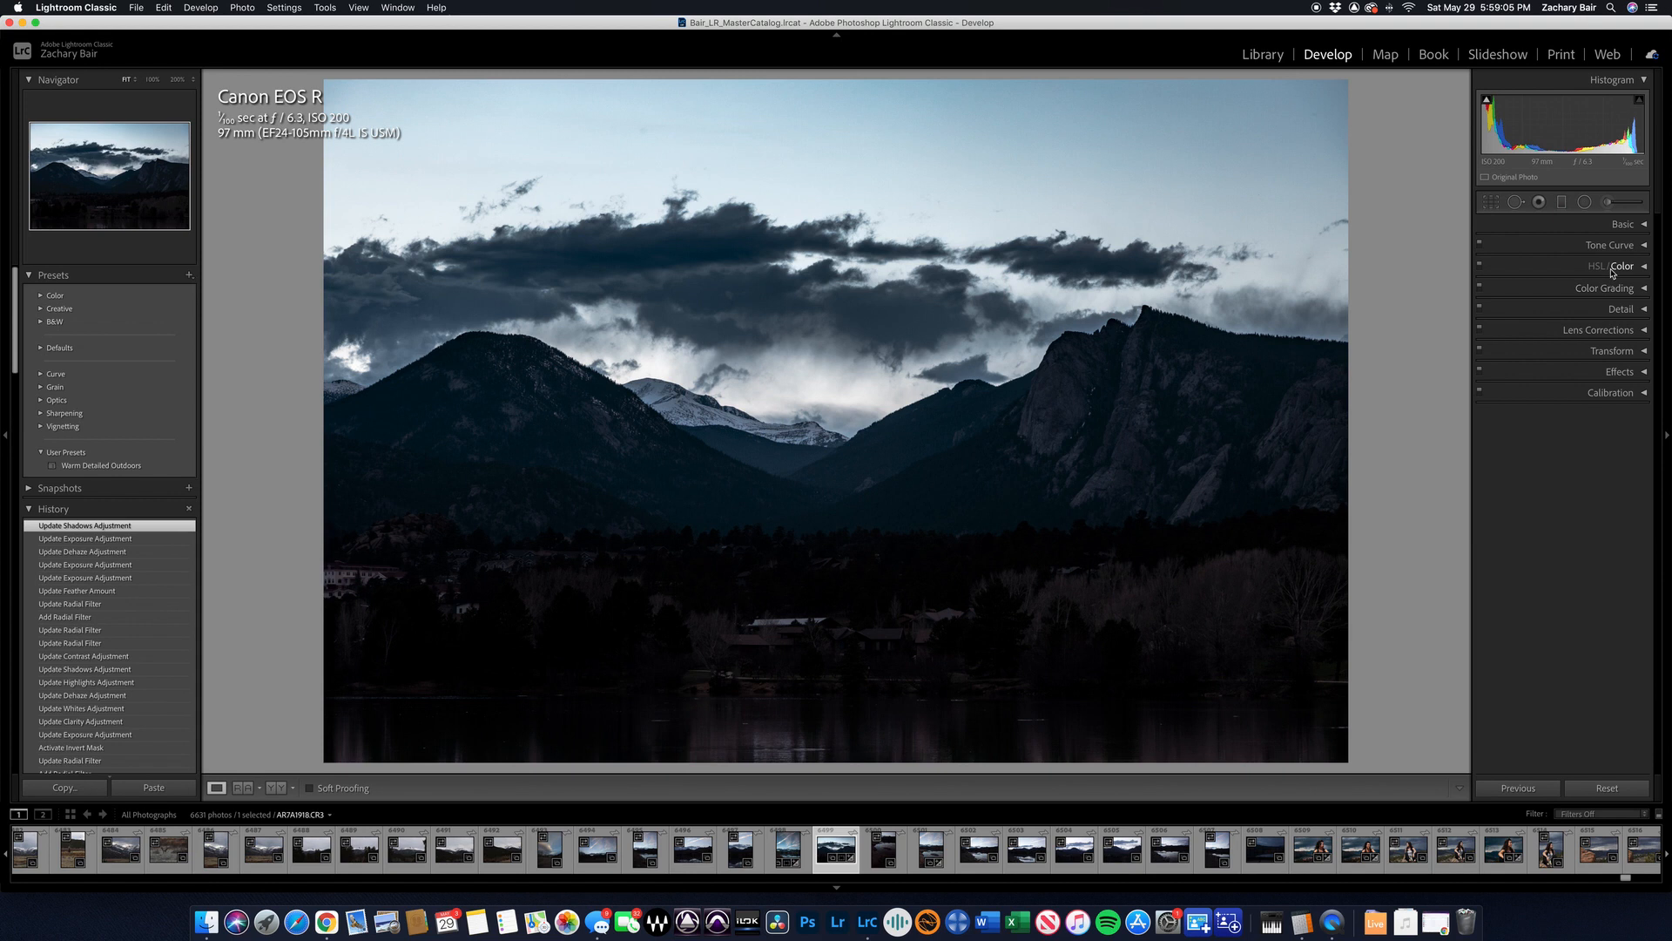
- Black out everything around the photo and compare the edited version with the original twice
{"action": "key", "text": "l"}
{"action": "key", "text": "l"}
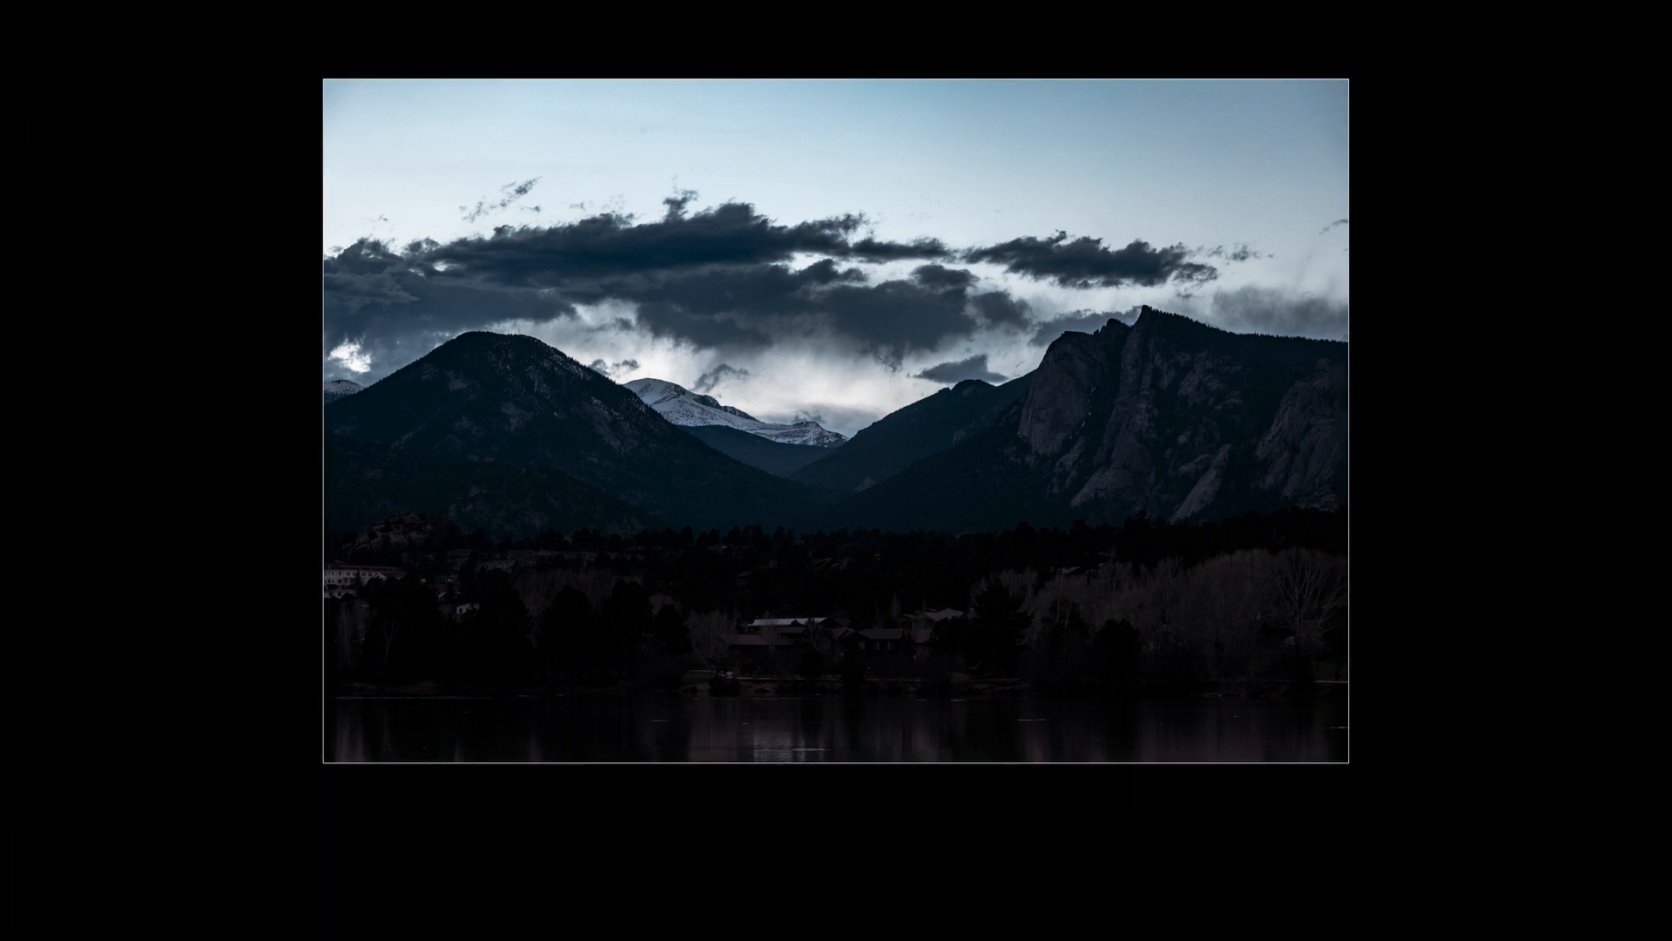
{"action": "key", "text": "backslash"}
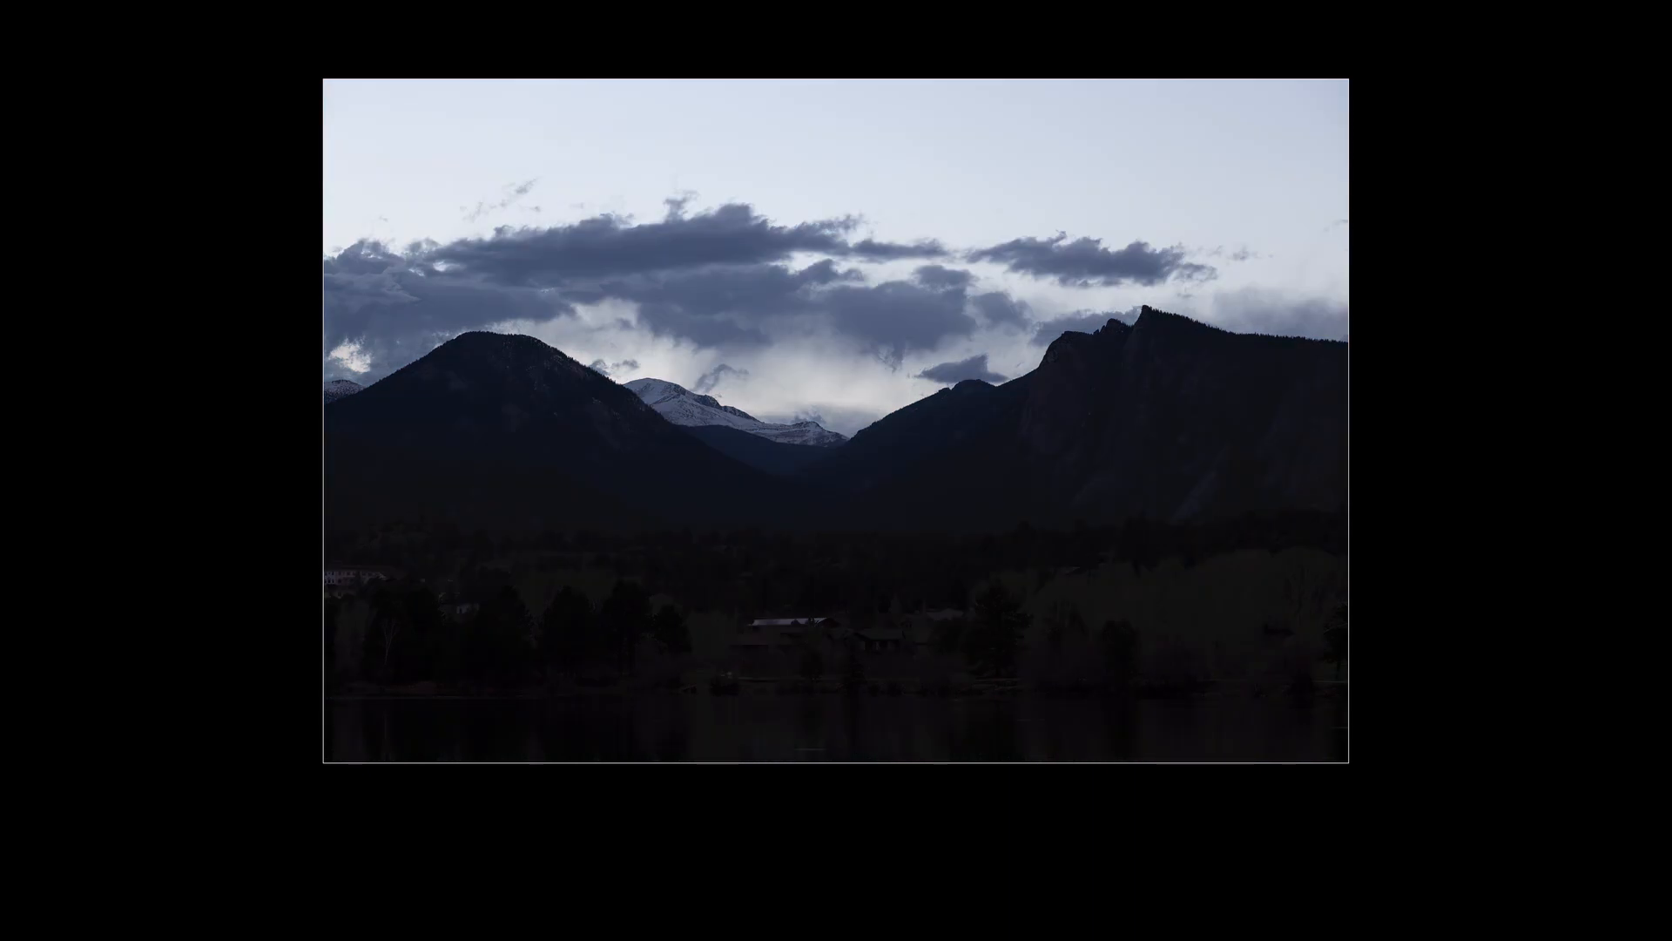
{"action": "key", "text": "backslash"}
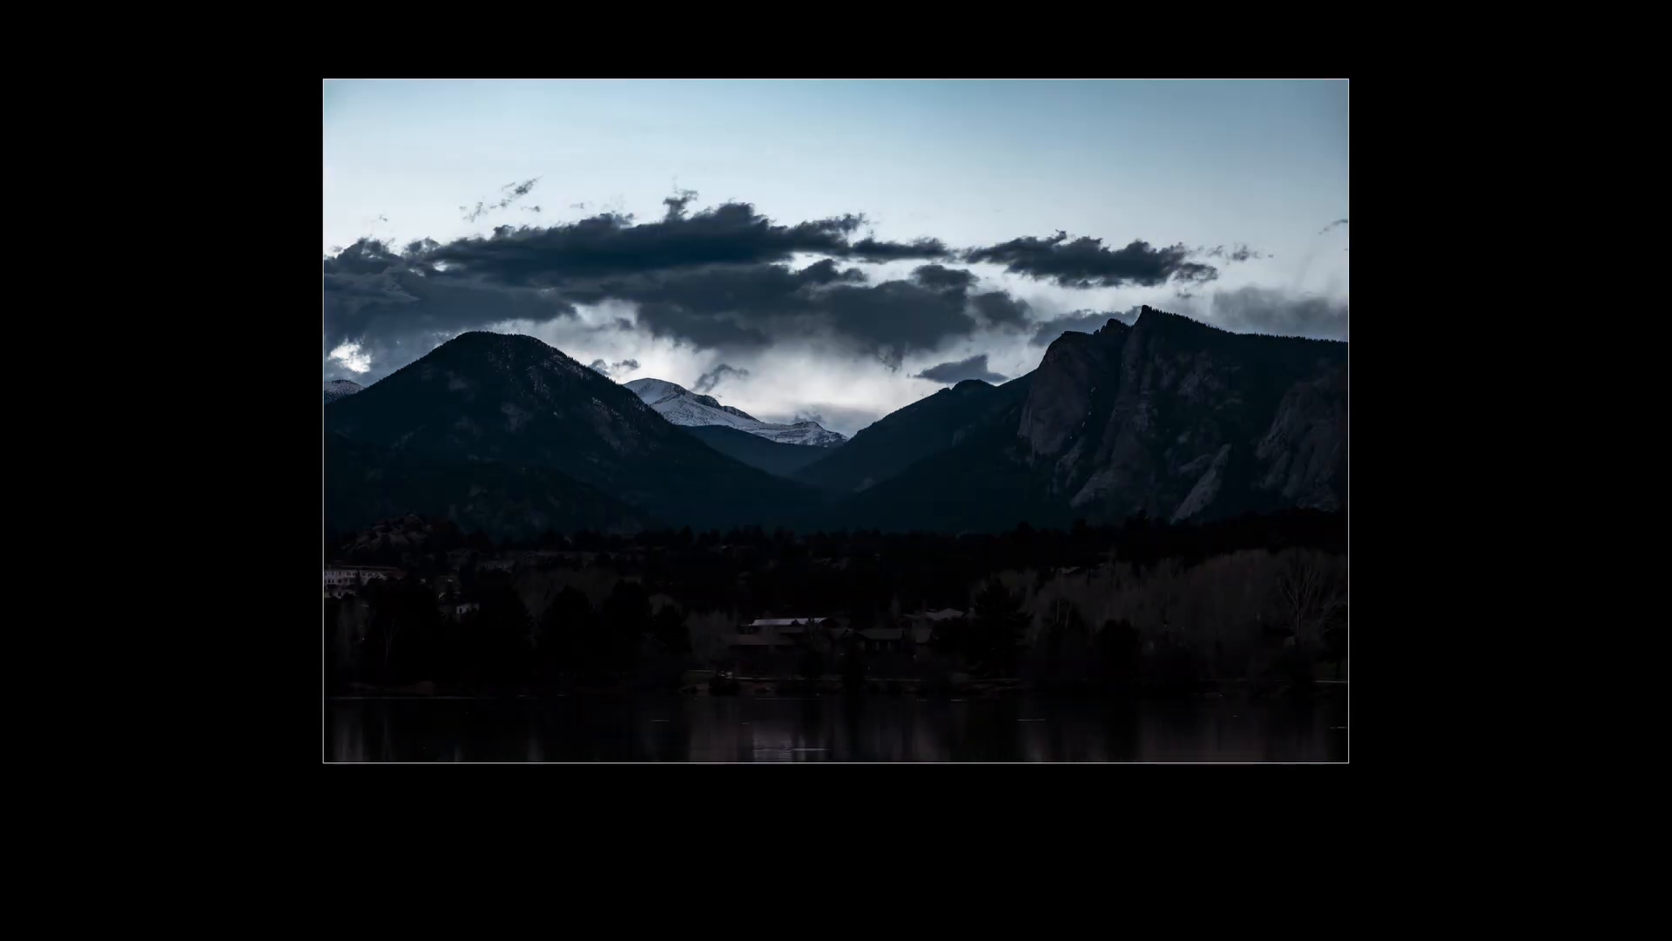
{"action": "key", "text": "backslash"}
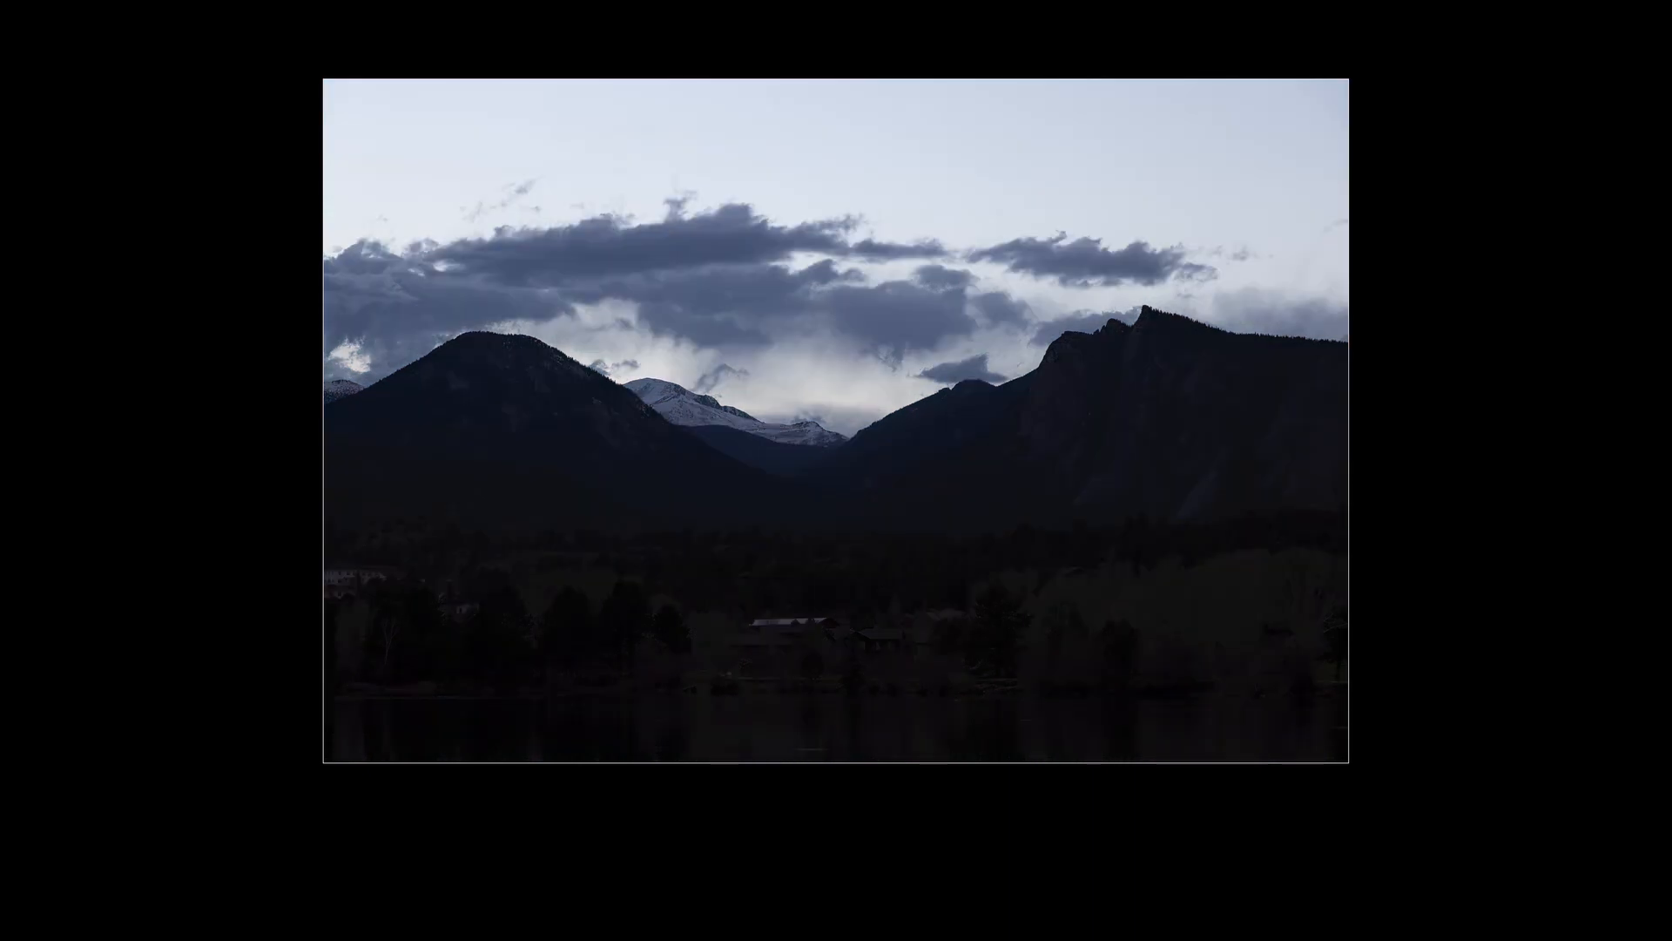
{"action": "key", "text": "backslash"}
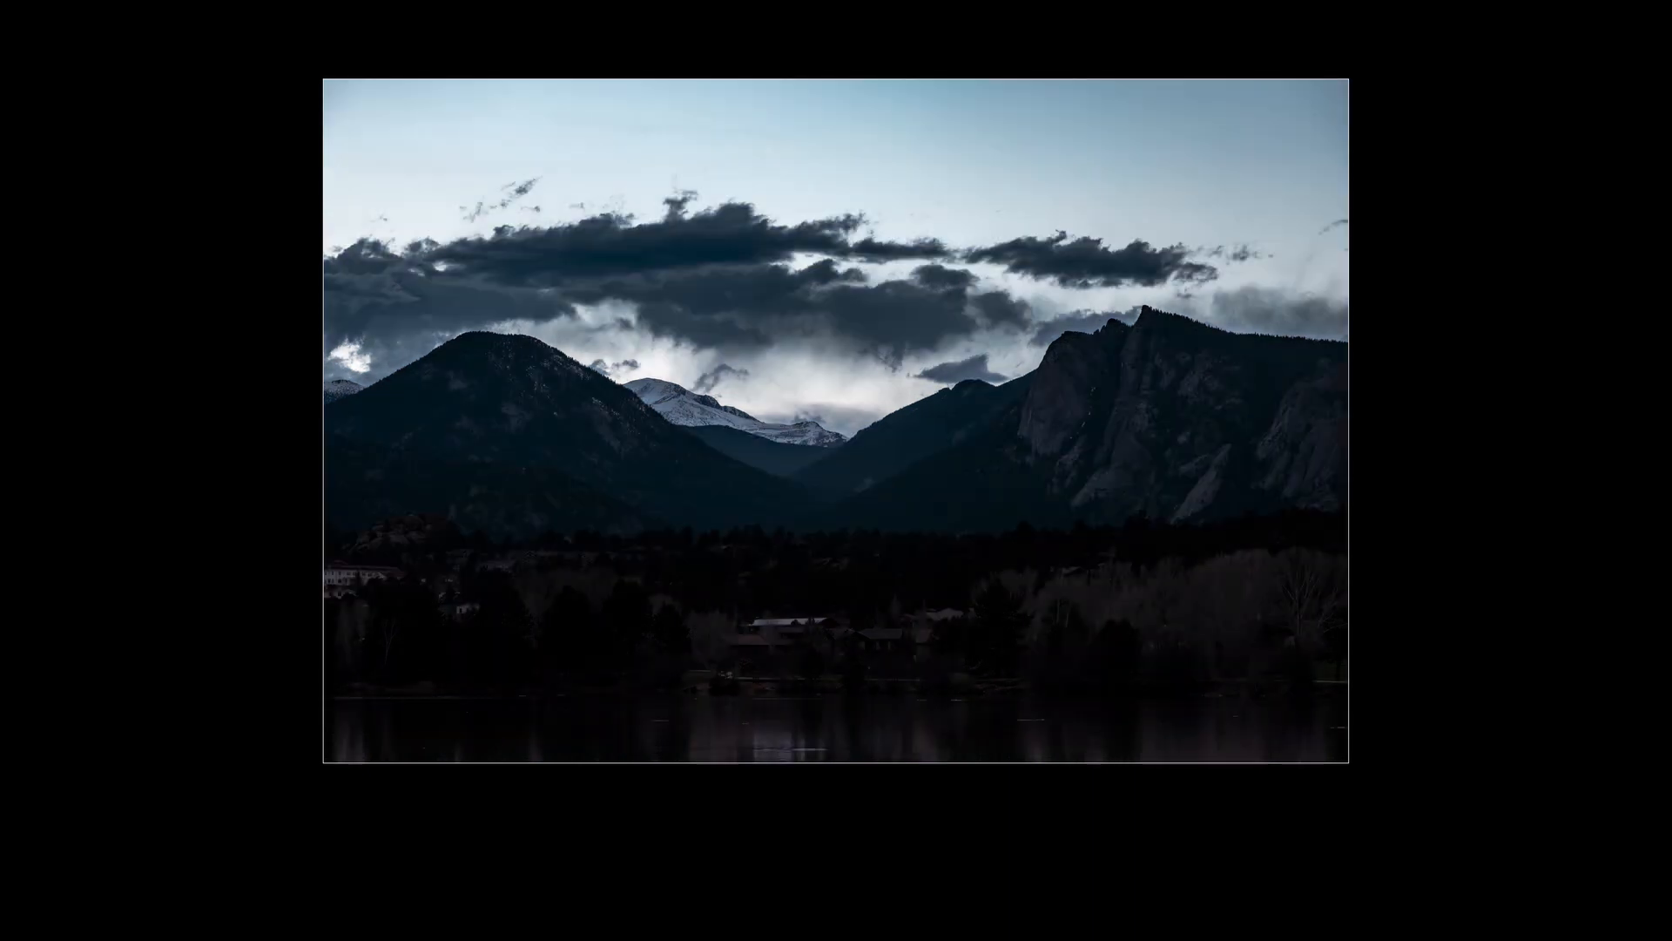